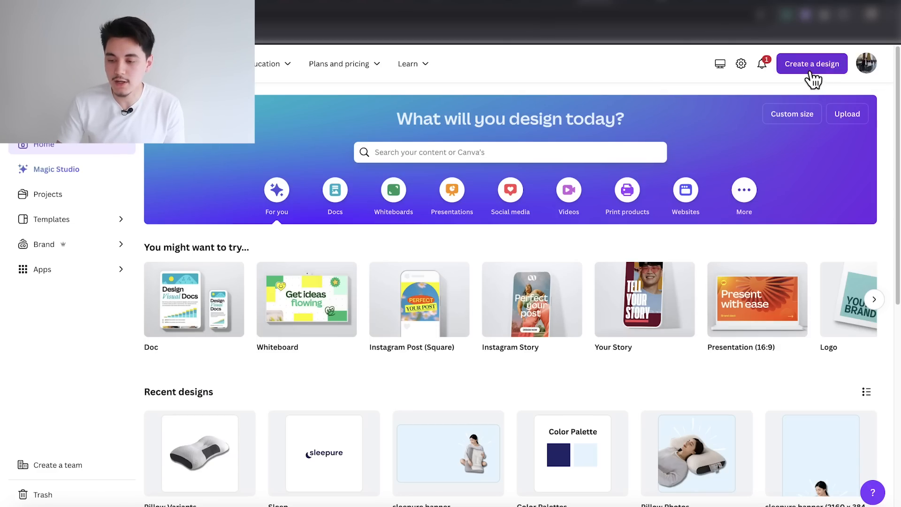
# - Download the orthopedic pillow's variant image from AliExpress and add 48x74cm.jpg to a new blank Canva design
pyautogui.click(812, 70)
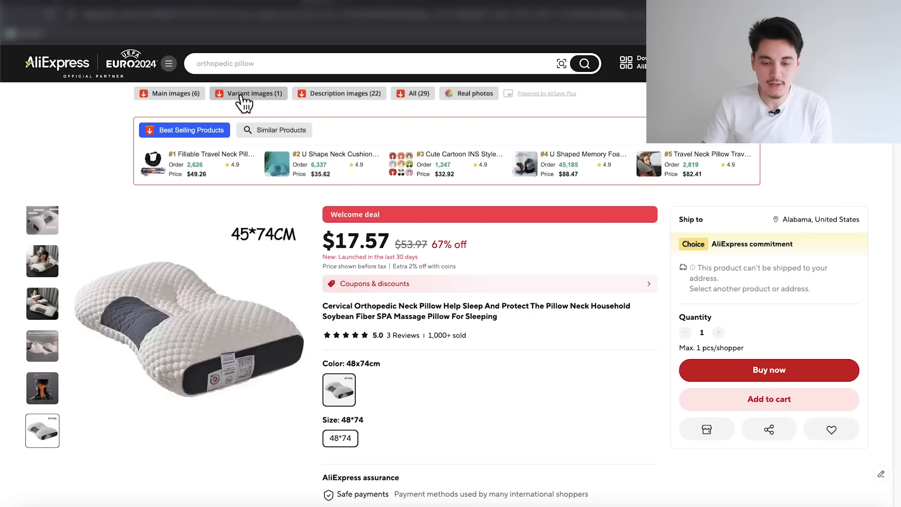
pyautogui.click(260, 104)
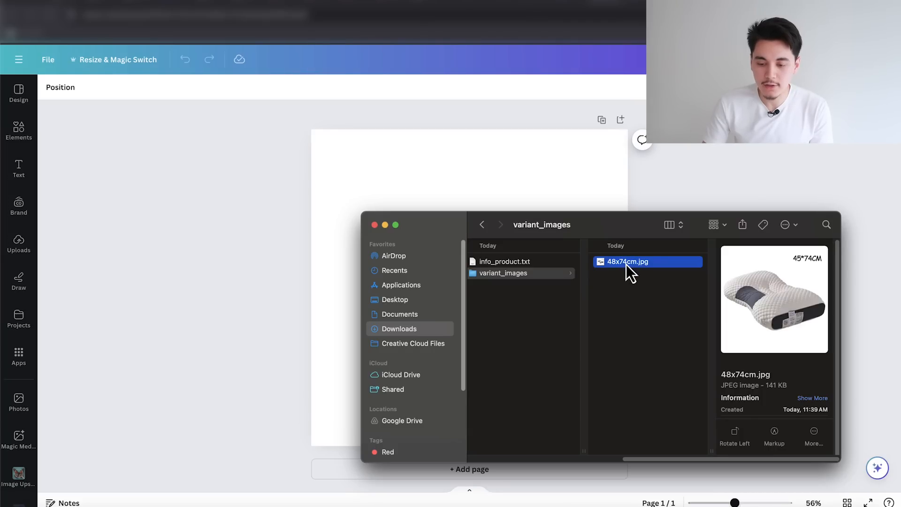
pyautogui.moveTo(626, 264); pyautogui.dragTo(489, 194)
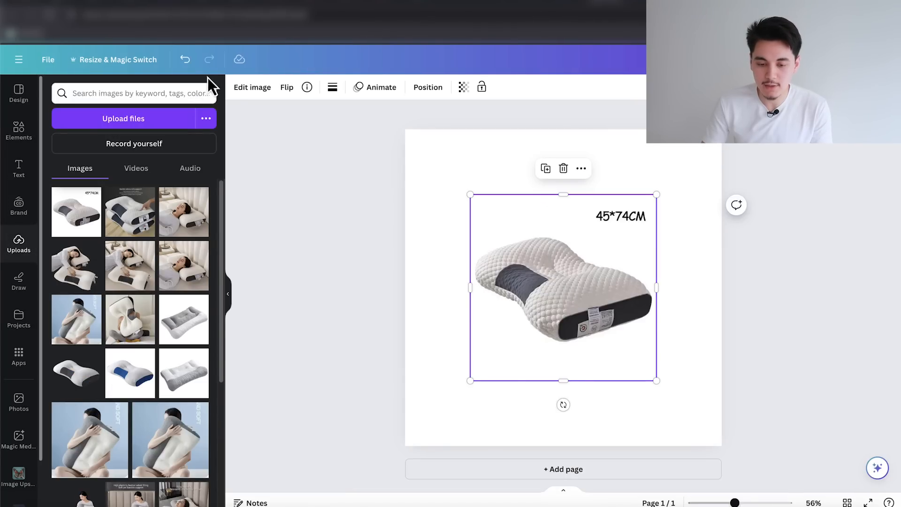
# - Remove the pillow image's background, then enlarge the image and centre it on the page
pyautogui.click(246, 94)
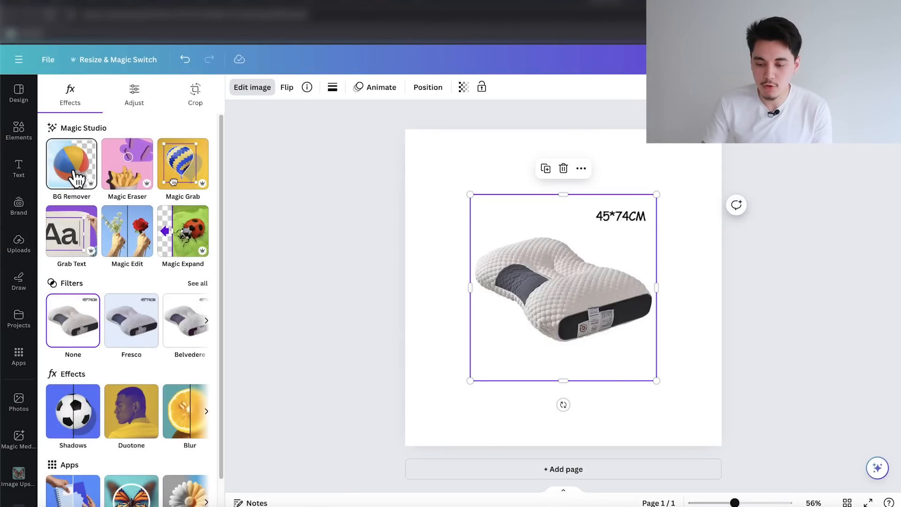
pyautogui.click(74, 172)
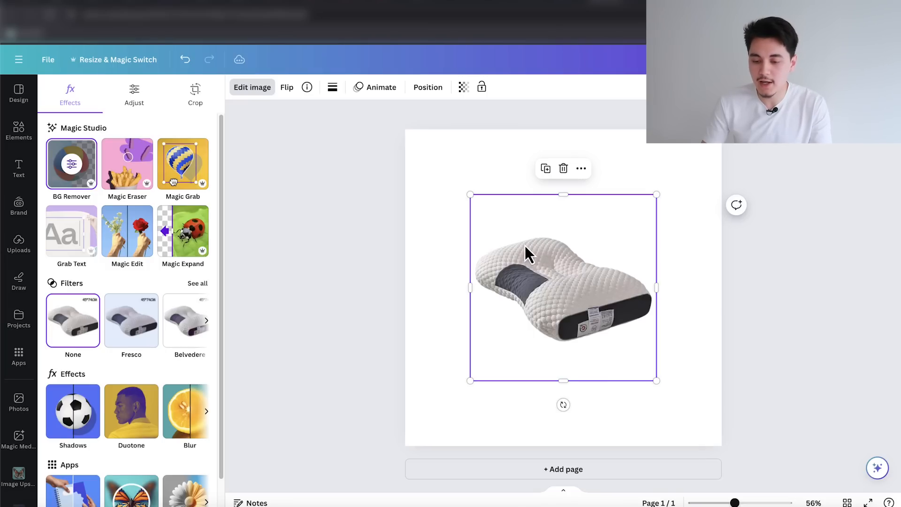
pyautogui.moveTo(469, 194); pyautogui.dragTo(420, 145)
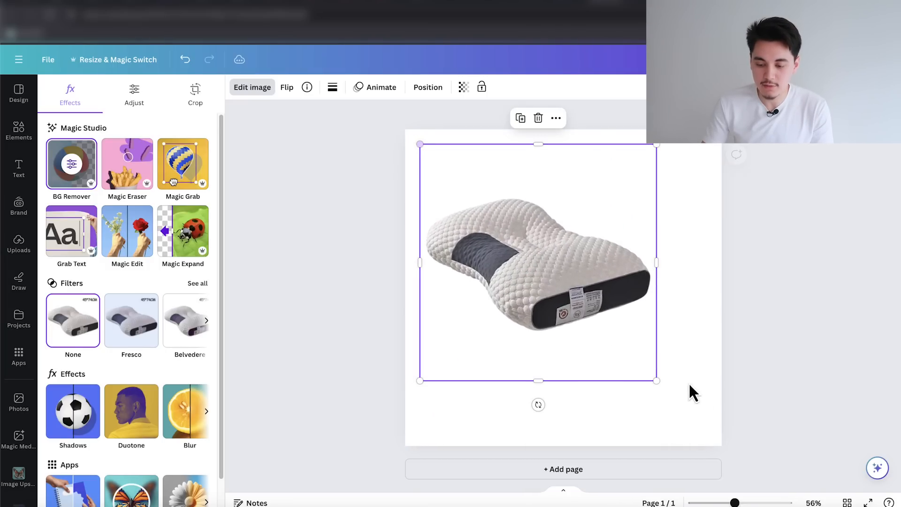
pyautogui.moveTo(656, 381); pyautogui.dragTo(670, 403)
pyautogui.moveTo(531, 254); pyautogui.dragTo(550, 270)
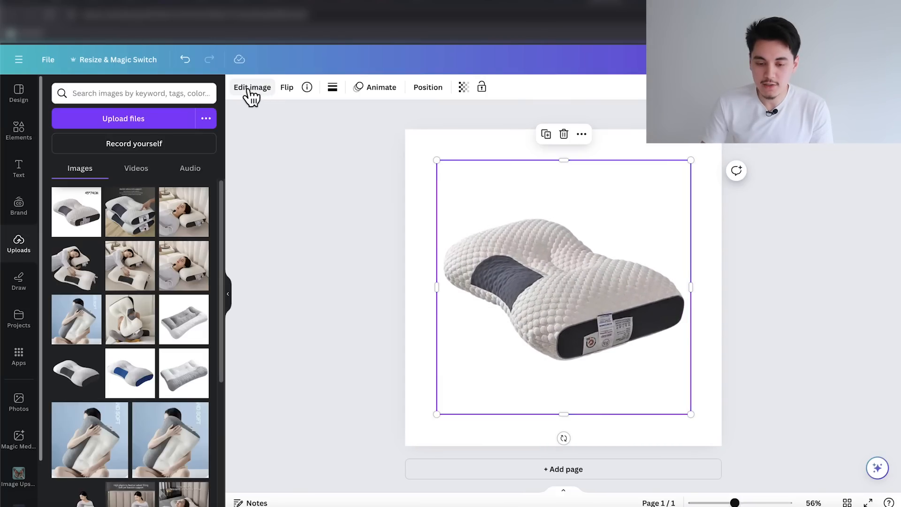
# - Apply a Drop shadow effect to the pillow image
pyautogui.click(251, 88)
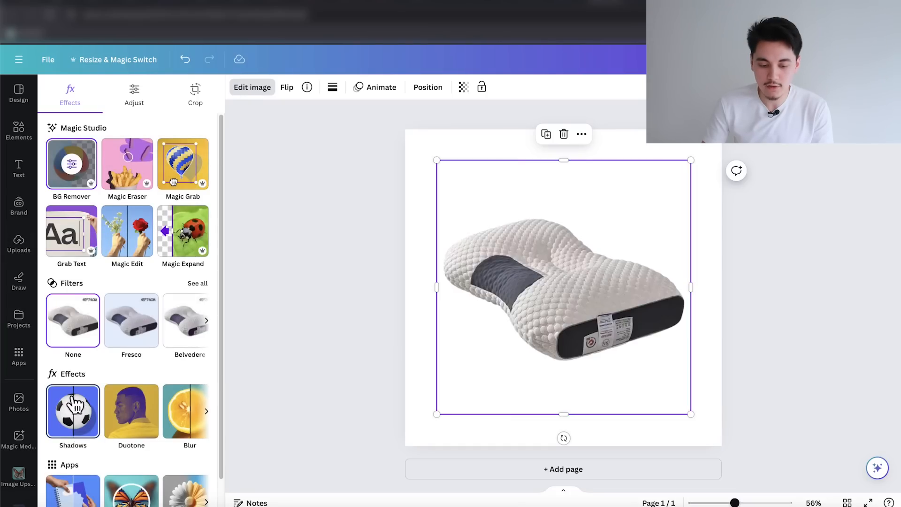
pyautogui.click(74, 420)
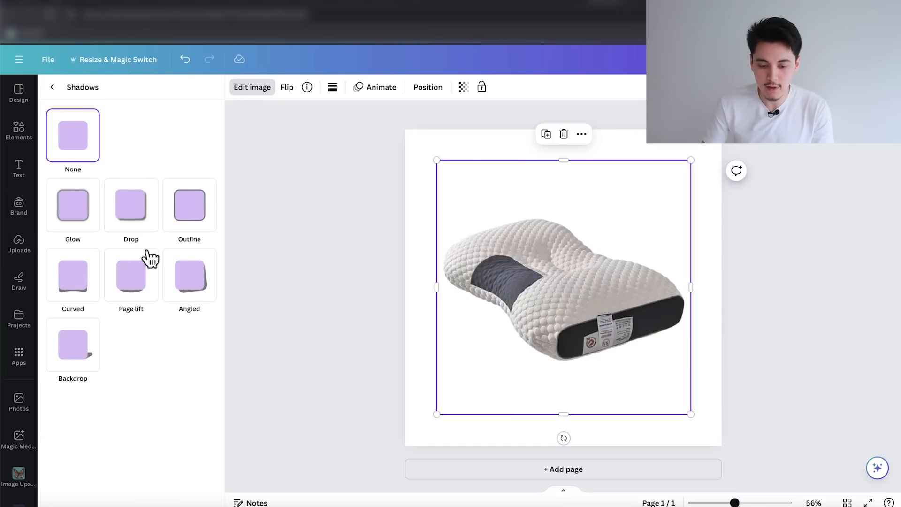
pyautogui.click(138, 216)
pyautogui.click(360, 264)
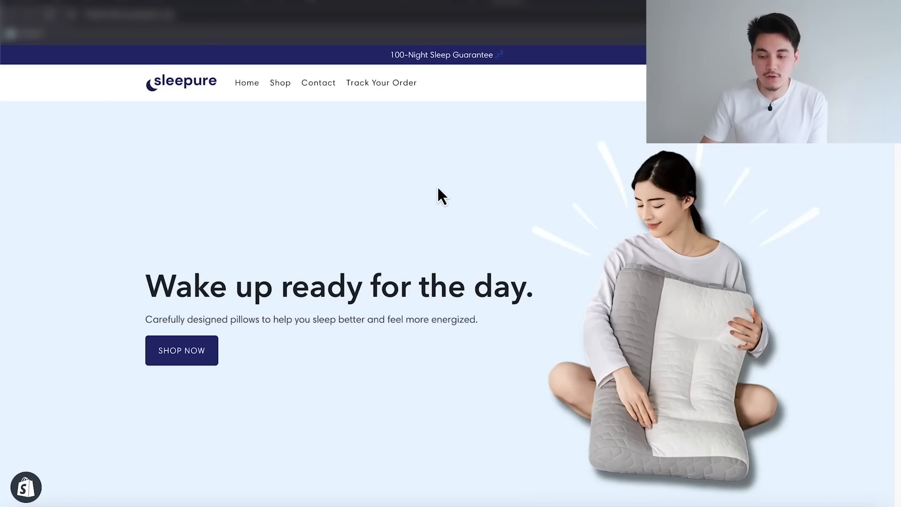
# - Switch to the finished sleepure storefront and review its homepage sections from the hero banner through to the footer
pyautogui.scroll(-10, 438, 195)
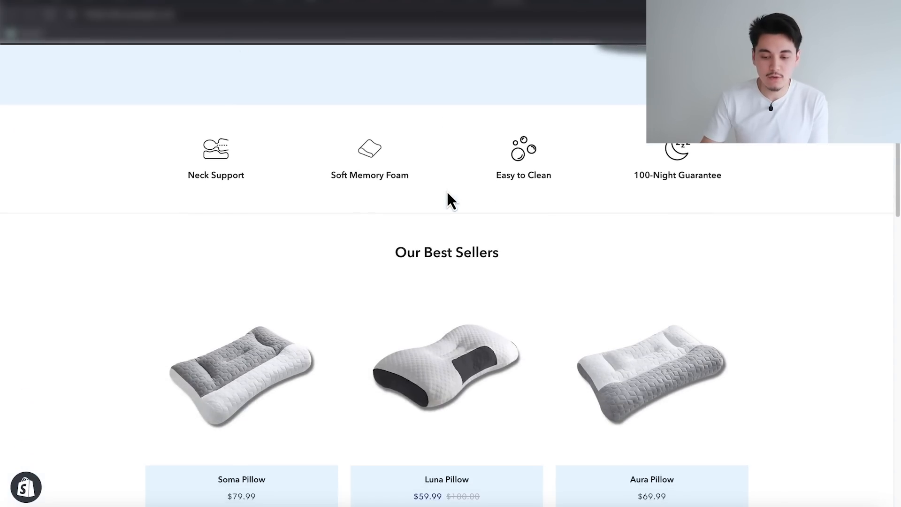
pyautogui.scroll(-4, 446, 199)
pyautogui.scroll(13, 446, 201)
pyautogui.scroll(-6, 437, 197)
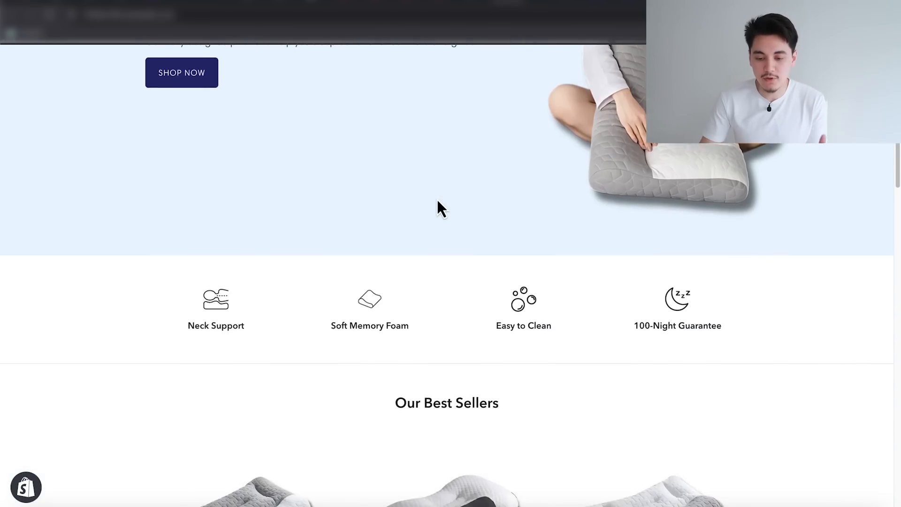
pyautogui.scroll(-20, 437, 198)
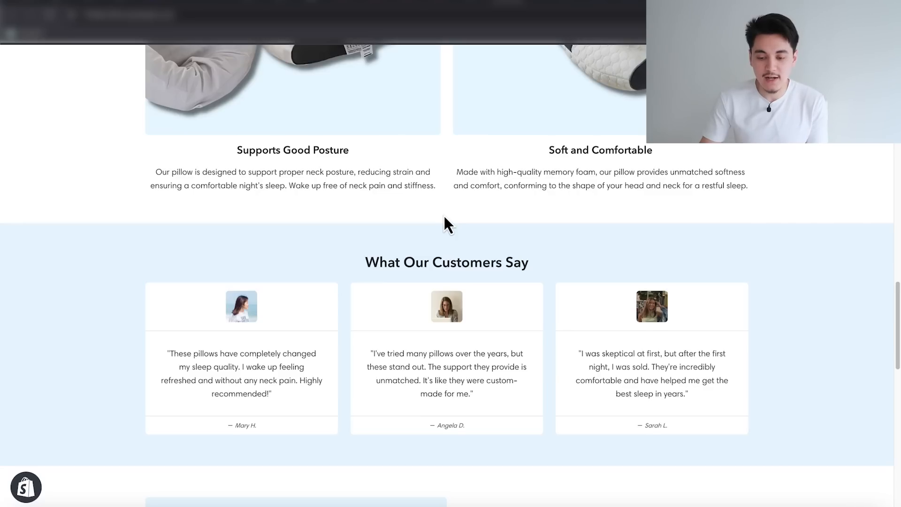
pyautogui.scroll(-12, 443, 216)
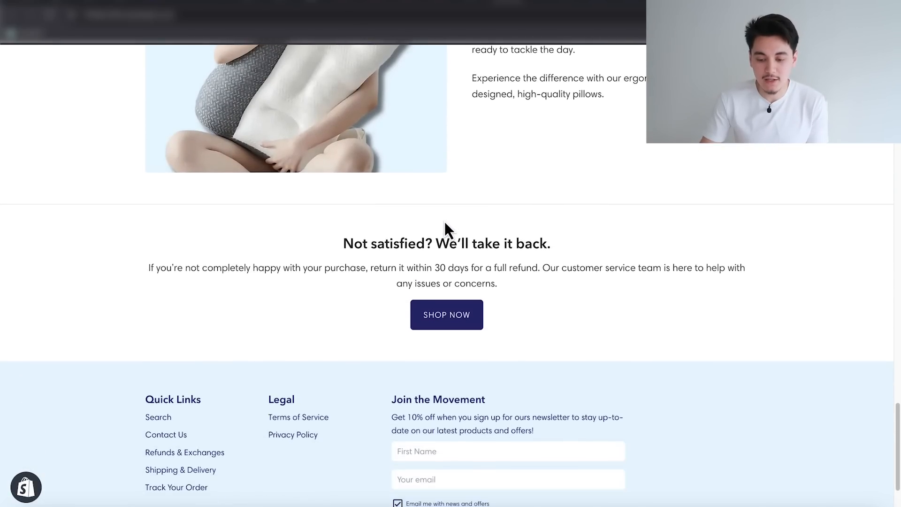
pyautogui.scroll(-3, 445, 230)
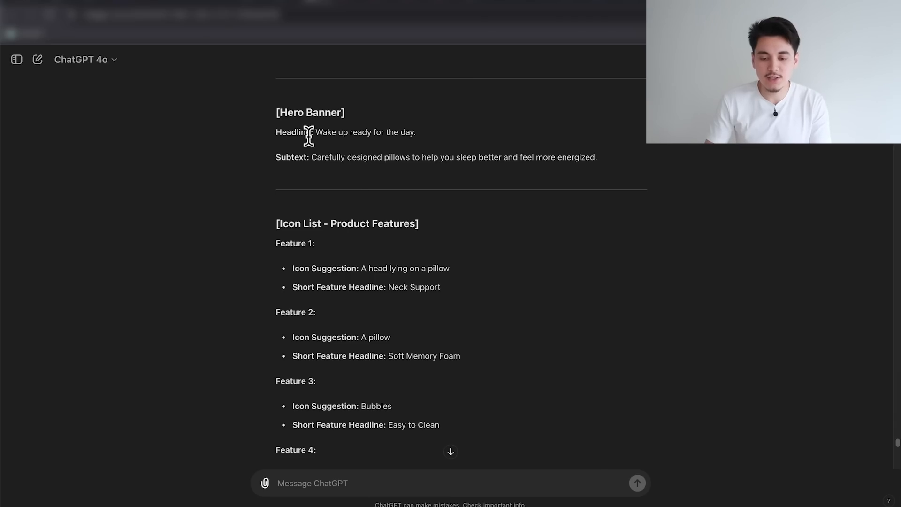
# - Read the hero banner and product feature copy in ChatGPT and compare it with the sleepure homepage
pyautogui.scroll(-3, 485, 280)
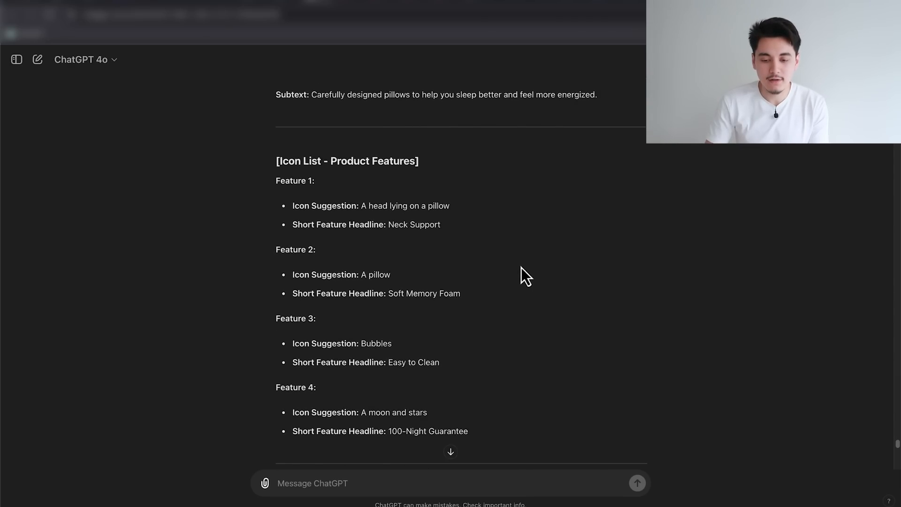
pyautogui.scroll(-10, 342, 235)
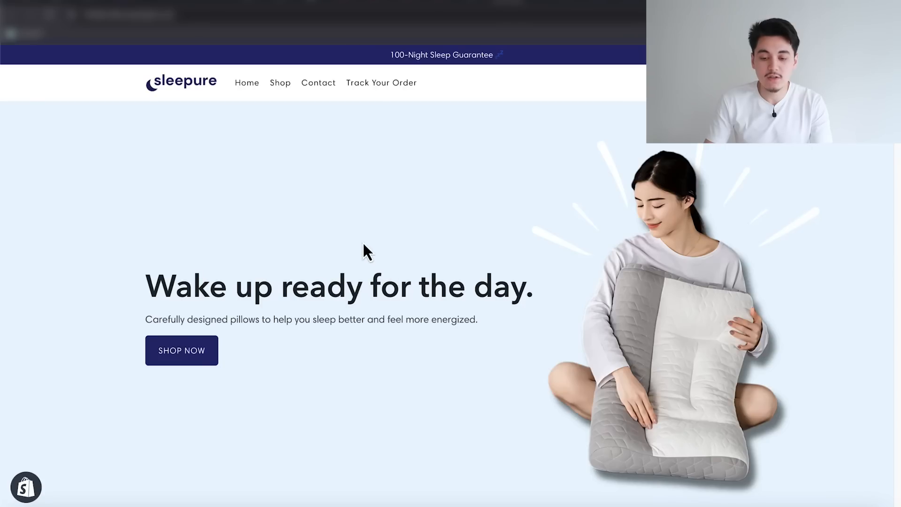
pyautogui.scroll(-12, 425, 326)
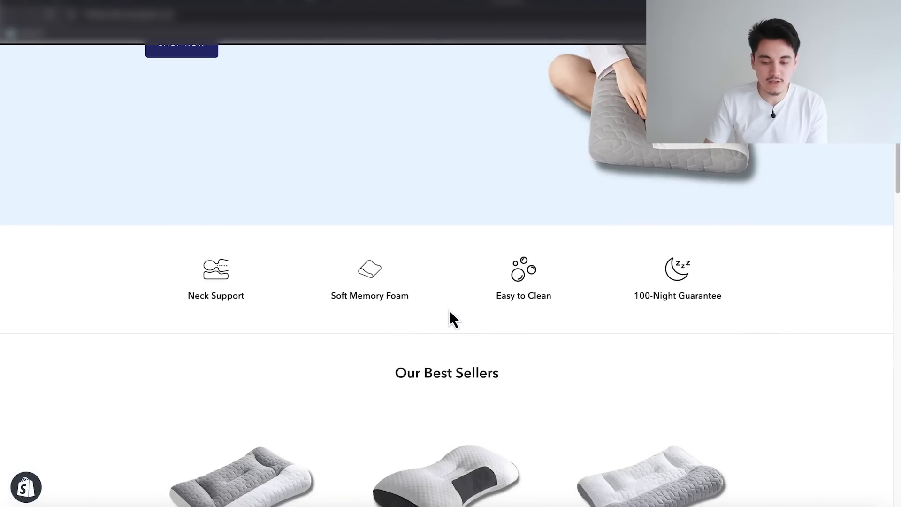
pyautogui.scroll(-10, 448, 310)
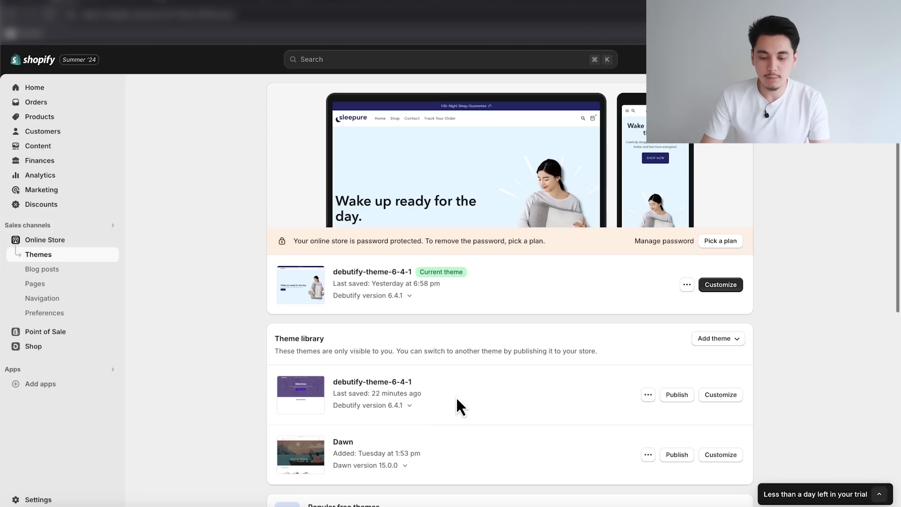
# - Open the draft debutify-theme-6-4-1 from the Shopify theme library for customization and go to the header's logo settings
pyautogui.click(723, 399)
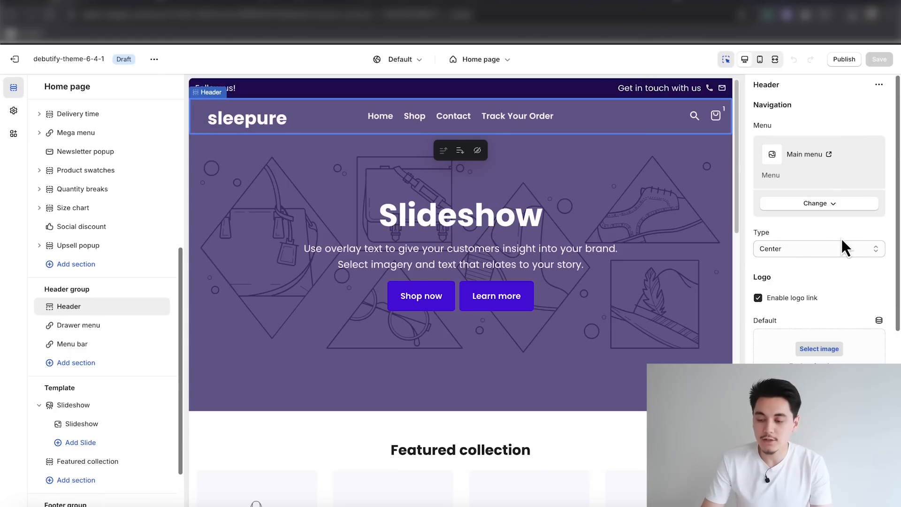
pyautogui.scroll(-5, 840, 235)
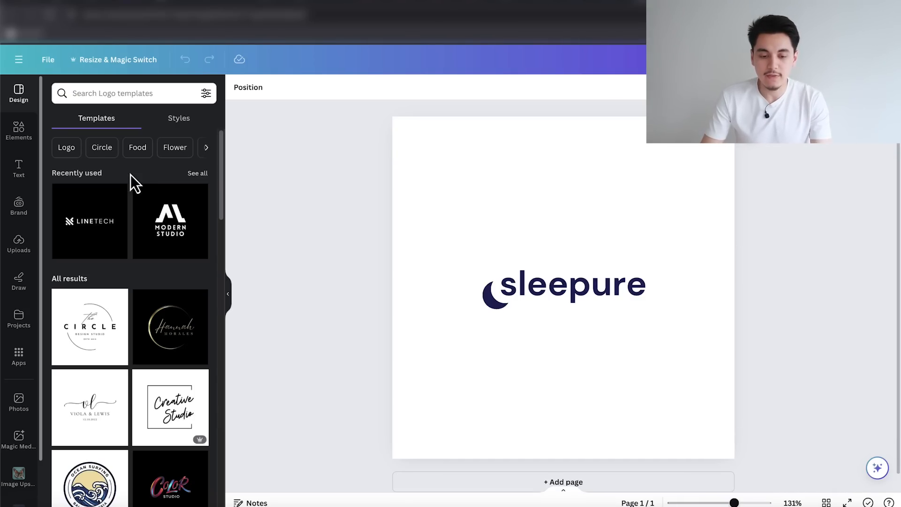
# - Browse logo templates and elements in Canva, then highlight the name Sleepure in ChatGPT's list of brand names
pyautogui.scroll(-10, 132, 223)
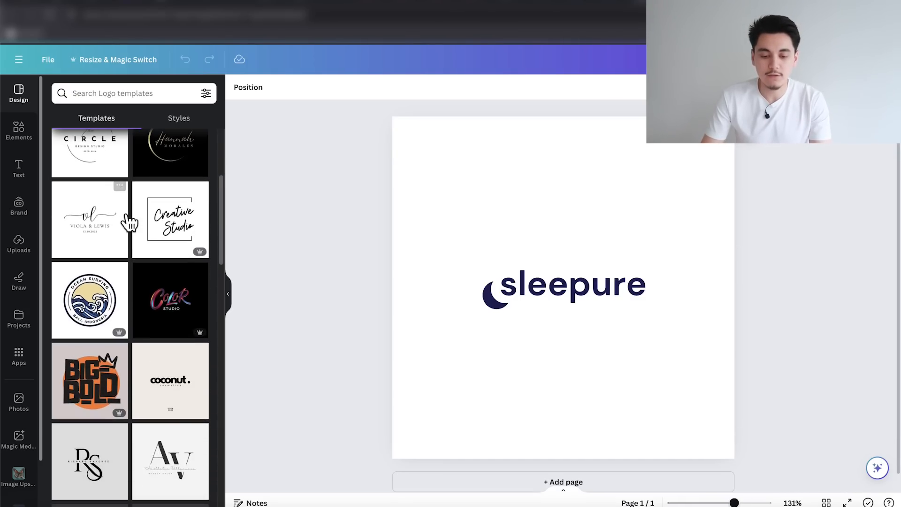
pyautogui.scroll(-6, 131, 224)
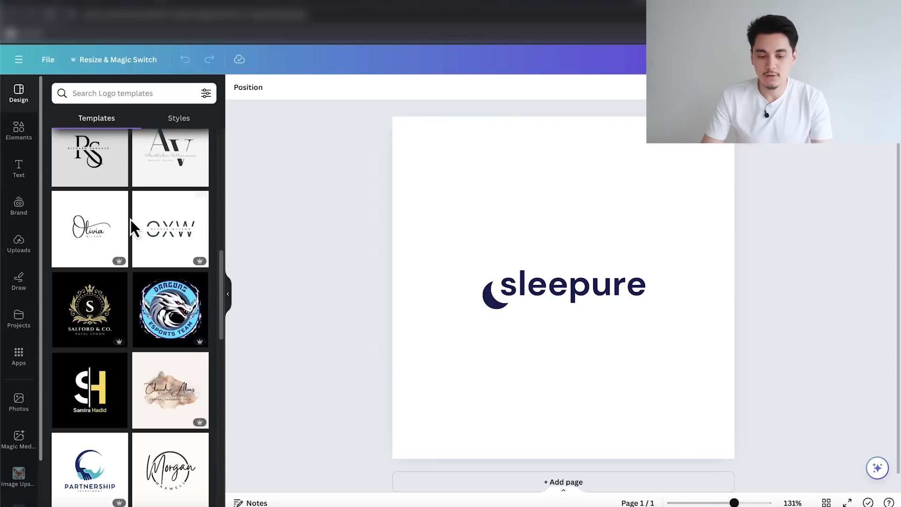
pyautogui.scroll(-2, 131, 221)
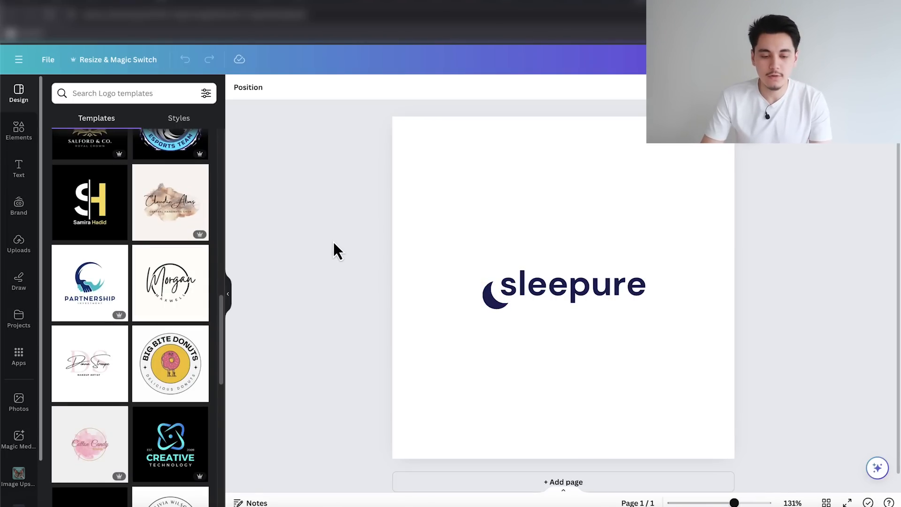
pyautogui.click(22, 141)
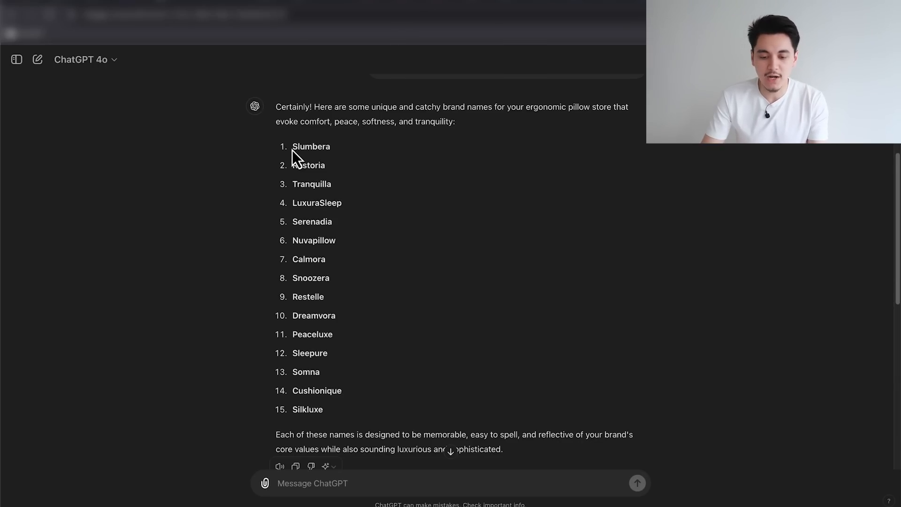
pyautogui.doubleClick(327, 354)
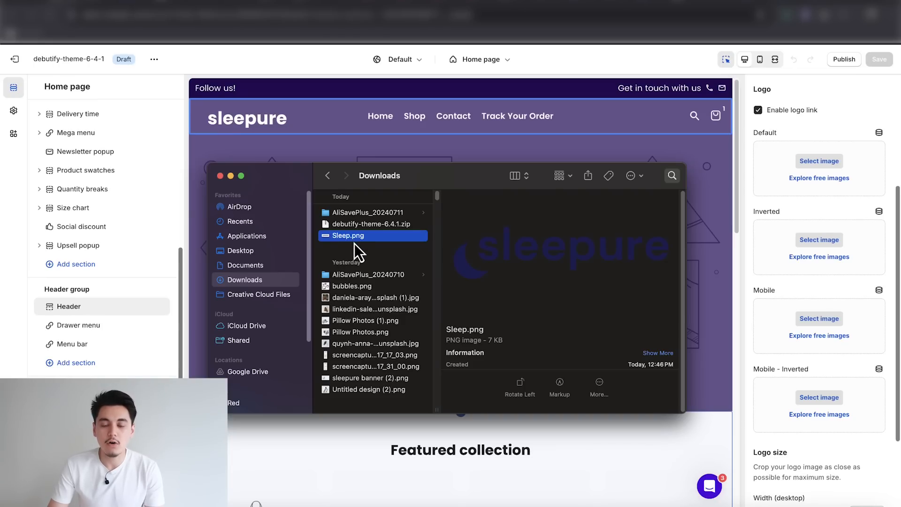
# - Upload Sleep.png from Downloads as the header's default logo and select the same image as the mobile logo
pyautogui.moveTo(347, 241); pyautogui.dragTo(809, 171)
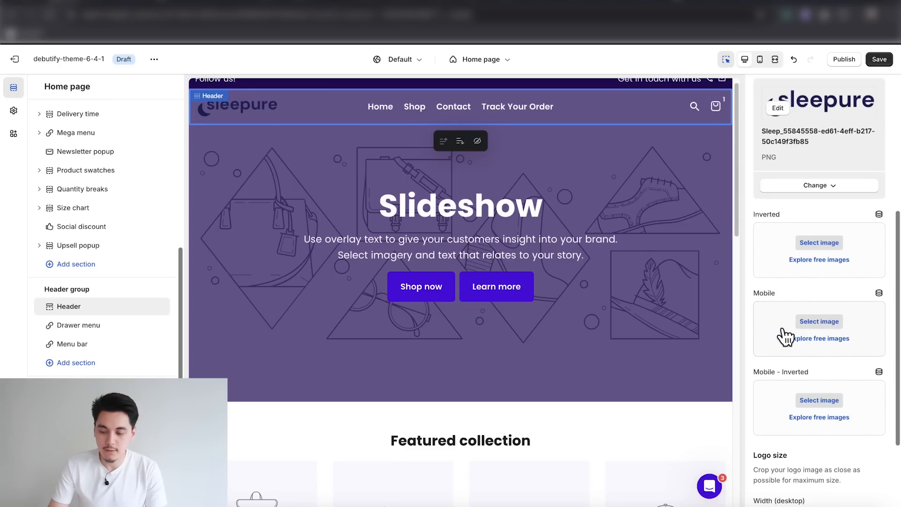
pyautogui.click(819, 322)
pyautogui.click(244, 270)
pyautogui.click(683, 468)
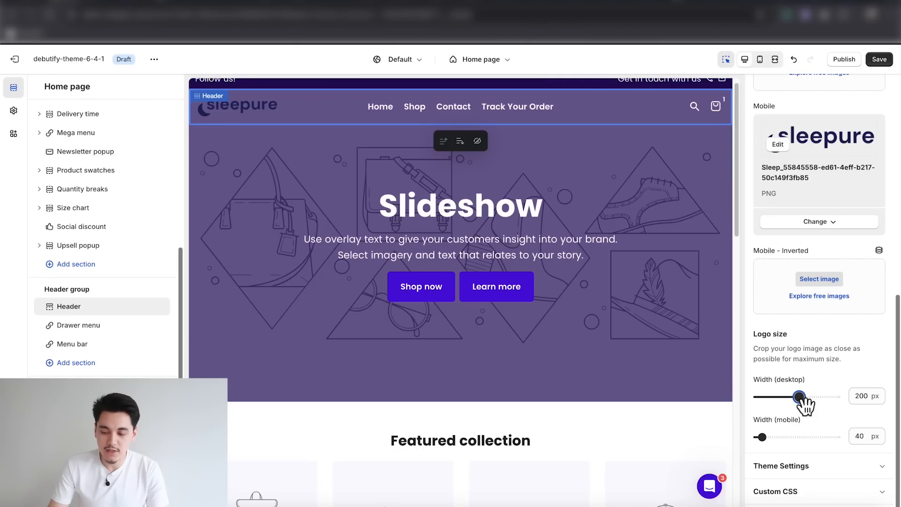
# - Set the header logo's desktop width to 180 px and increase its mobile width while using the mobile preview
pyautogui.moveTo(805, 405); pyautogui.dragTo(800, 406)
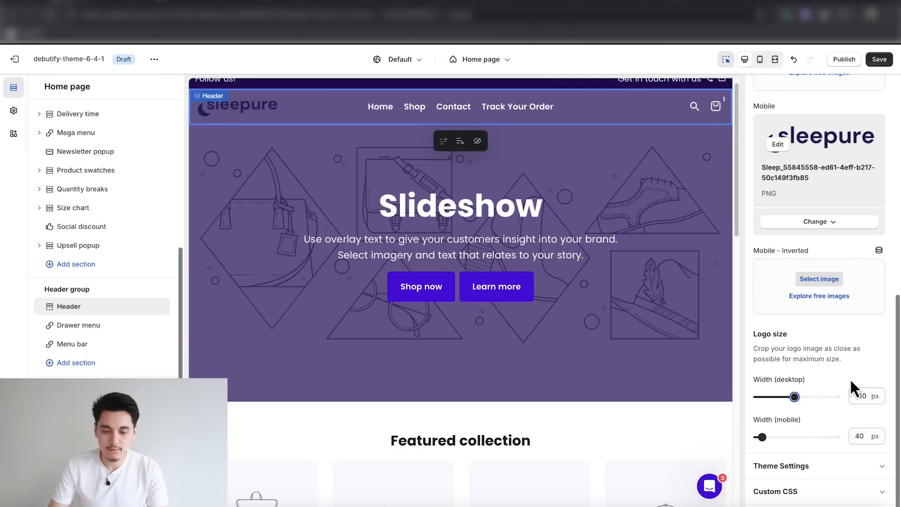
pyautogui.click(759, 59)
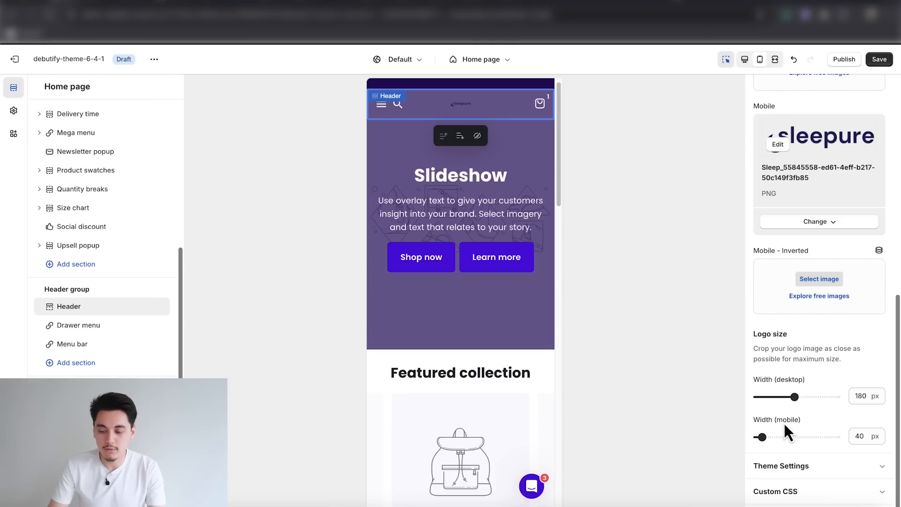
pyautogui.click(790, 437)
pyautogui.moveTo(792, 437); pyautogui.dragTo(801, 443)
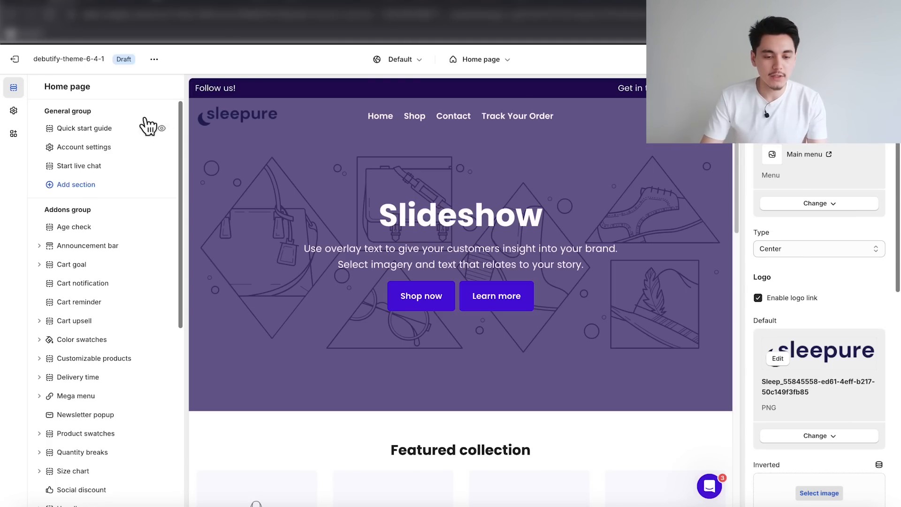
# - Disable the transparent header on desktop and mobile in the theme's advanced settings, then collapse that group
pyautogui.click(14, 113)
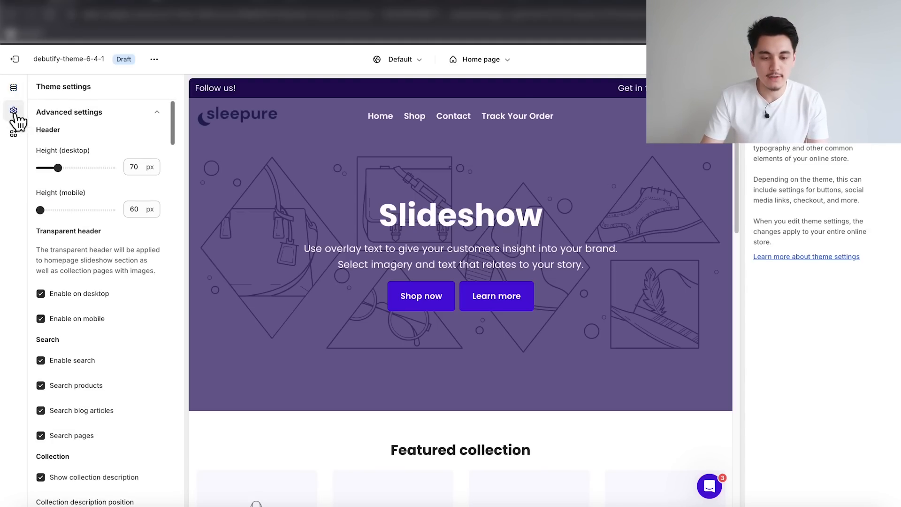
pyautogui.click(86, 115)
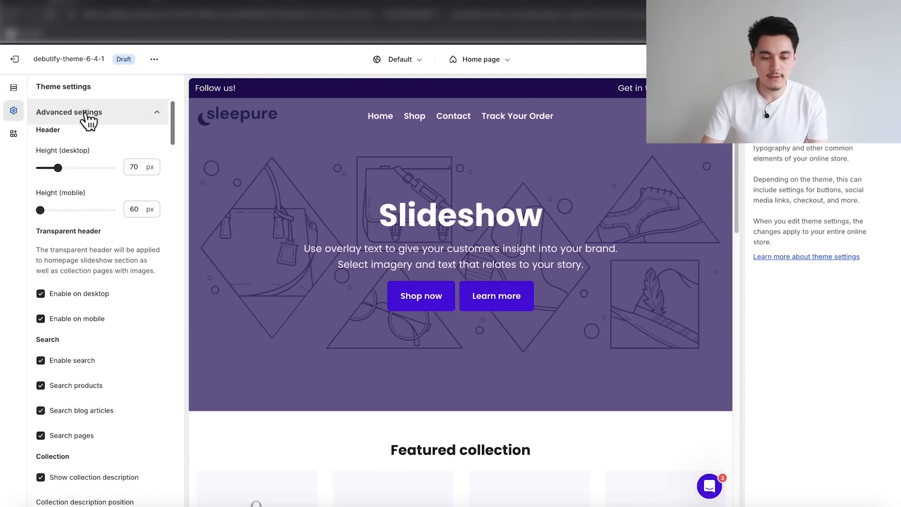
pyautogui.click(41, 294)
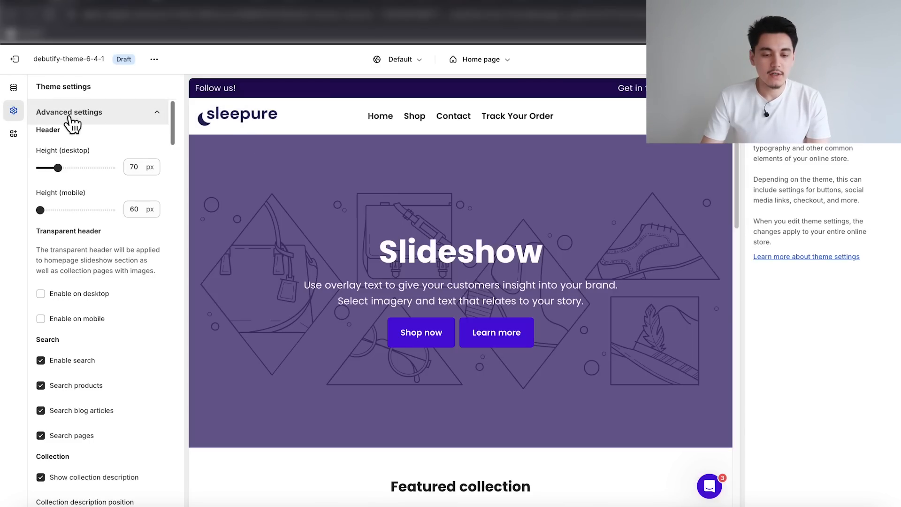
pyautogui.click(96, 120)
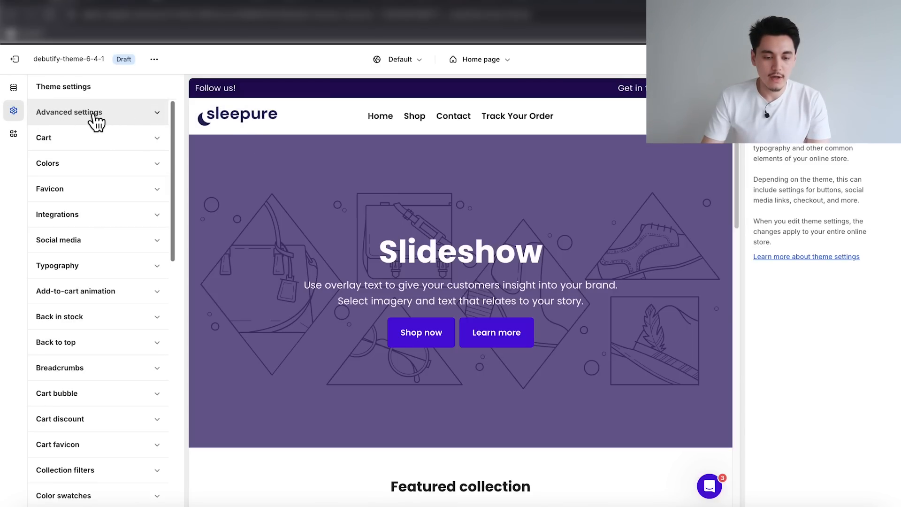
# - Expand the theme's color settings and look through the announcement bar, header, page, drawer and footer colors
pyautogui.click(89, 175)
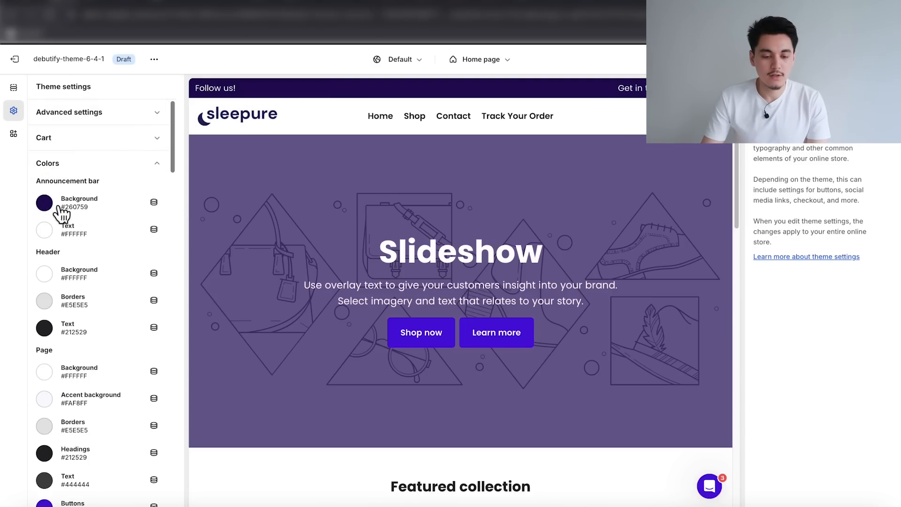
pyautogui.scroll(-8, 99, 214)
pyautogui.scroll(-10, 99, 214)
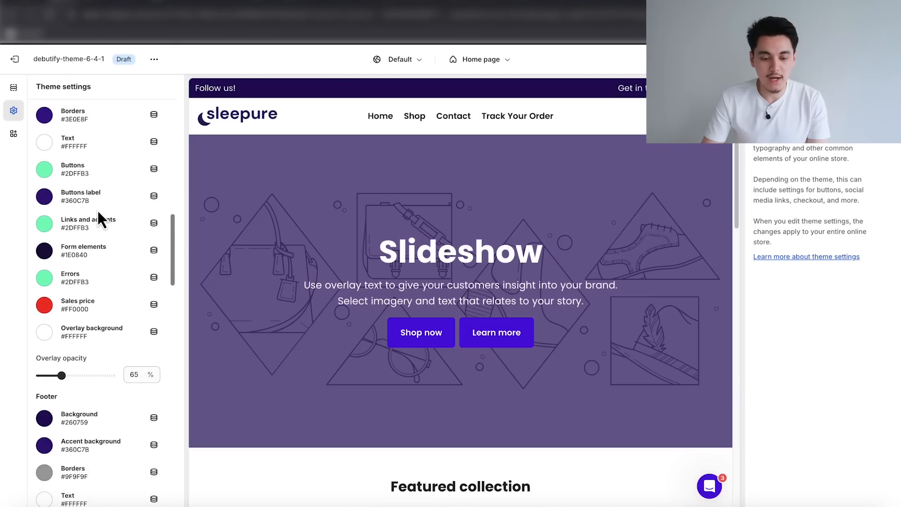
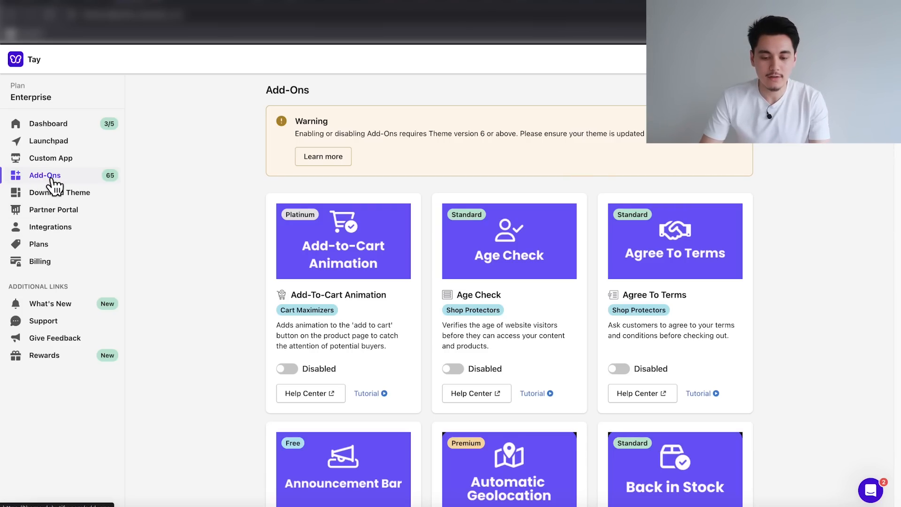
# - Browse the available theme add-ons in the Debutify app
pyautogui.scroll(-5, 252, 235)
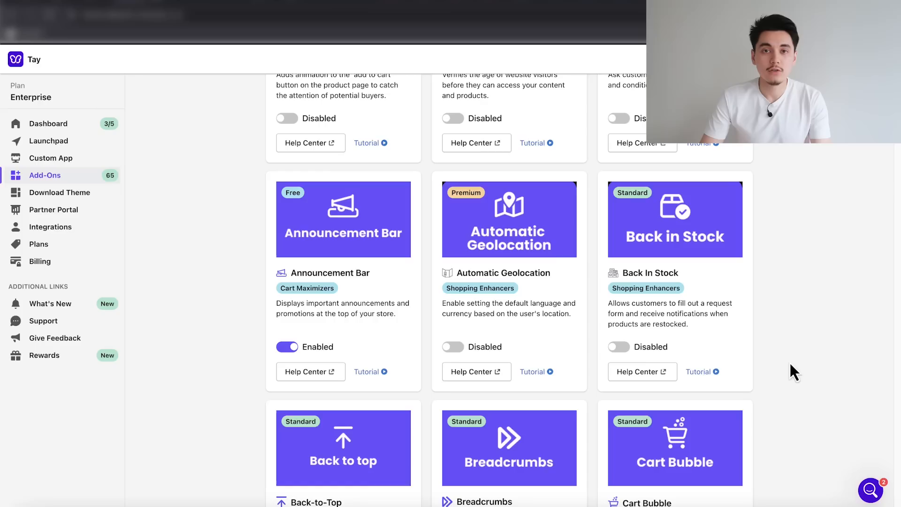
pyautogui.click(870, 490)
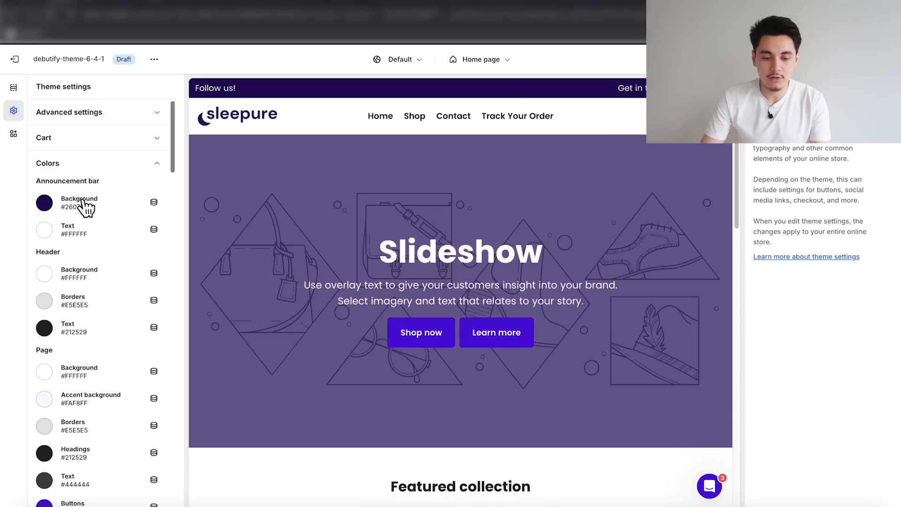
# - In the theme editor's color settings, set the announcement bar's background color to #272873
pyautogui.click(85, 207)
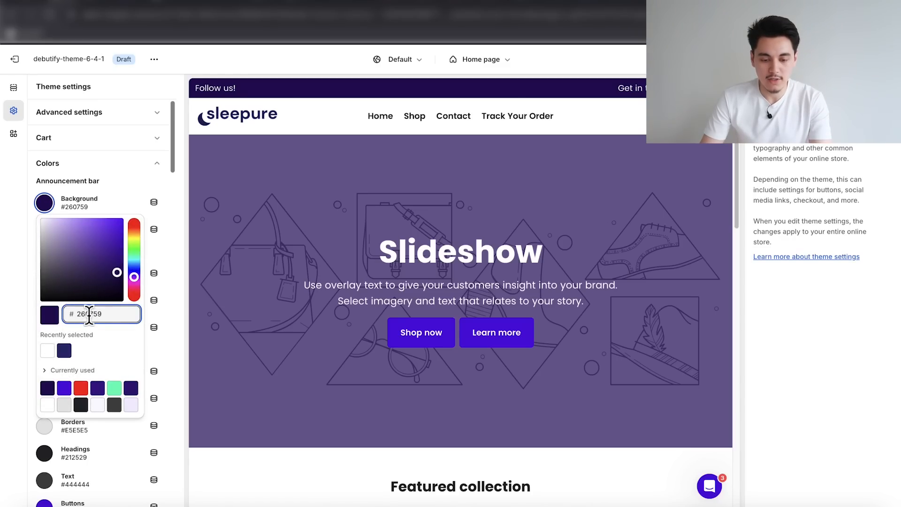
pyautogui.write('272873')
pyautogui.click(16, 217)
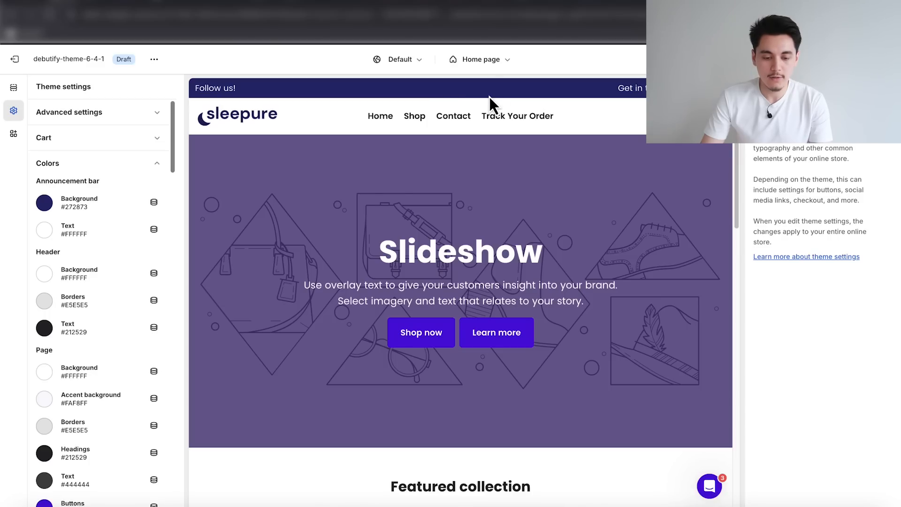
# - Set the page's accent background color to #E4F6FF
pyautogui.scroll(-5, 95, 254)
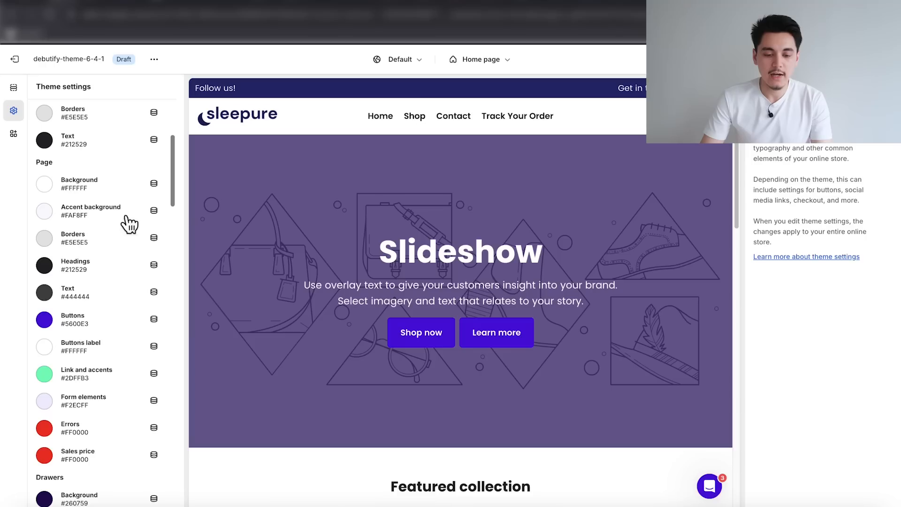
pyautogui.click(78, 213)
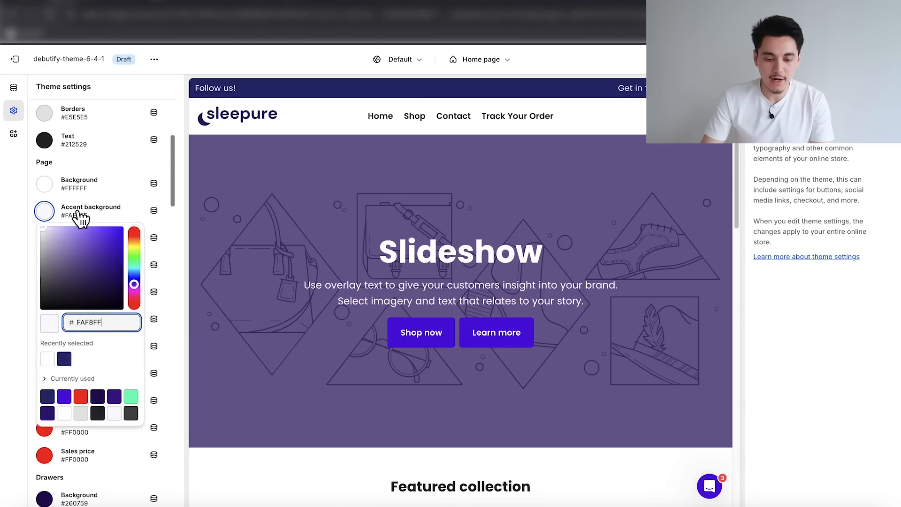
pyautogui.doubleClick(105, 223)
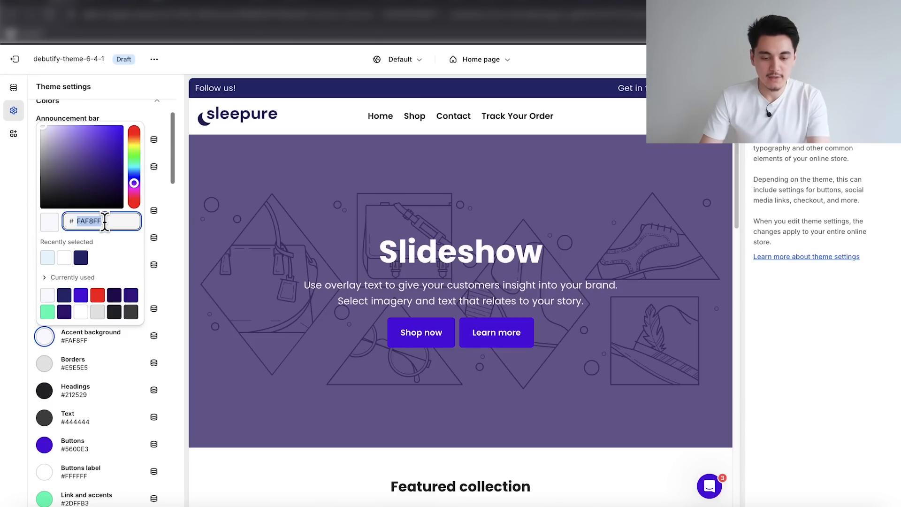
pyautogui.write('E4F6FF')
# - Set the page's button color to #272873 and its link and accent color to #E4F6FF
pyautogui.scroll(-3, 75, 322)
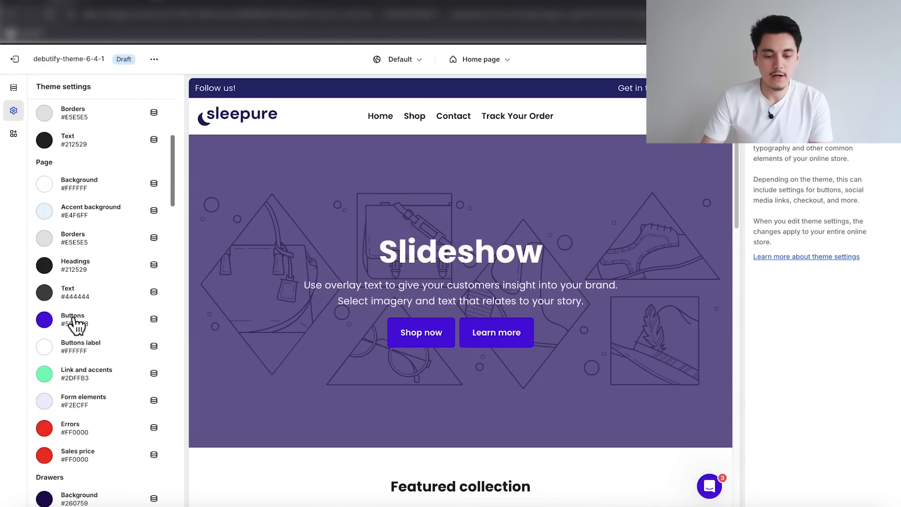
pyautogui.click(74, 320)
pyautogui.click(81, 240)
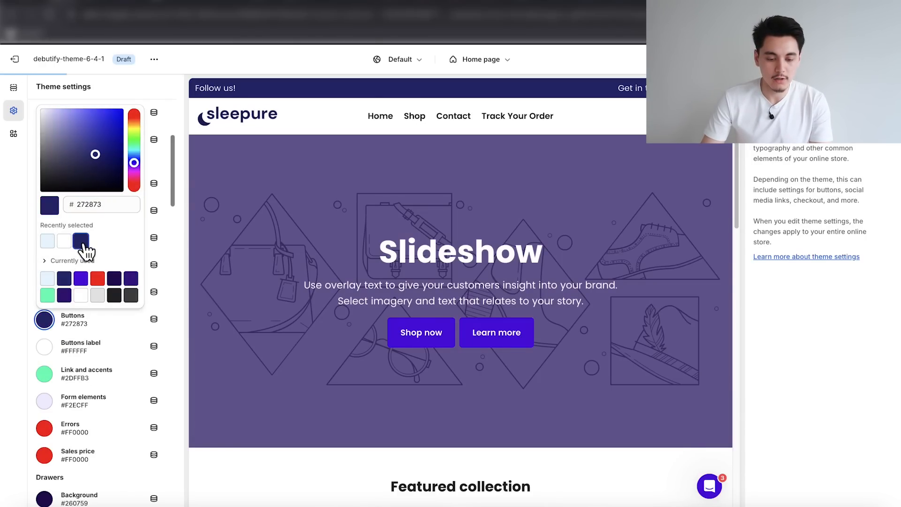
pyautogui.click(79, 374)
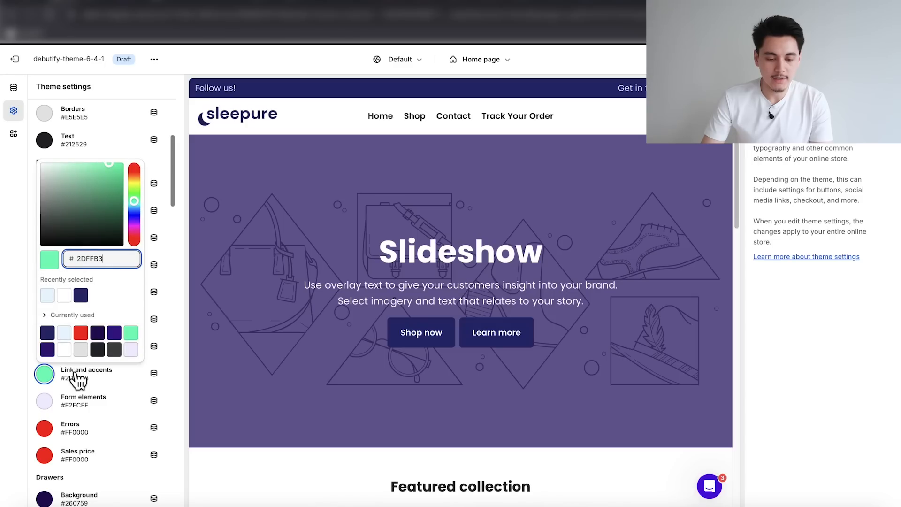
pyautogui.click(48, 296)
# - Set the page's form elements color to #FFFFFF and its sales price color to #272873
pyautogui.click(81, 401)
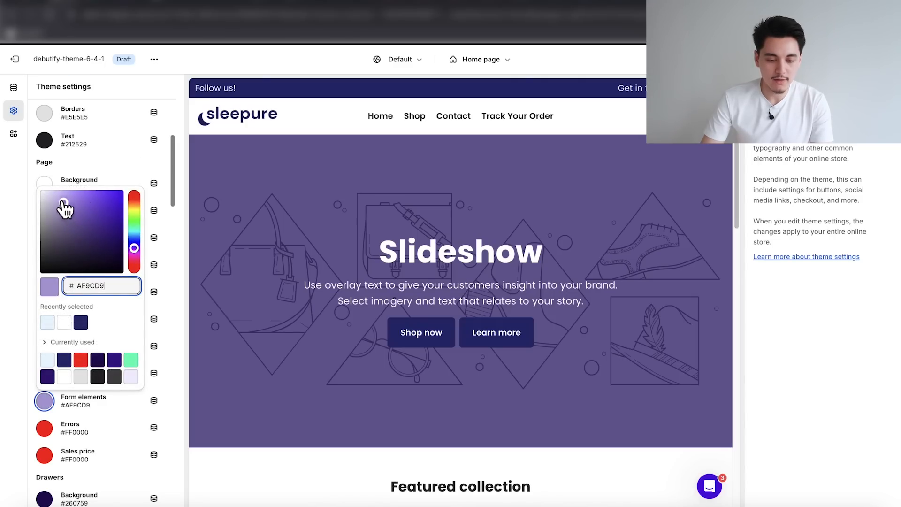
pyautogui.click(12, 181)
pyautogui.click(45, 461)
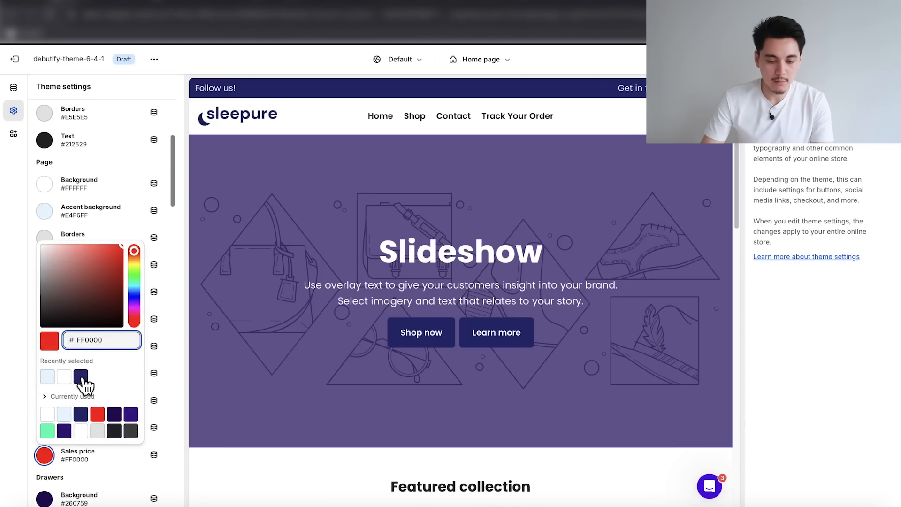
pyautogui.click(81, 378)
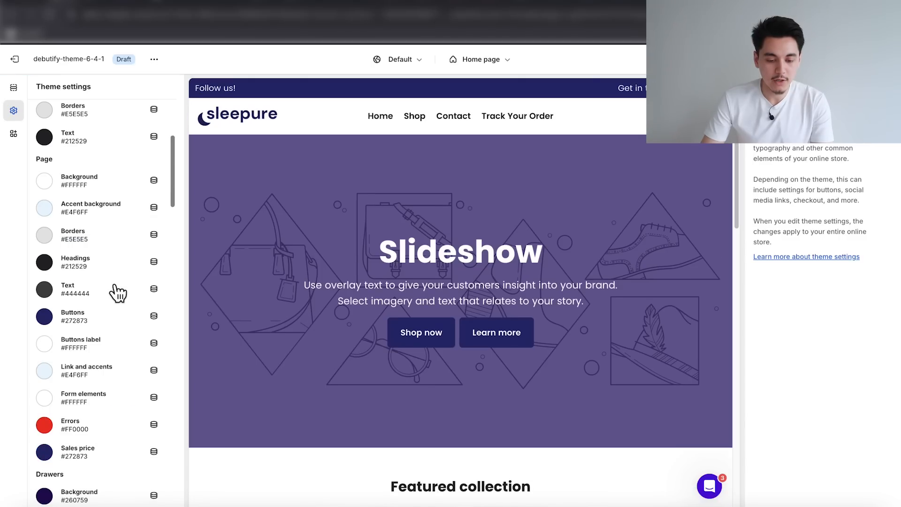
# - Set the drawers' background color to #FFFFFF and their accent background to #E4F6FF
pyautogui.scroll(-6, 117, 294)
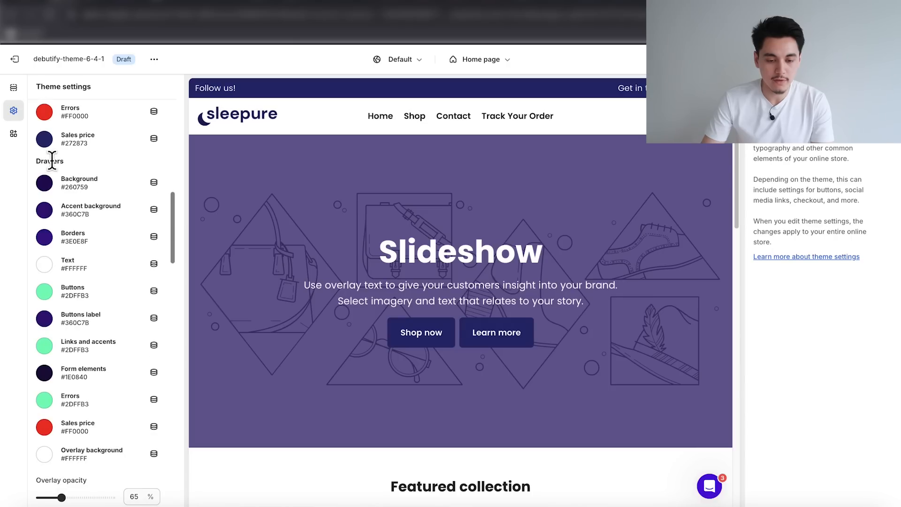
pyautogui.click(85, 182)
pyautogui.moveTo(76, 227); pyautogui.dragTo(15, 183)
pyautogui.click(15, 183)
pyautogui.click(44, 209)
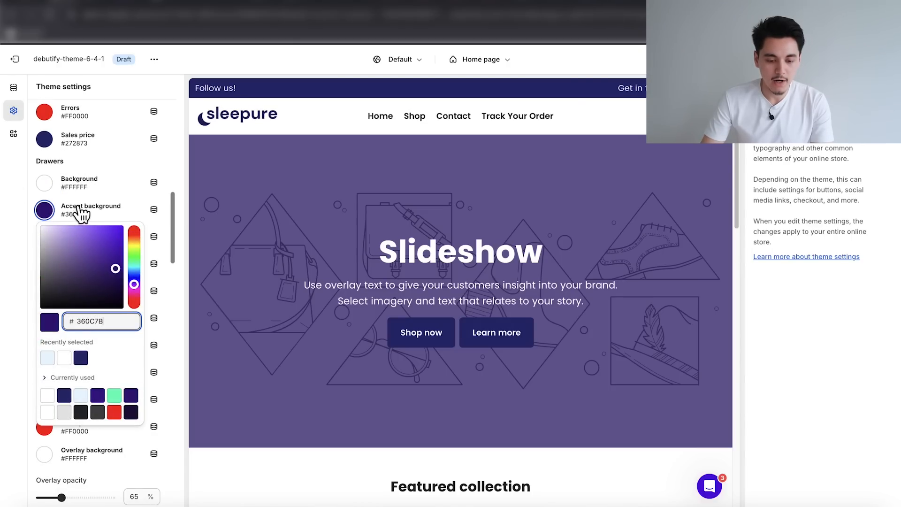
pyautogui.click(47, 357)
pyautogui.click(19, 241)
# - Set the drawers' border and text colors to #272873
pyautogui.click(73, 238)
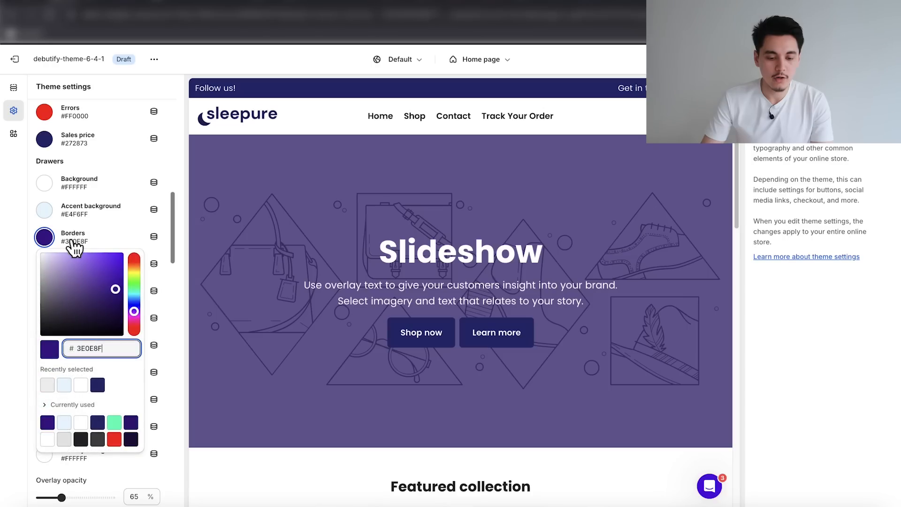
pyautogui.click(97, 386)
pyautogui.click(3, 296)
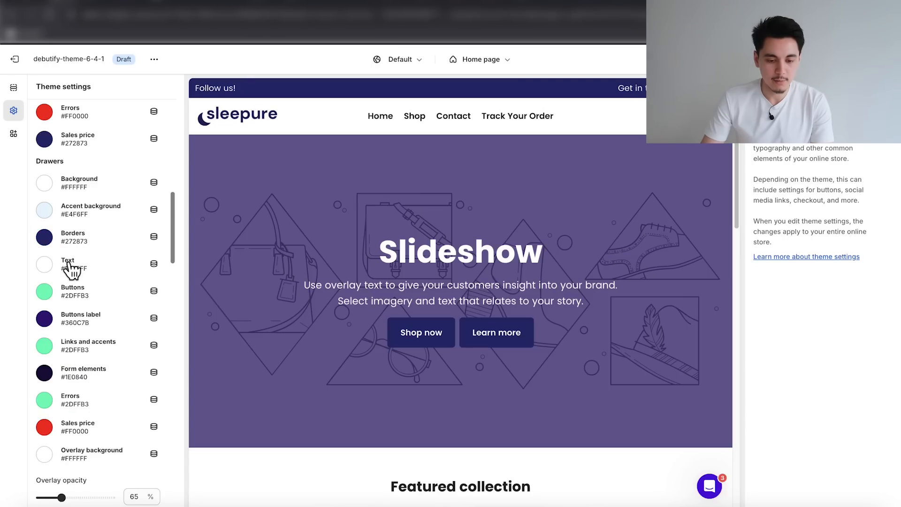
pyautogui.click(70, 264)
pyautogui.click(97, 412)
pyautogui.click(7, 300)
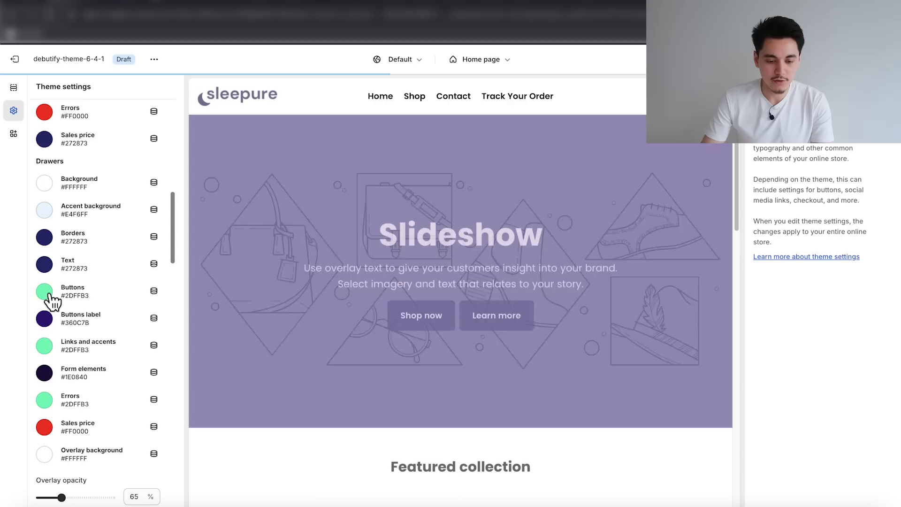
# - Set the drawers' button color to #272873 and the button label color to #FFFFFF
pyautogui.click(44, 291)
pyautogui.click(98, 216)
pyautogui.click(44, 319)
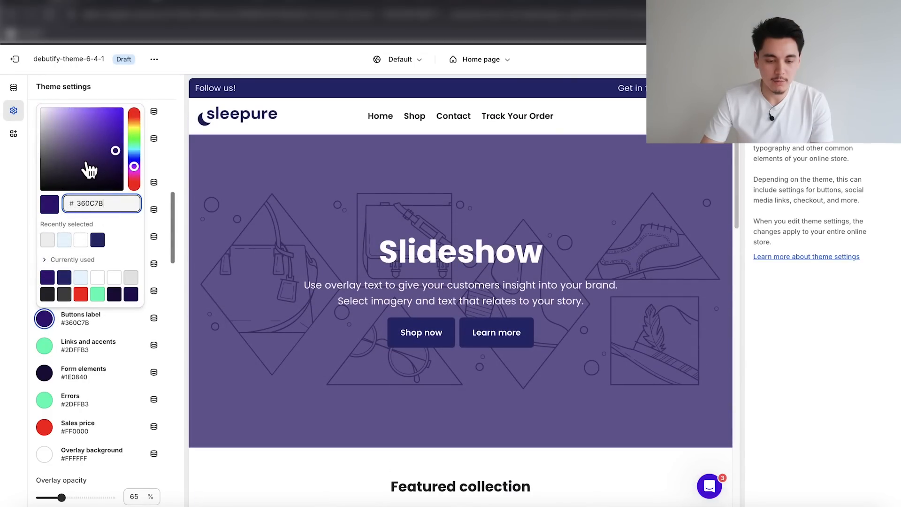
pyautogui.moveTo(88, 111); pyautogui.dragTo(24, 106)
pyautogui.click(16, 244)
# - Set the drawers' links and accents color and form elements color to #E4F6FF
pyautogui.click(44, 346)
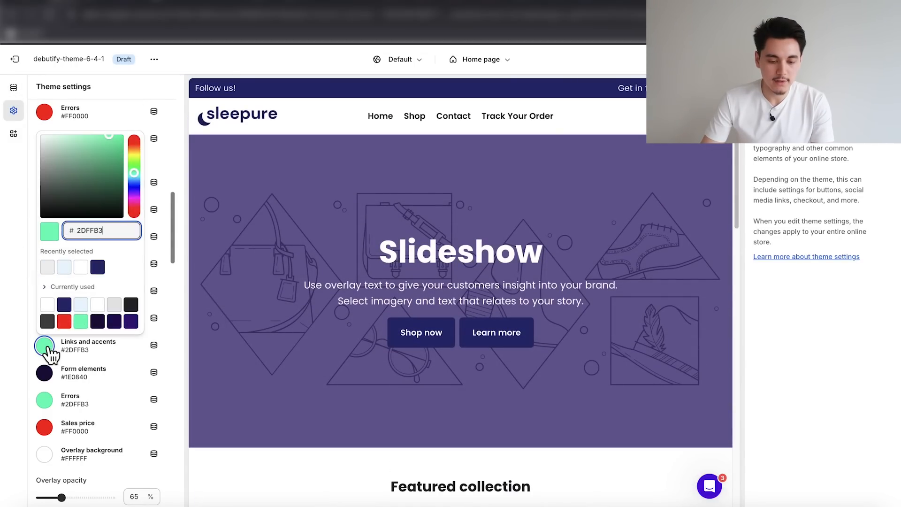
pyautogui.click(64, 267)
pyautogui.click(22, 295)
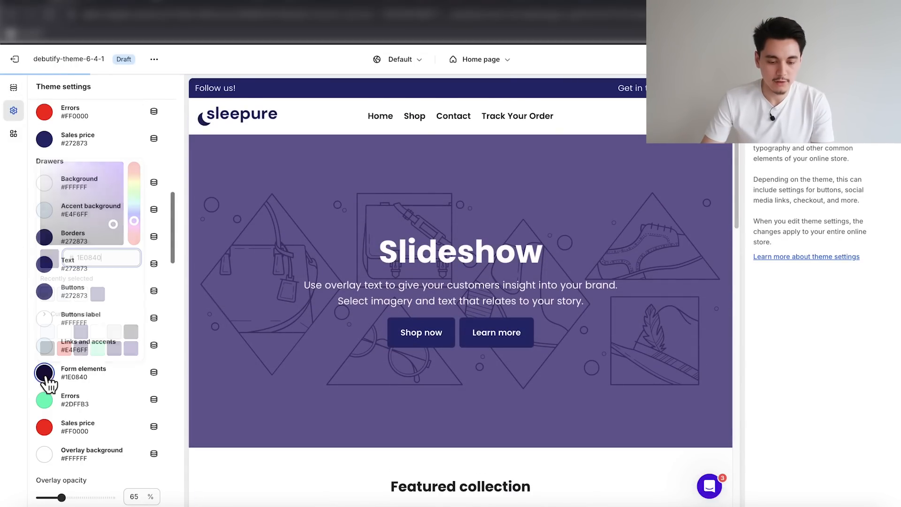
pyautogui.click(44, 373)
pyautogui.click(64, 294)
pyautogui.click(22, 323)
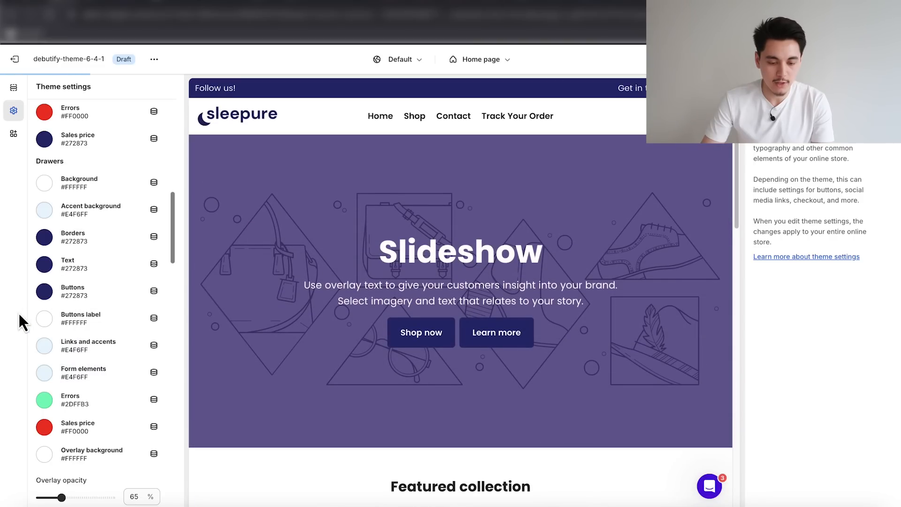
# - Set the drawers' error color to red #FF2D2D and their sales price color to #272873
pyautogui.click(44, 404)
pyautogui.moveTo(135, 233); pyautogui.dragTo(134, 180)
pyautogui.click(133, 174)
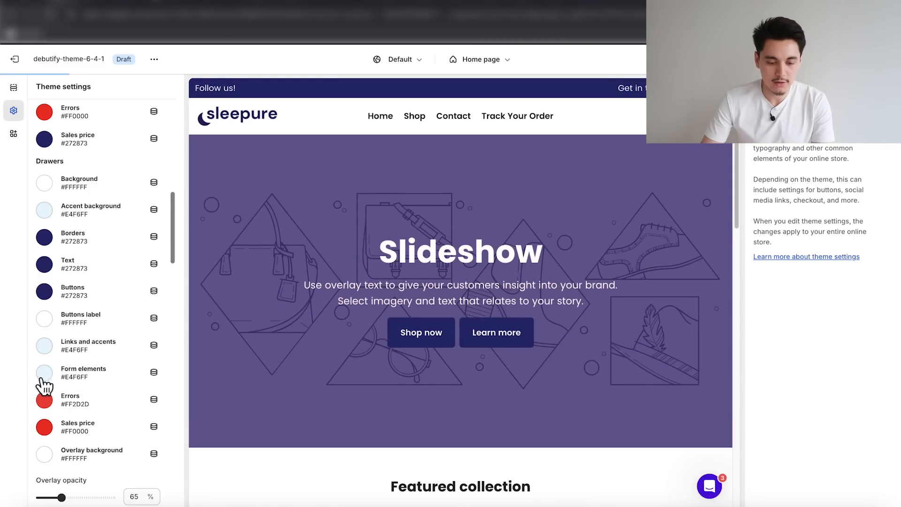
pyautogui.click(45, 428)
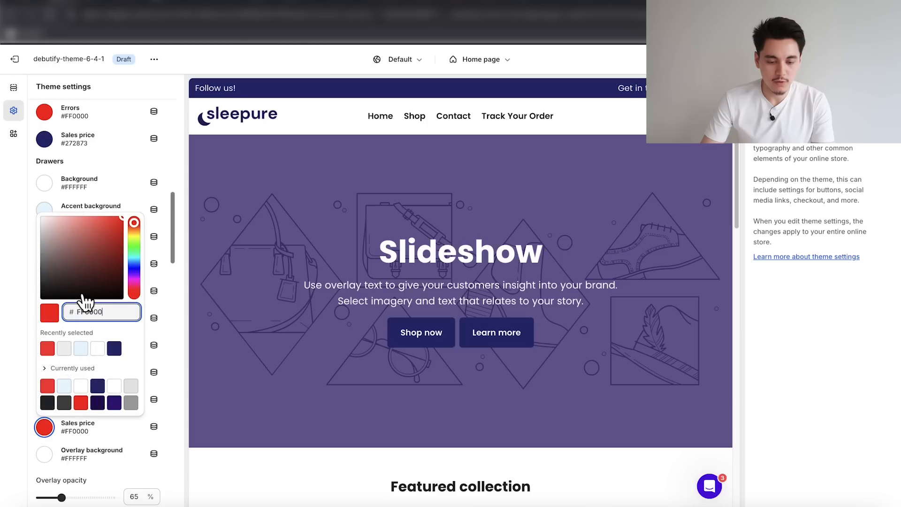
pyautogui.click(114, 348)
pyautogui.click(16, 356)
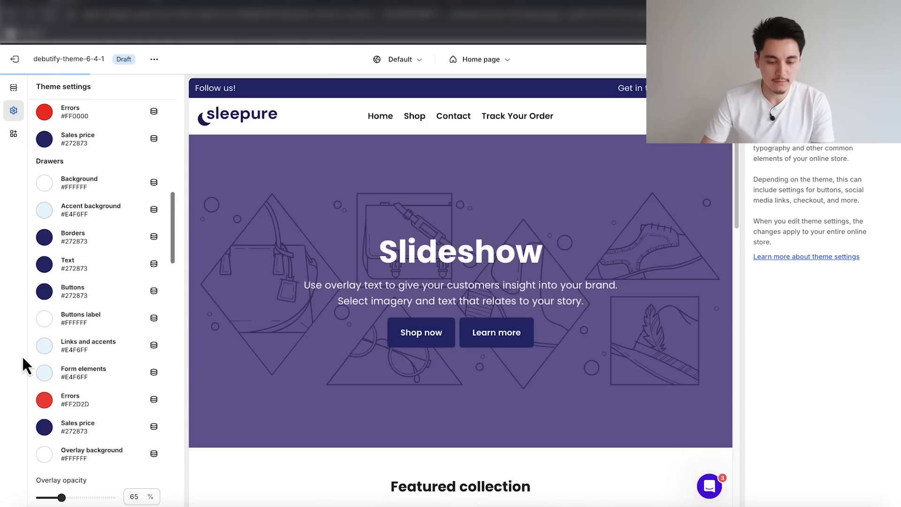
# - Set the footer's background color to #E4F6FF and its accent background to #272873
pyautogui.scroll(-7, 122, 222)
pyautogui.scroll(-2, 122, 222)
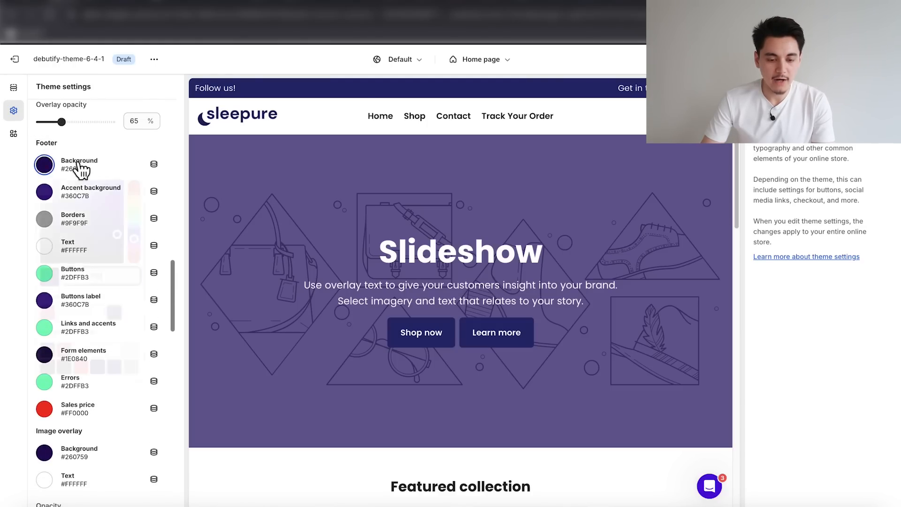
pyautogui.click(44, 164)
pyautogui.click(81, 312)
pyautogui.click(19, 242)
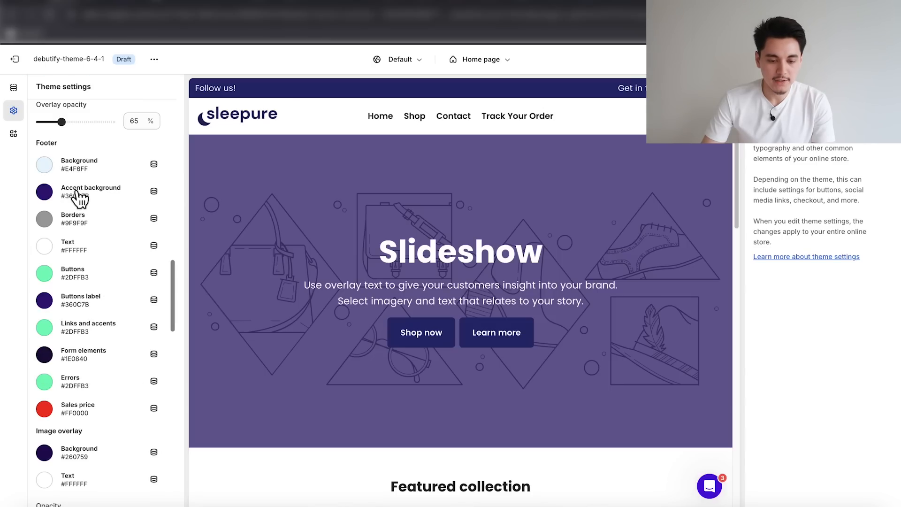
pyautogui.click(79, 195)
pyautogui.click(114, 339)
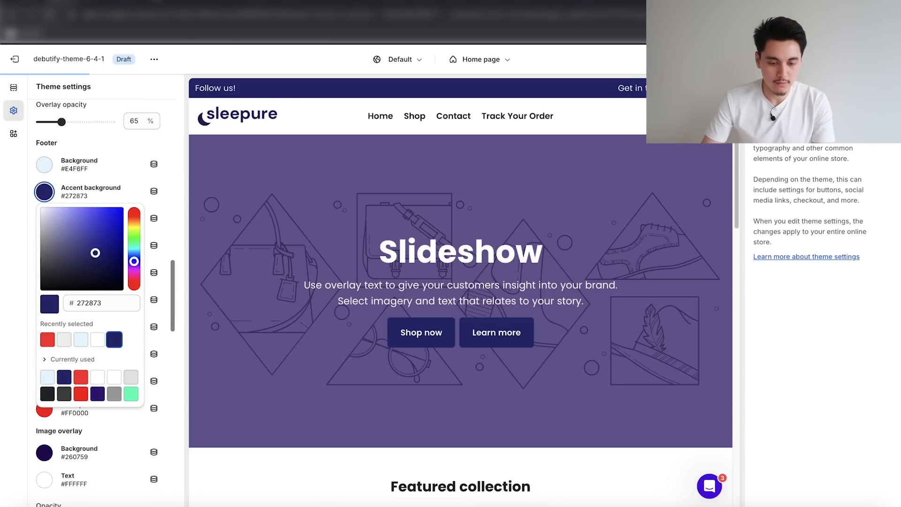
pyautogui.click(12, 253)
# - Set the footer's text and button colors to #272873
pyautogui.click(45, 246)
pyautogui.click(113, 394)
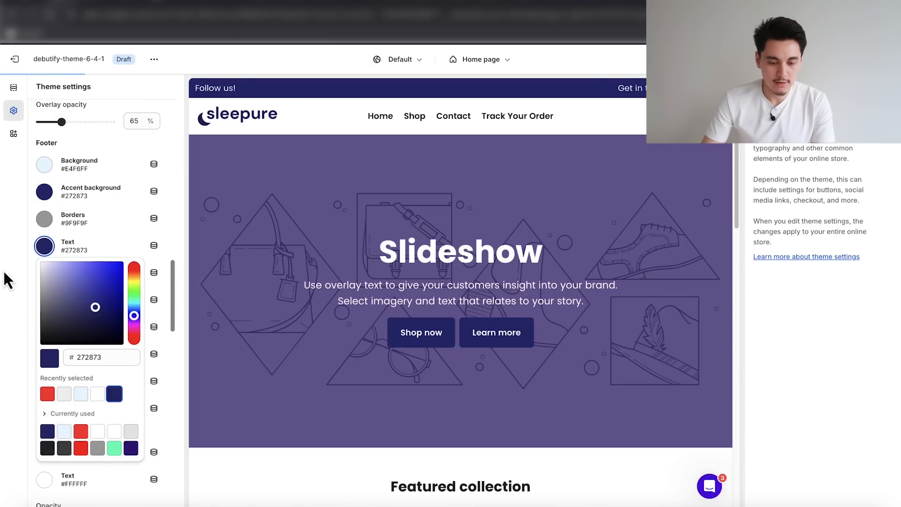
pyautogui.click(4, 275)
pyautogui.click(44, 273)
pyautogui.click(115, 195)
pyautogui.click(16, 286)
# - Set the footer's button label color to #FFFFFF and its links and accents color to #272873
pyautogui.click(47, 304)
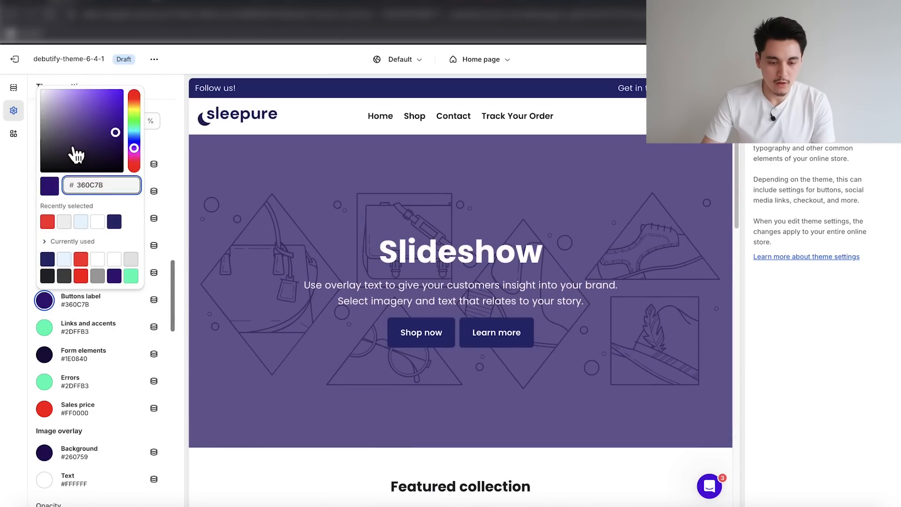
pyautogui.moveTo(74, 149); pyautogui.dragTo(19, 76)
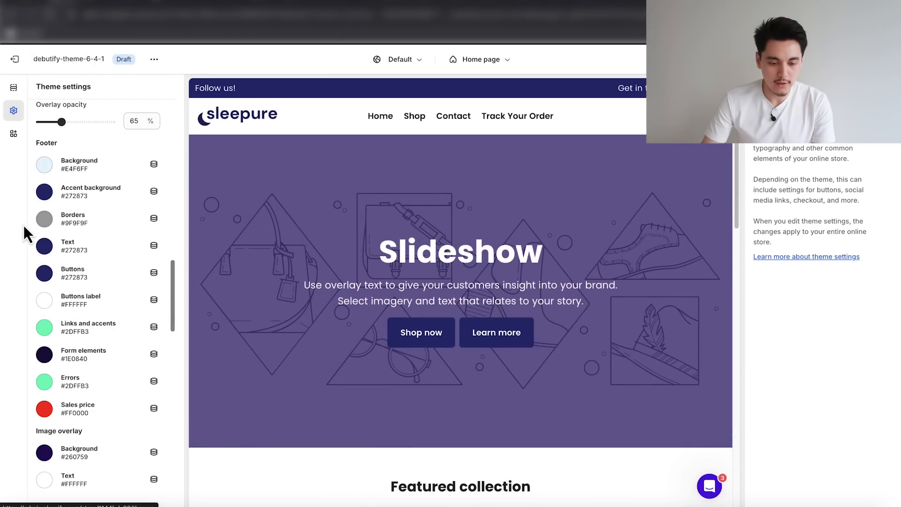
pyautogui.click(72, 324)
pyautogui.click(113, 251)
pyautogui.click(4, 309)
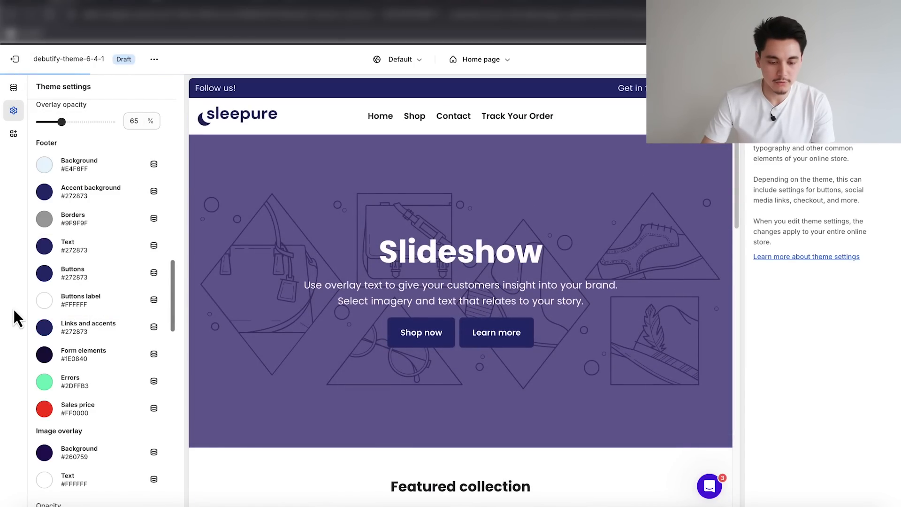
# - Set the footer's form elements color to #FFFFFF and its error color to red #FF2D2D
pyautogui.click(85, 352)
pyautogui.click(16, 126)
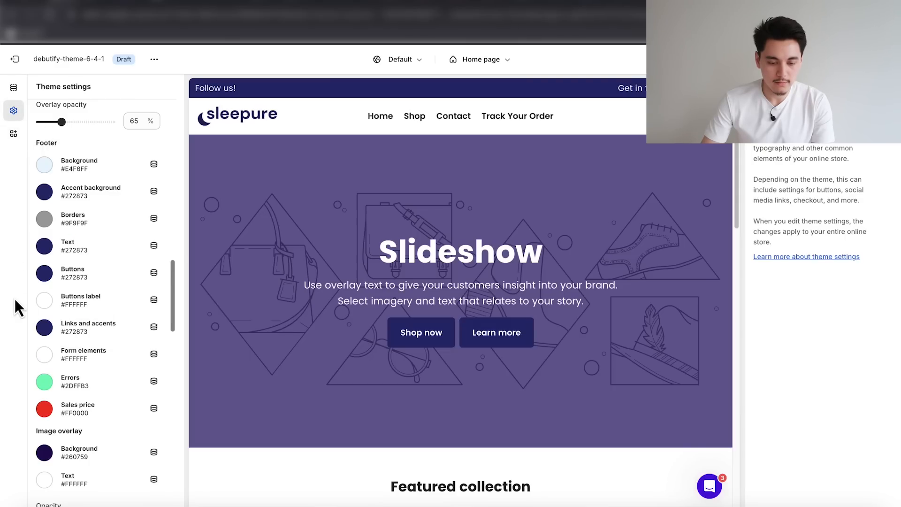
pyautogui.click(71, 381)
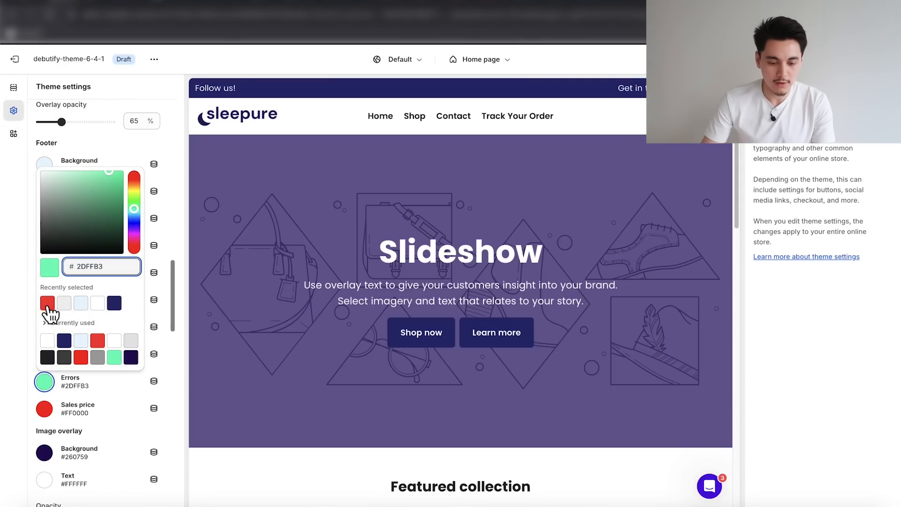
pyautogui.click(48, 306)
# - Set the footer's sales price color to #272873
pyautogui.click(44, 409)
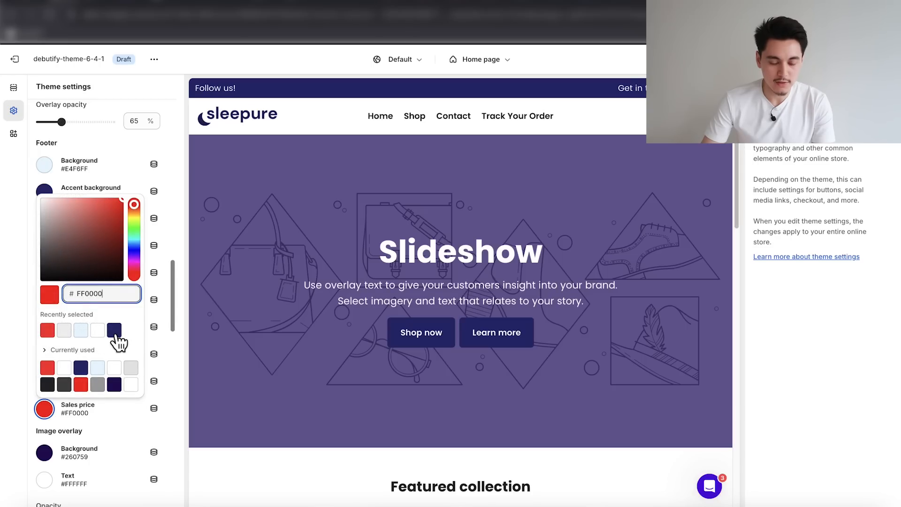
pyautogui.click(114, 330)
pyautogui.click(17, 360)
# - Set the image overlay's background color to light gray #DFDFDF
pyautogui.scroll(-3, 32, 307)
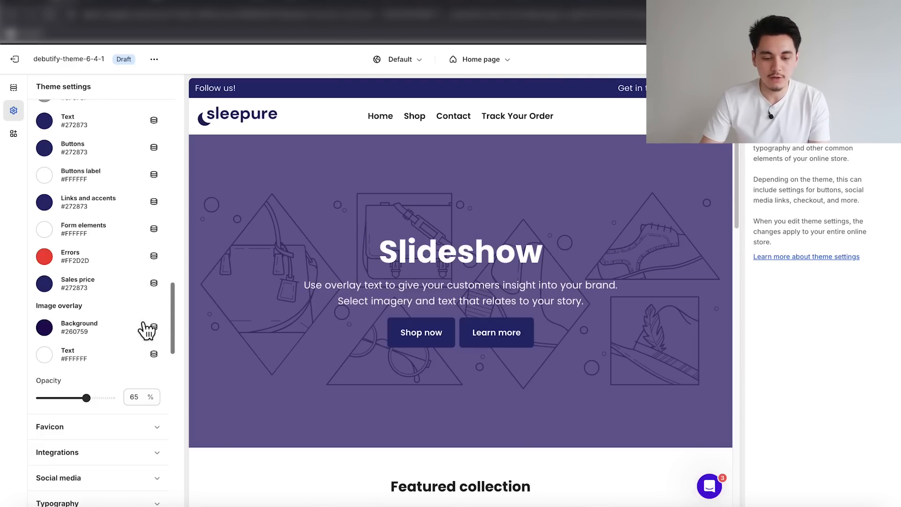
pyautogui.click(52, 329)
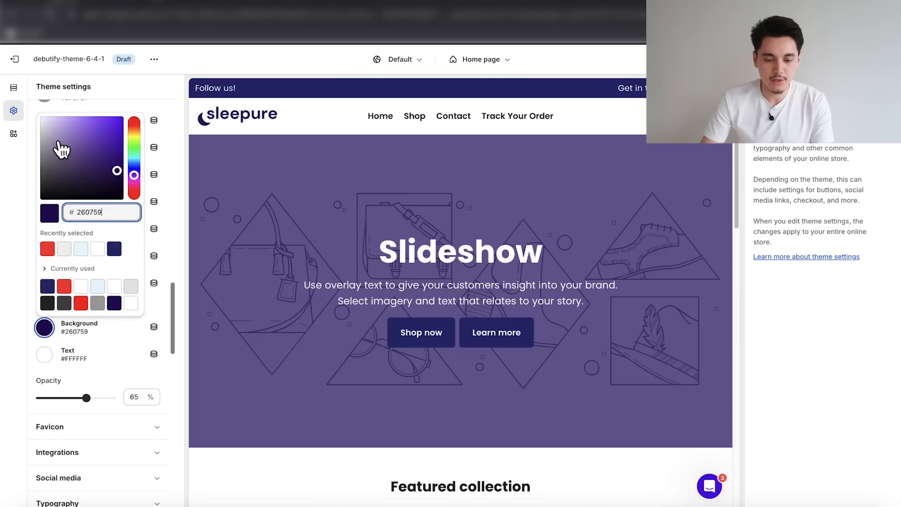
pyautogui.moveTo(58, 141); pyautogui.dragTo(35, 129)
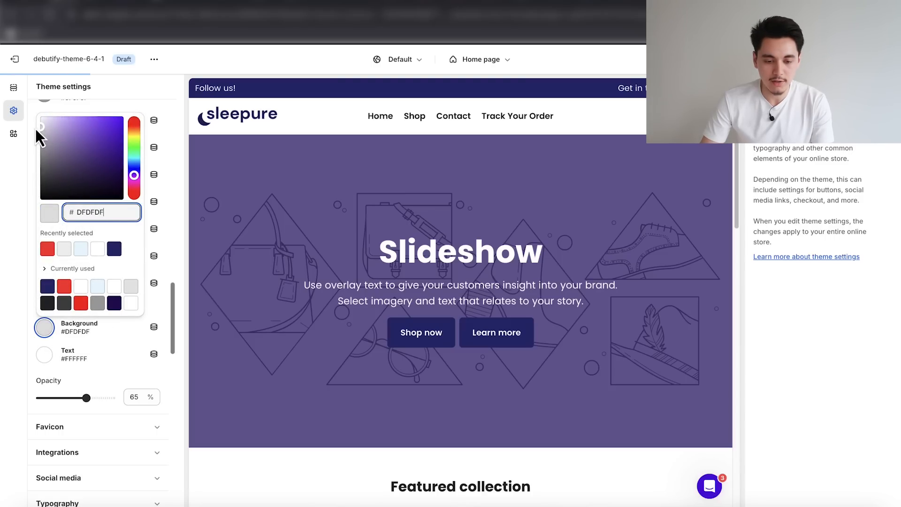
pyautogui.click(282, 240)
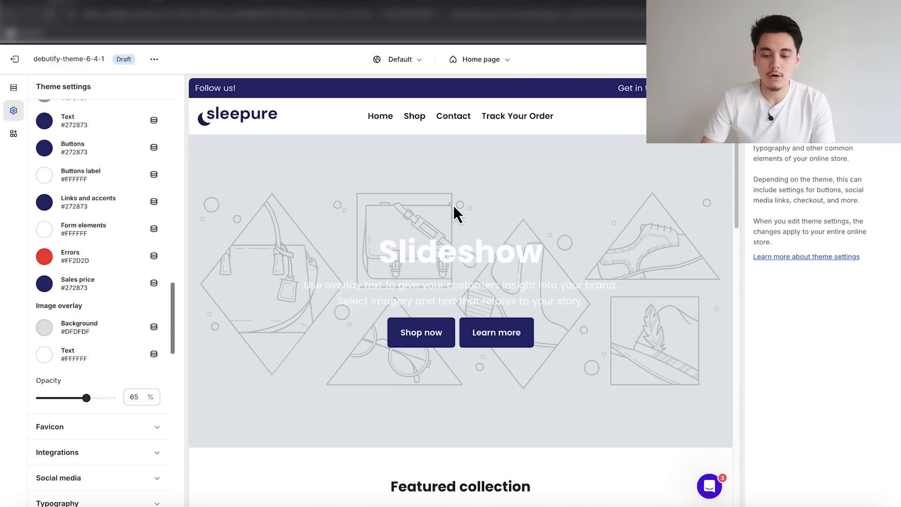
# - Save the theme's color changes
pyautogui.scroll(-6, 453, 204)
pyautogui.scroll(-10, 454, 206)
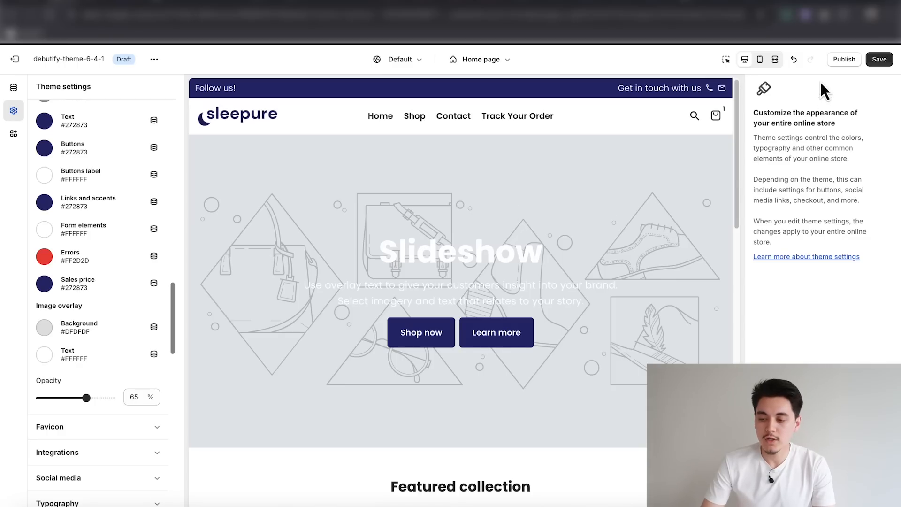
pyautogui.click(880, 60)
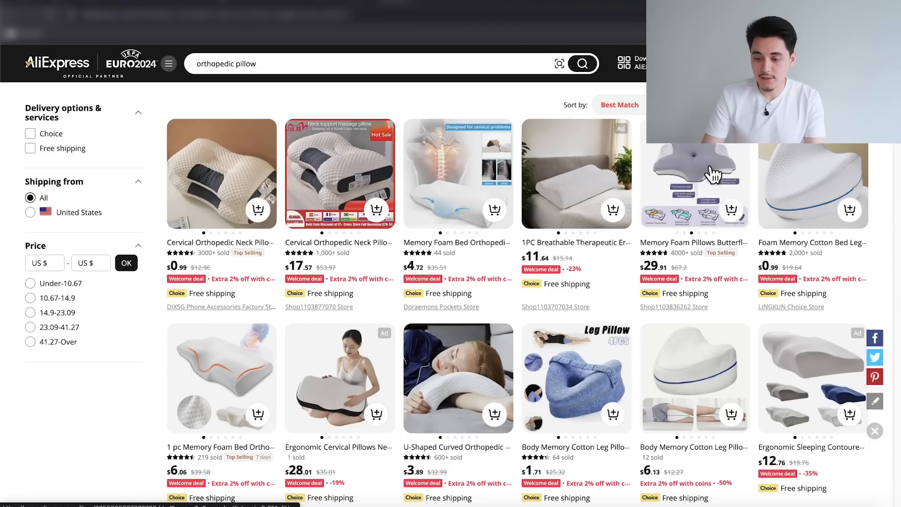
# - Switch to Canva and create a new custom-size design of 3840 × 2160 px
pyautogui.scroll(-6, 832, 410)
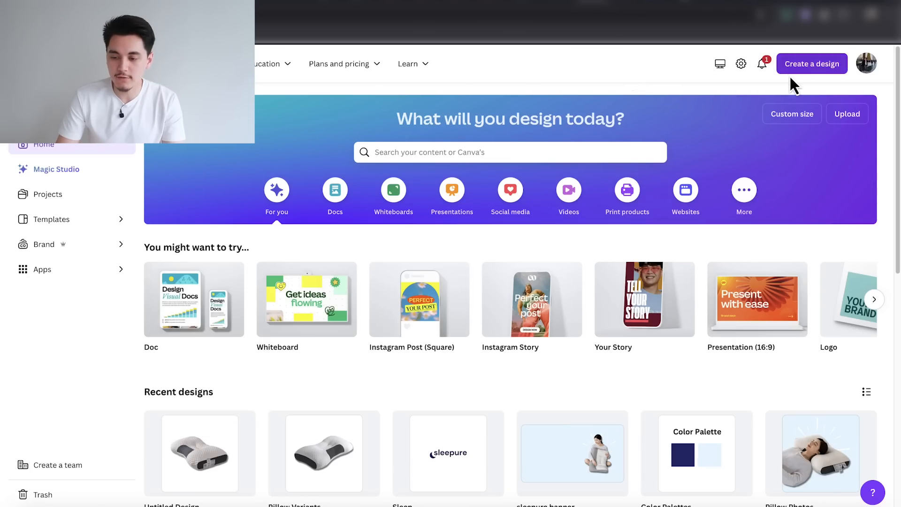
pyautogui.click(808, 68)
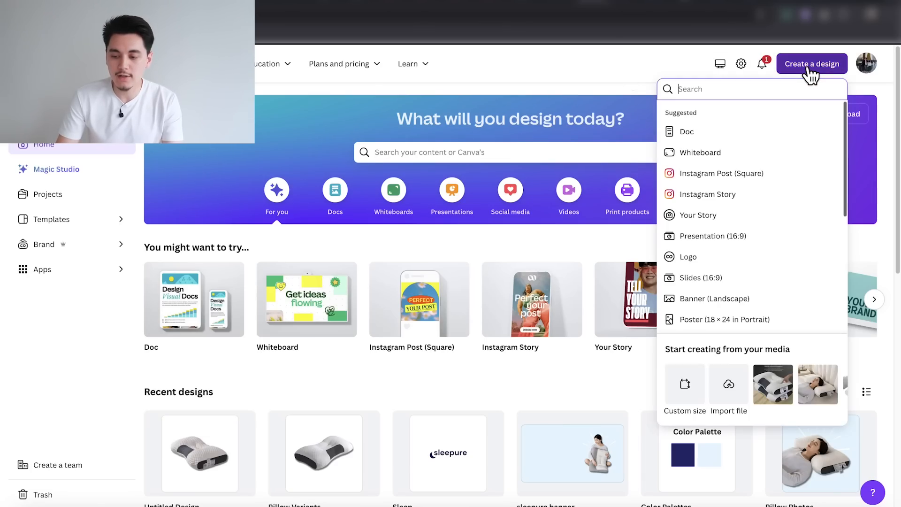
pyautogui.click(685, 390)
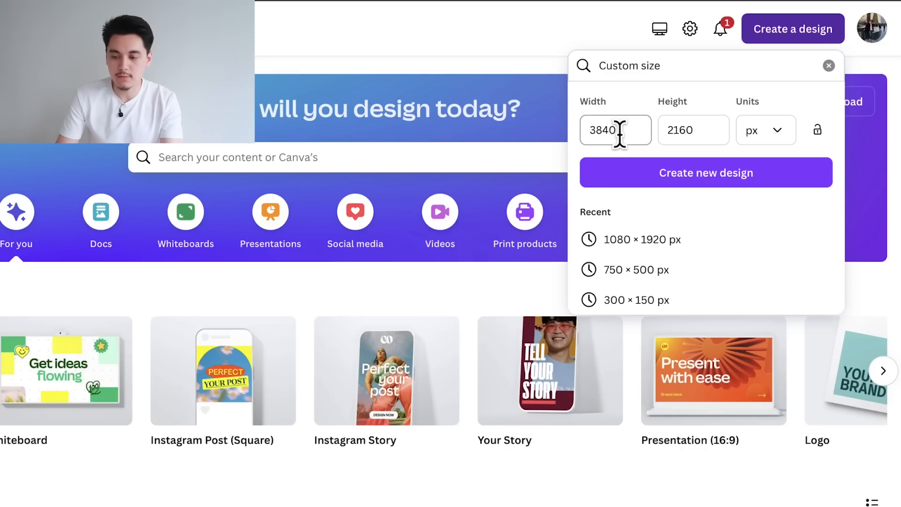
pyautogui.click(704, 174)
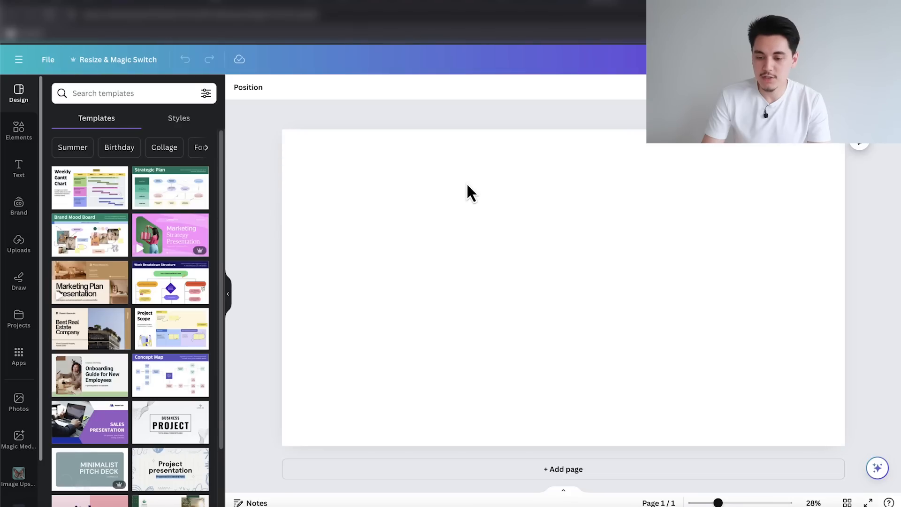
# - Set the blank page's background color to light blue #E4F6FF
pyautogui.click(468, 190)
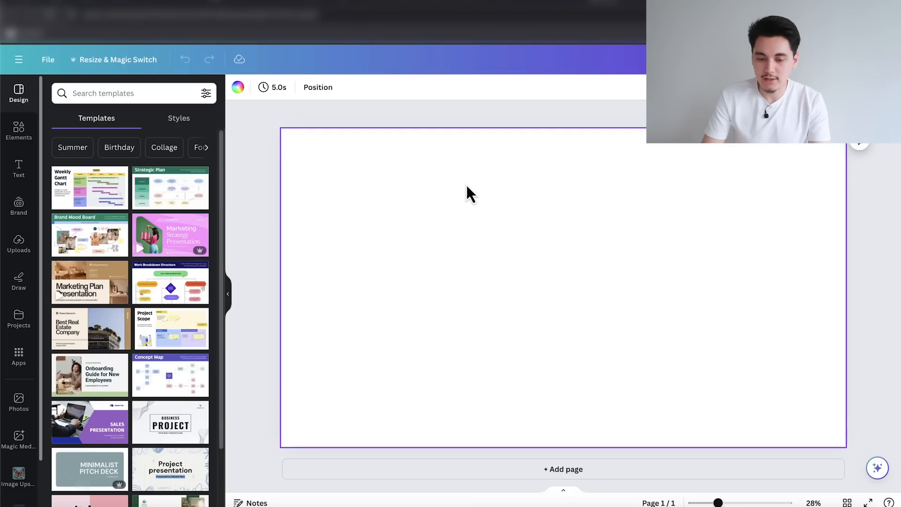
pyautogui.click(237, 88)
pyautogui.click(57, 150)
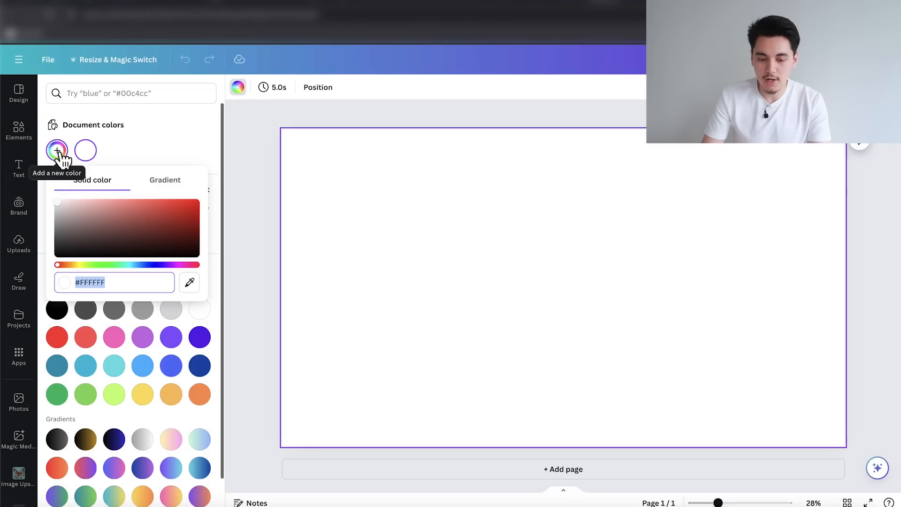
pyautogui.write('#E4F6FF')
pyautogui.click(254, 178)
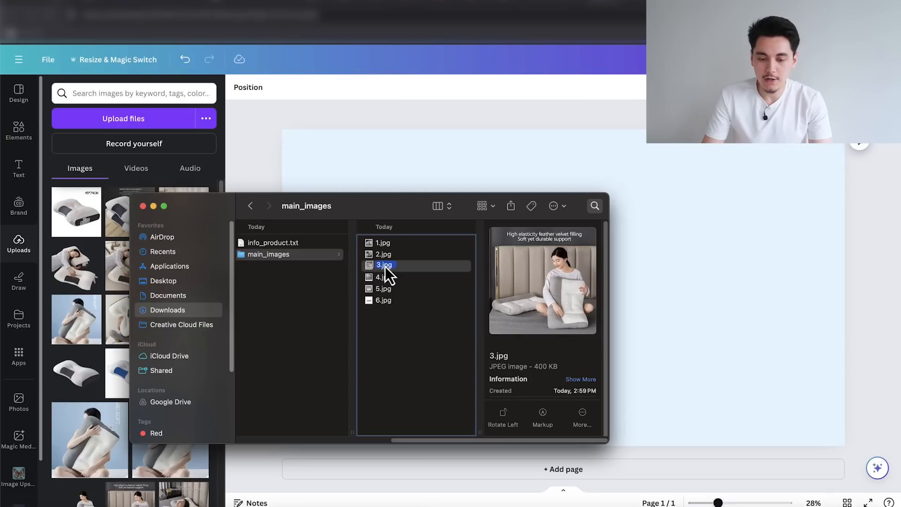
# - Place 3.jpg from the main_images folder on the page and open the Image Upscaler app for it
pyautogui.moveTo(385, 266); pyautogui.dragTo(655, 308)
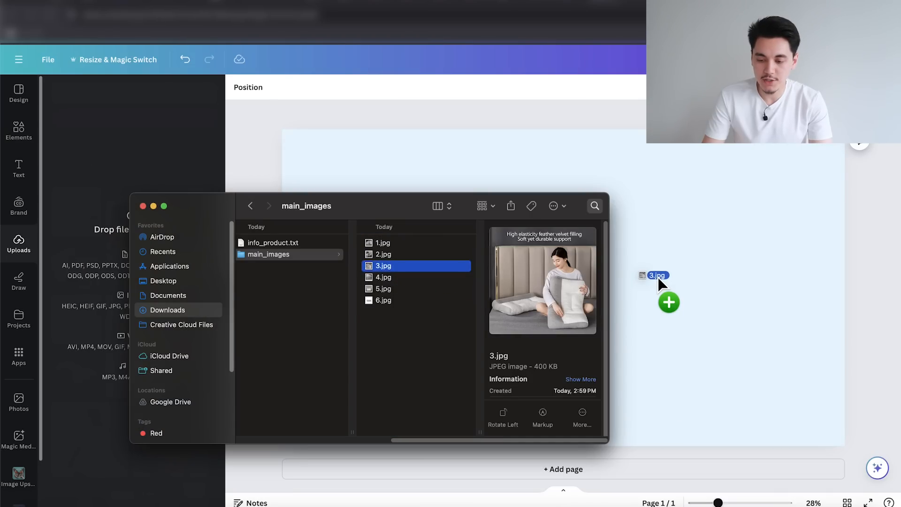
pyautogui.moveTo(658, 277); pyautogui.dragTo(658, 276)
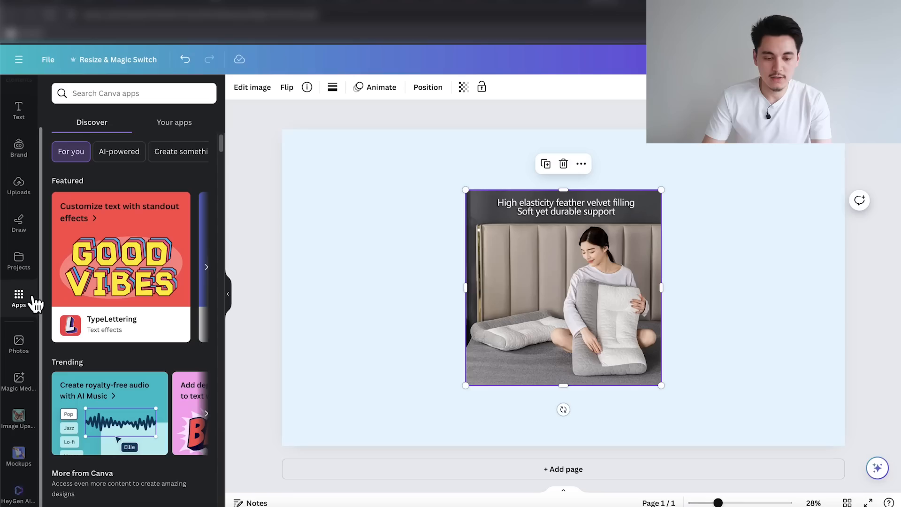
pyautogui.click(111, 93)
pyautogui.write('i')
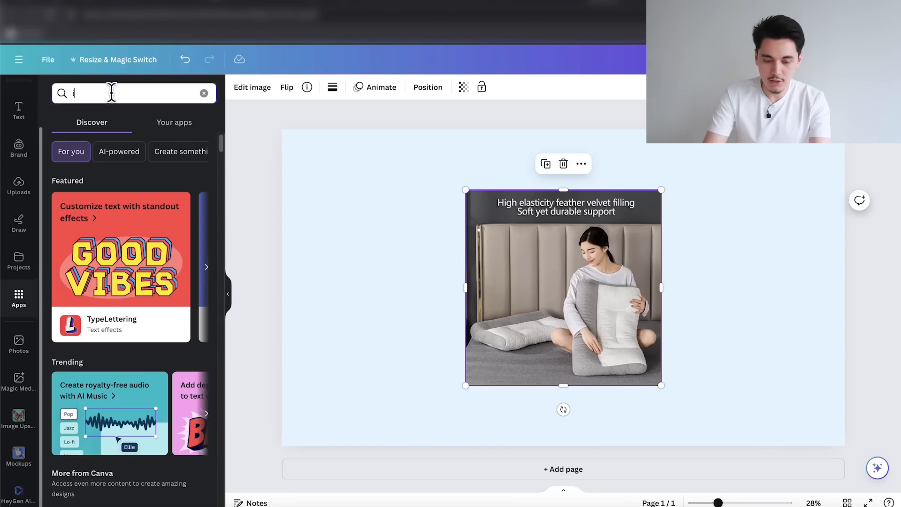
pyautogui.write('mage upscaler')
pyautogui.press('Return')
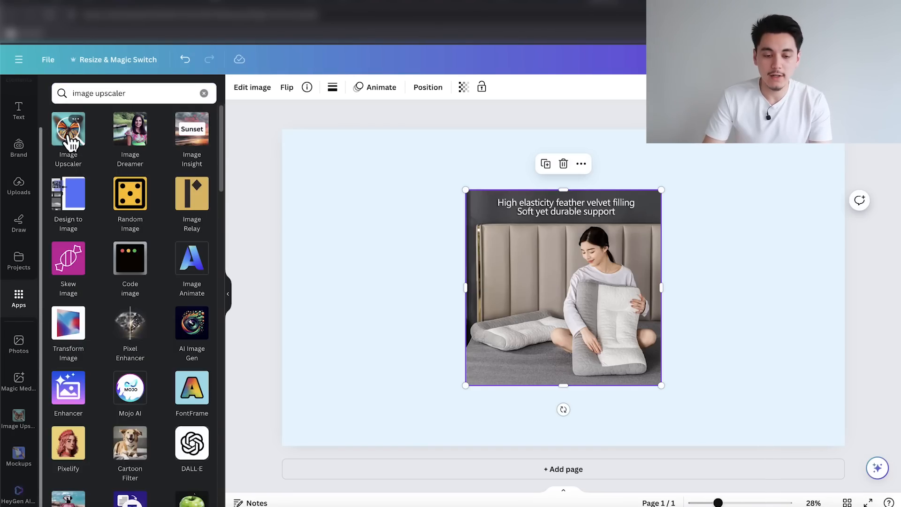
pyautogui.click(69, 136)
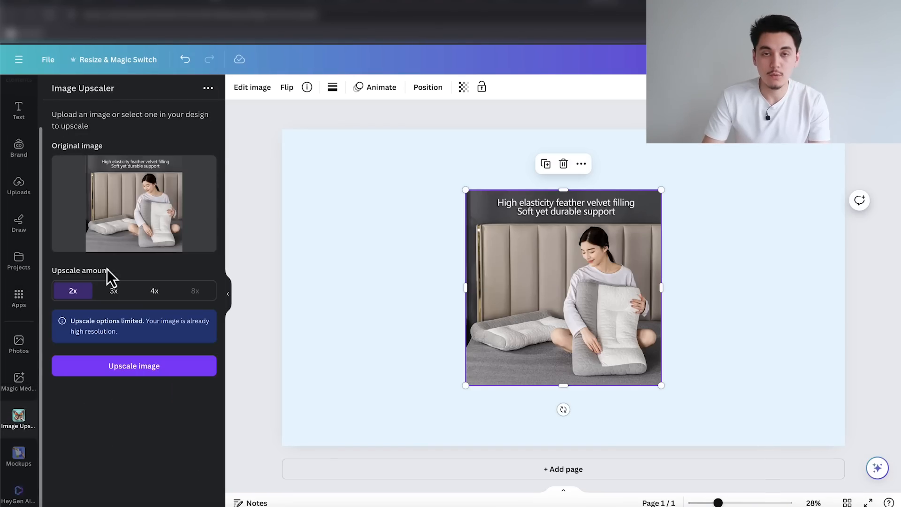
# - Upscale the pillow photo 4x and replace the original in the design with the enhanced image
pyautogui.click(158, 296)
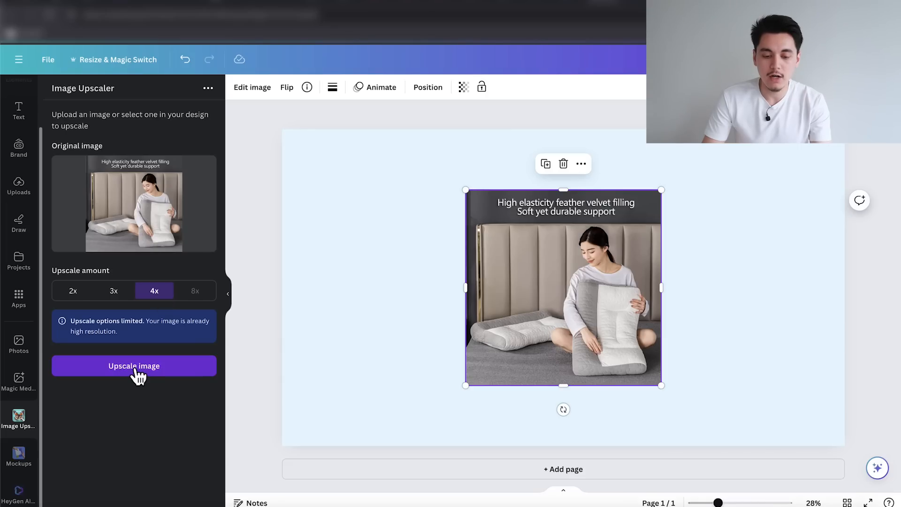
pyautogui.click(136, 369)
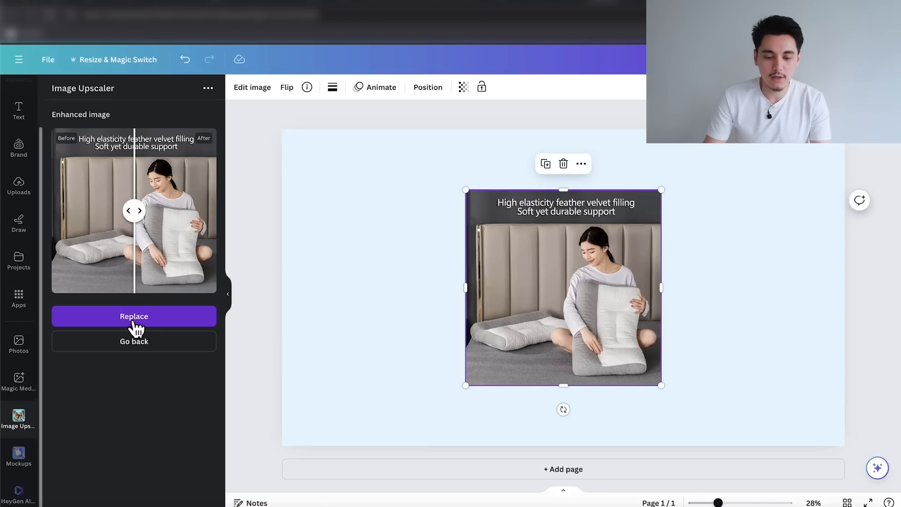
pyautogui.click(137, 323)
# - Enlarge the photo to the page's full height and remove its background
pyautogui.moveTo(465, 189); pyautogui.dragTo(403, 133)
pyautogui.moveTo(661, 385); pyautogui.dragTo(721, 445)
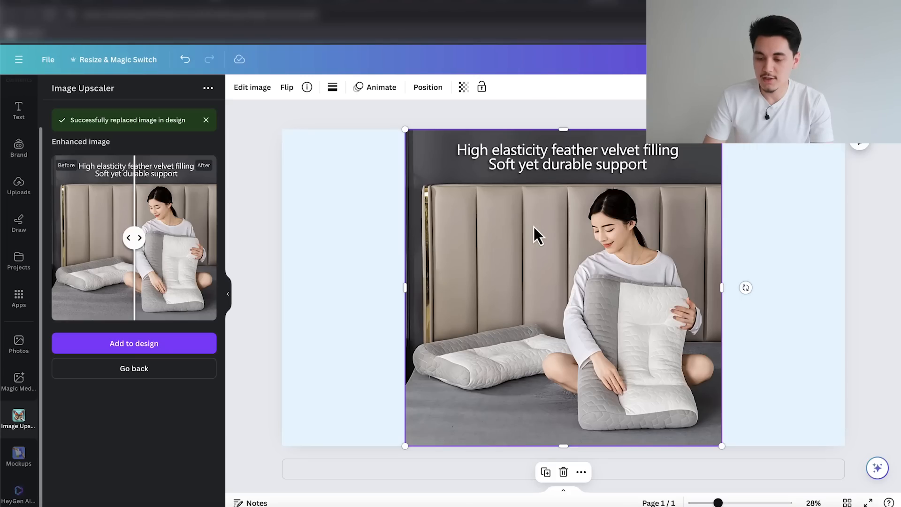
pyautogui.click(254, 90)
pyautogui.click(78, 180)
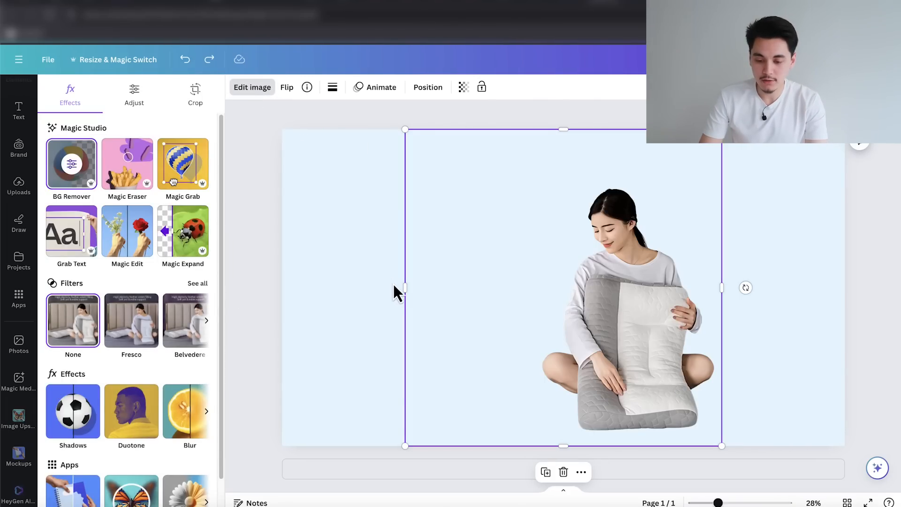
# - Crop the empty margins around the woman holding the pillow, then shrink the cutout and position it near the page's right edge
pyautogui.moveTo(405, 289); pyautogui.dragTo(525, 296)
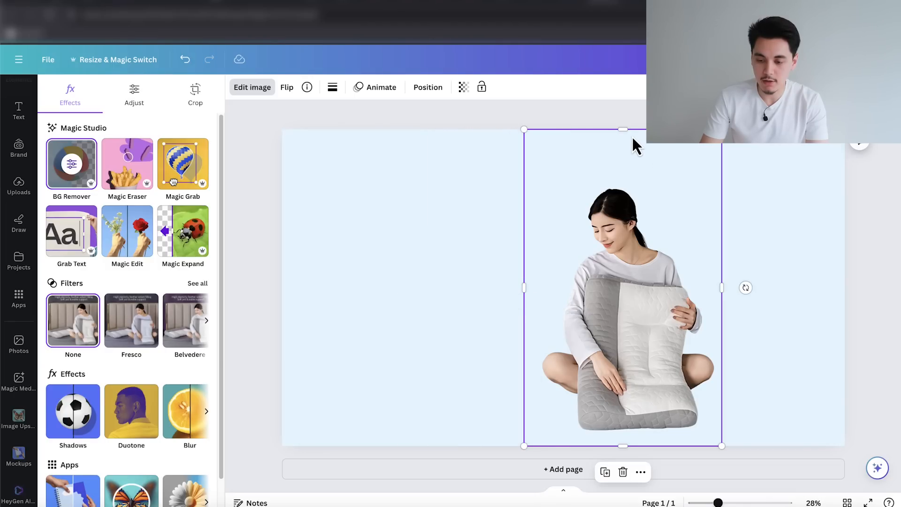
pyautogui.moveTo(623, 130); pyautogui.dragTo(623, 175)
pyautogui.moveTo(629, 306); pyautogui.dragTo(708, 275)
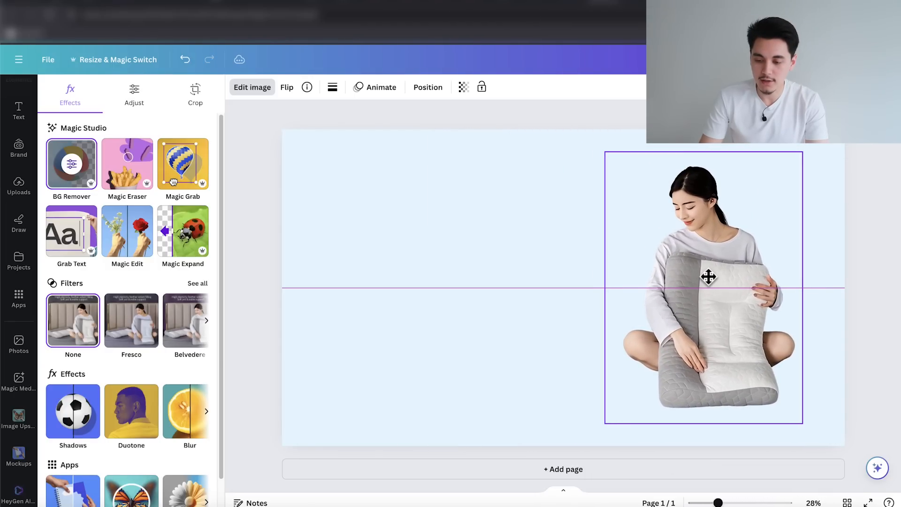
pyautogui.moveTo(801, 153); pyautogui.dragTo(774, 191)
pyautogui.moveTo(710, 266); pyautogui.dragTo(728, 256)
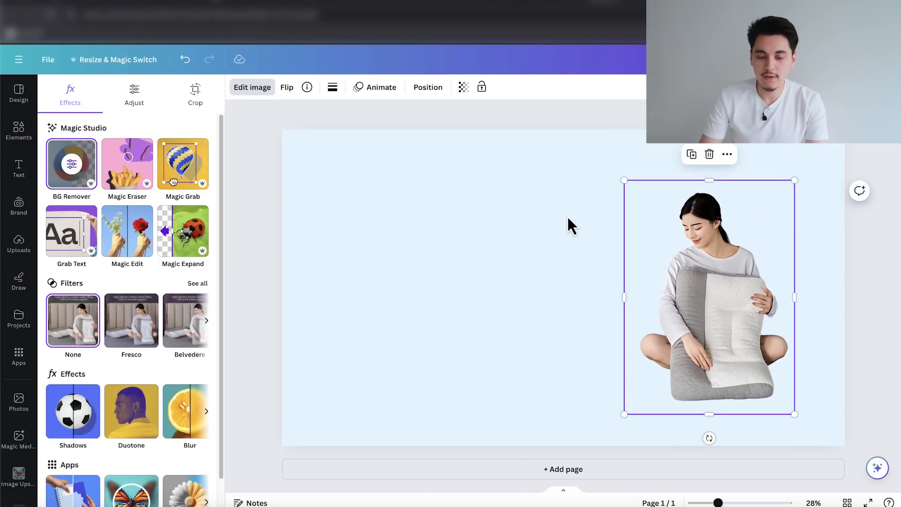
# - Search the elements for "highlight" and add the white half-circle burst of radiating lines to the page
pyautogui.click(20, 134)
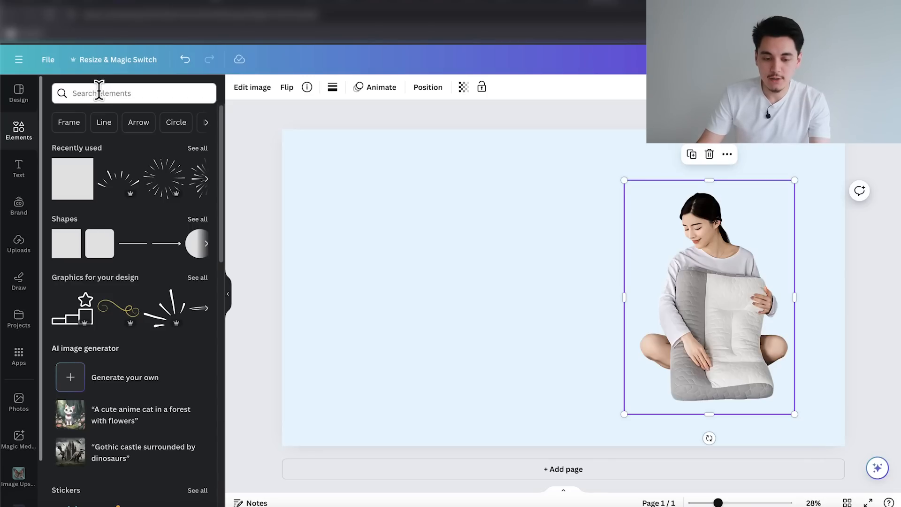
pyautogui.click(99, 93)
pyautogui.write('highlig')
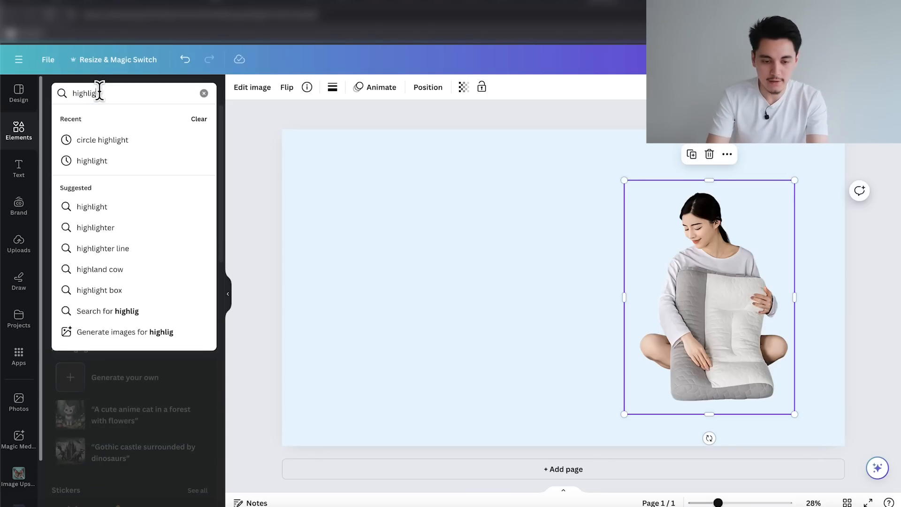
pyautogui.click(92, 207)
pyautogui.click(197, 174)
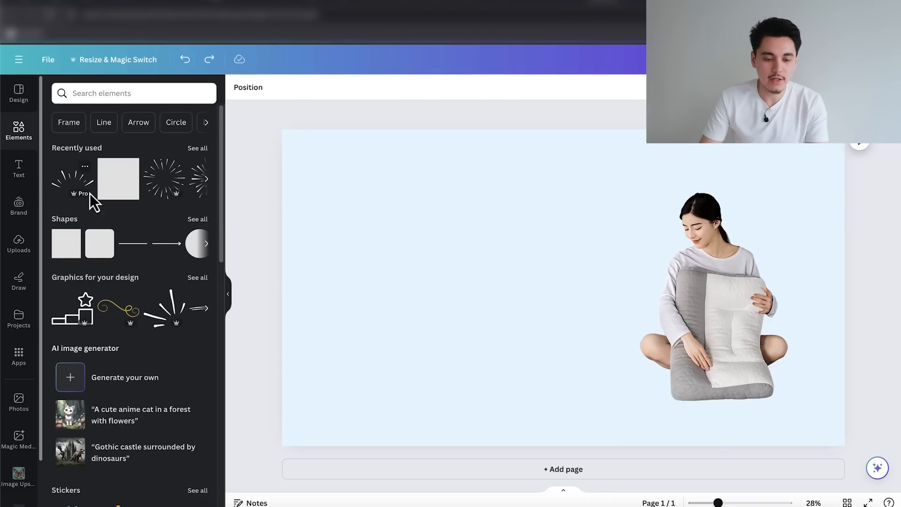
pyautogui.click(89, 193)
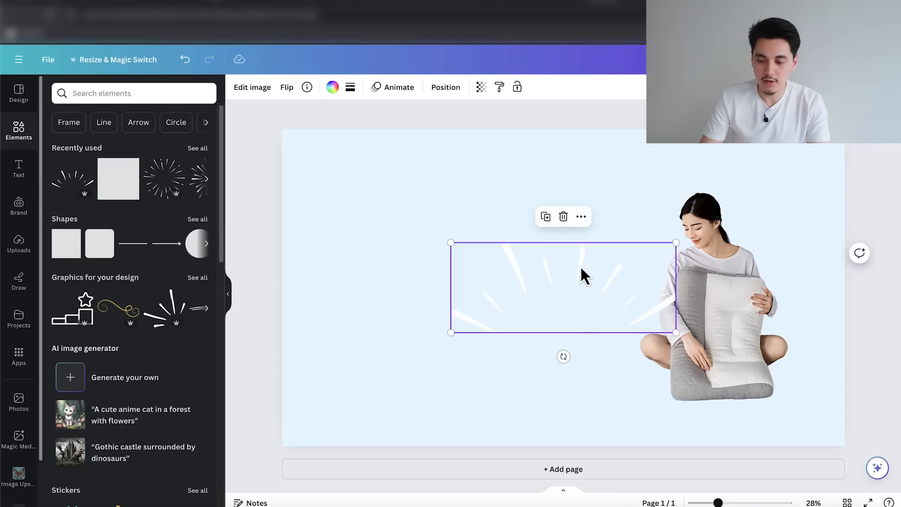
# - Position the radiating lines around the top of the woman's head, tilting them slightly counterclockwise and shrinking them to fit
pyautogui.moveTo(581, 272); pyautogui.dragTo(725, 170)
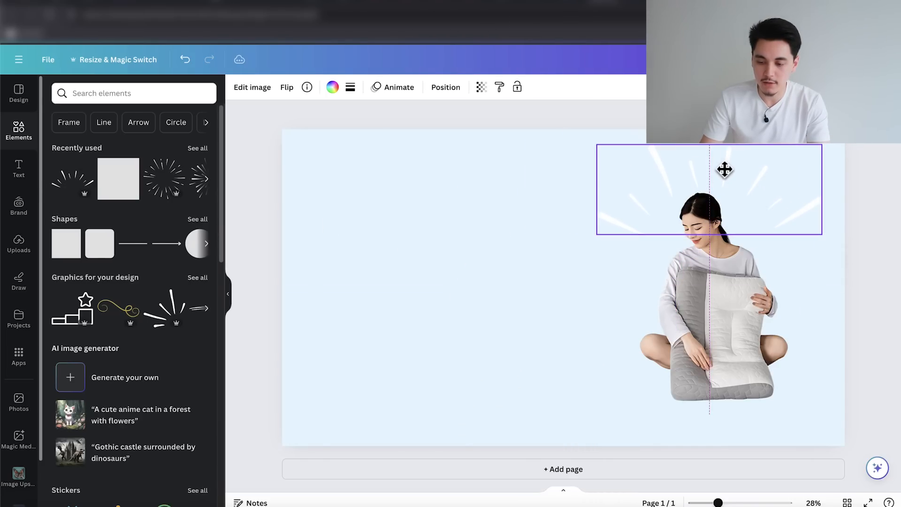
pyautogui.moveTo(709, 249); pyautogui.dragTo(748, 248)
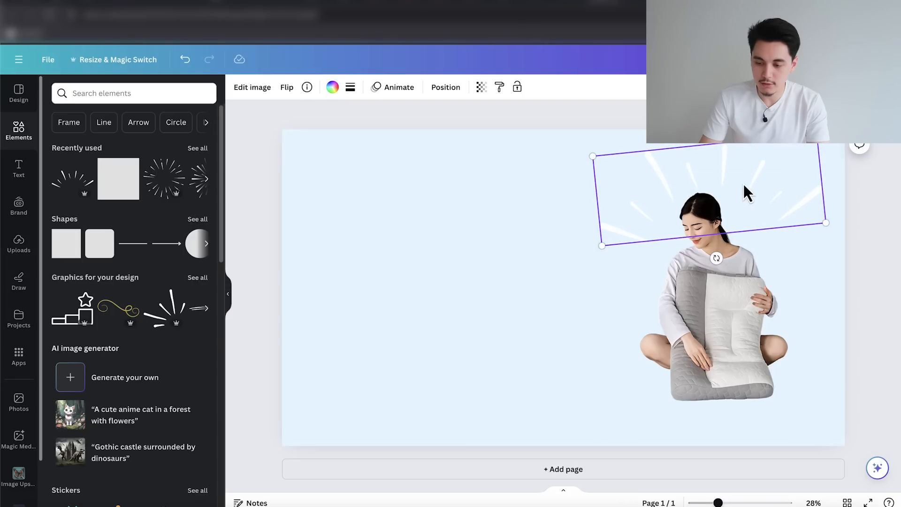
pyautogui.moveTo(819, 225); pyautogui.dragTo(787, 218)
pyautogui.moveTo(719, 187); pyautogui.dragTo(738, 185)
pyautogui.click(712, 299)
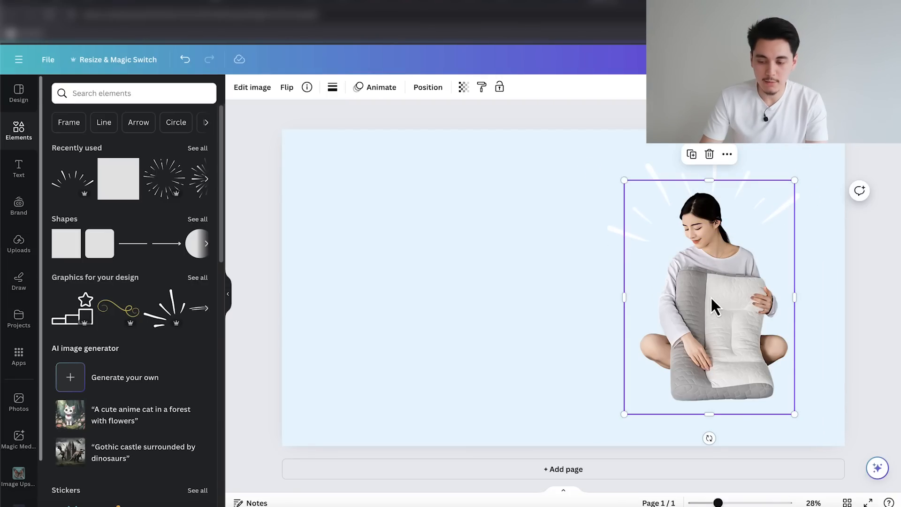
# - Apply a Drop shadow to the cutout of the woman holding the pillow and nudge it back under the radiating lines
pyautogui.click(251, 89)
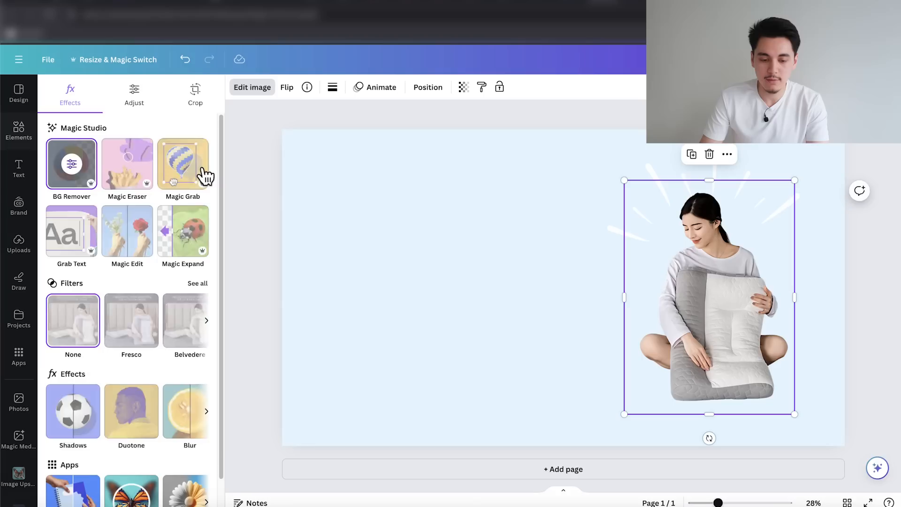
pyautogui.click(76, 415)
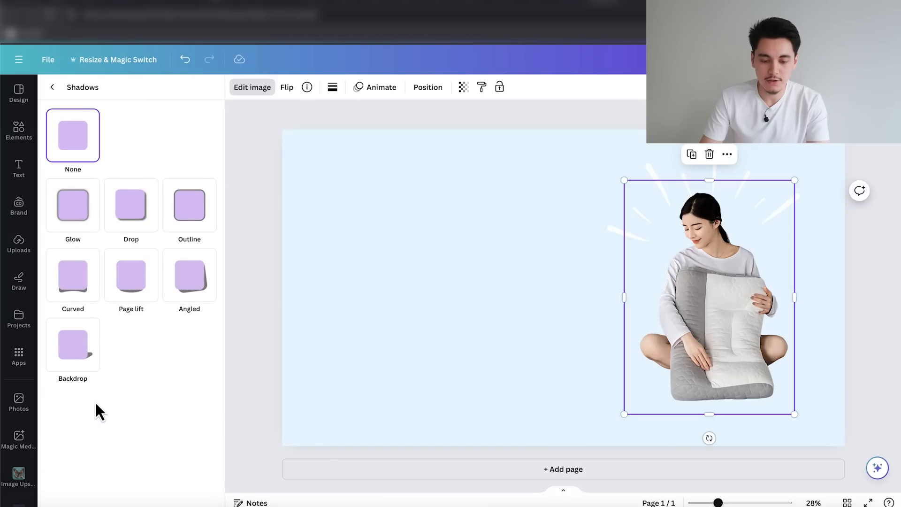
pyautogui.click(135, 217)
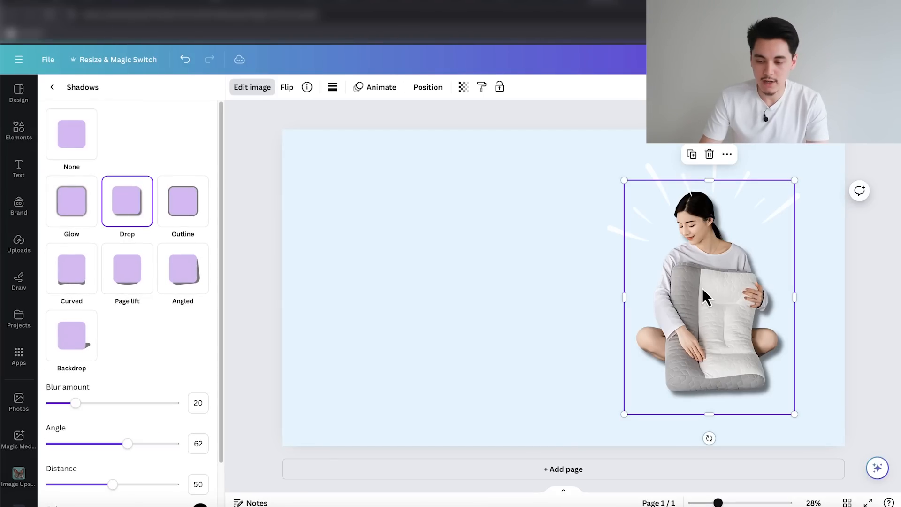
pyautogui.moveTo(702, 286); pyautogui.dragTo(707, 291)
pyautogui.click(869, 267)
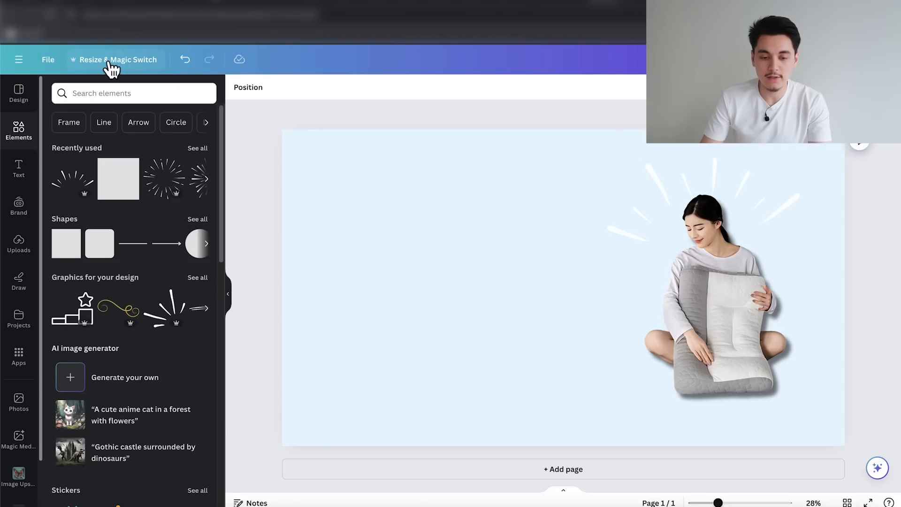
# - Choose a custom resize of 2160 × 3840 px as the only selected size for the banner design
pyautogui.click(107, 64)
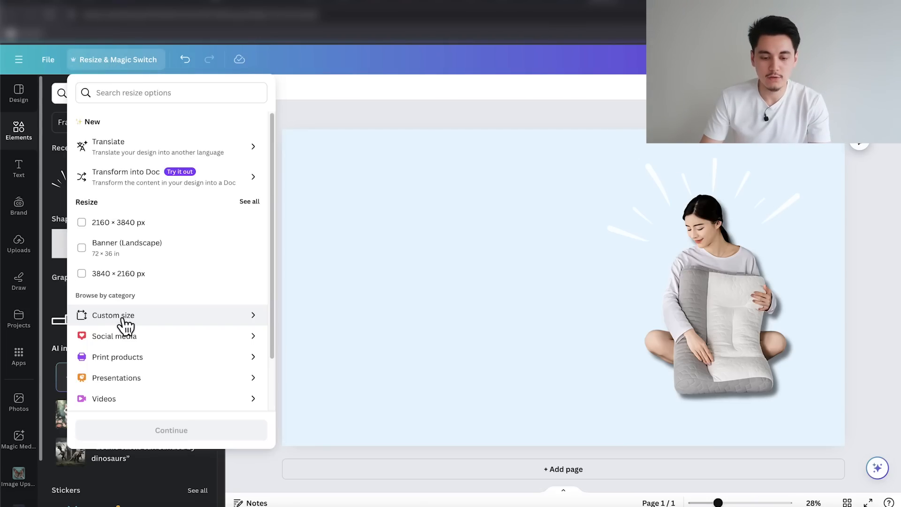
pyautogui.click(122, 320)
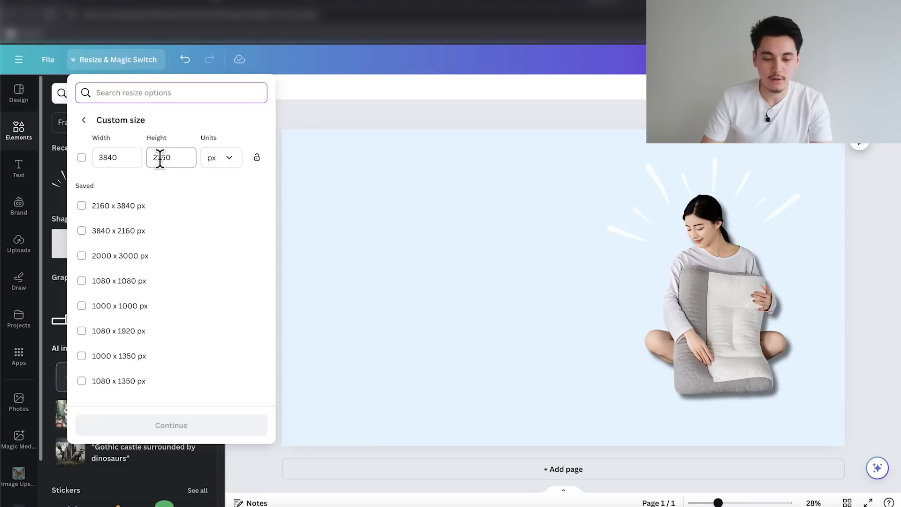
pyautogui.click(105, 160)
pyautogui.press('super+c')
pyautogui.click(158, 156)
pyautogui.press('super+v')
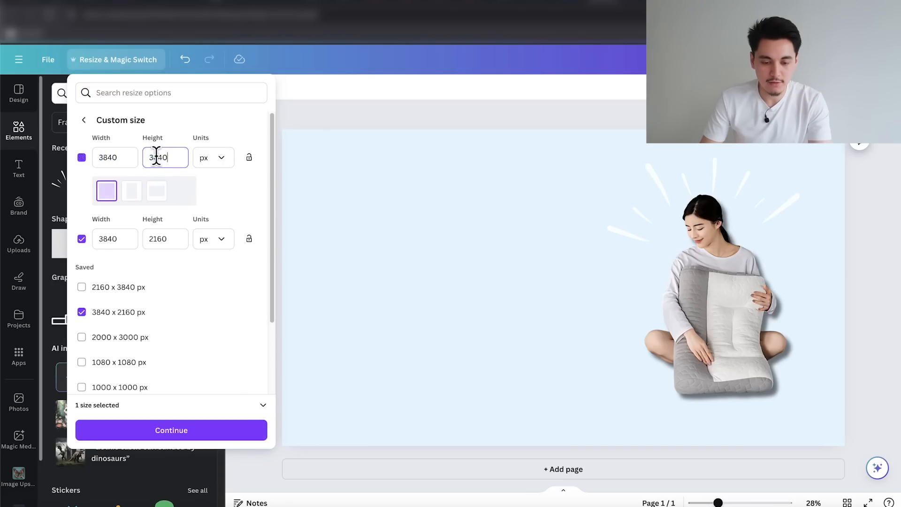
pyautogui.click(108, 159)
pyautogui.write('2160')
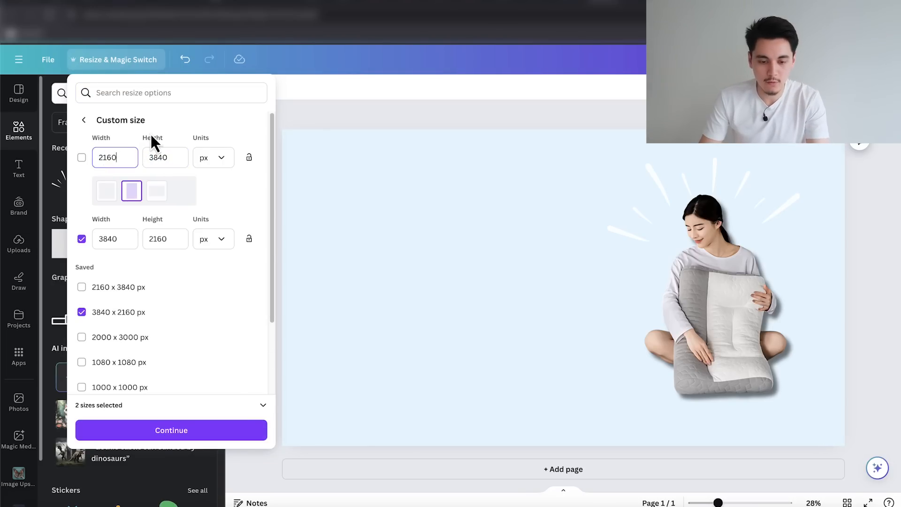
pyautogui.click(82, 158)
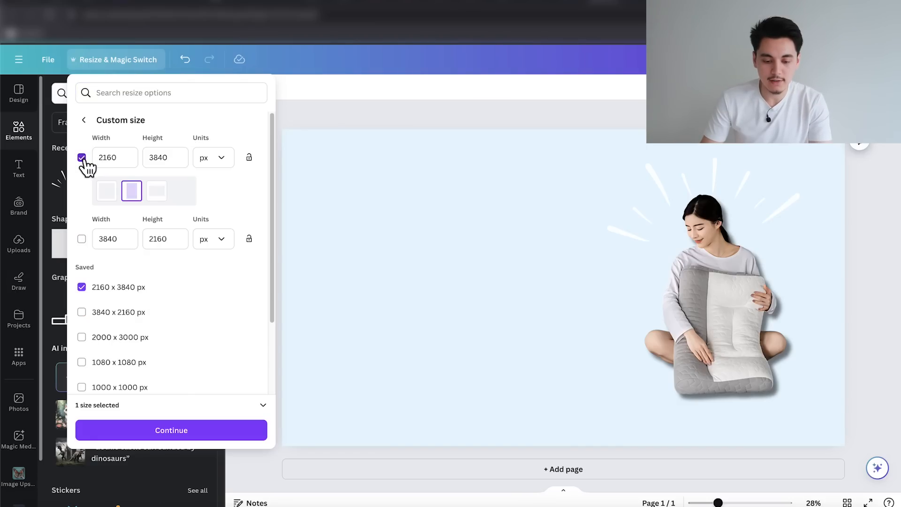
# - Create and open the resized copy of the design, and move the woman and radiating lines together lower toward the page's horizontal center
pyautogui.click(170, 426)
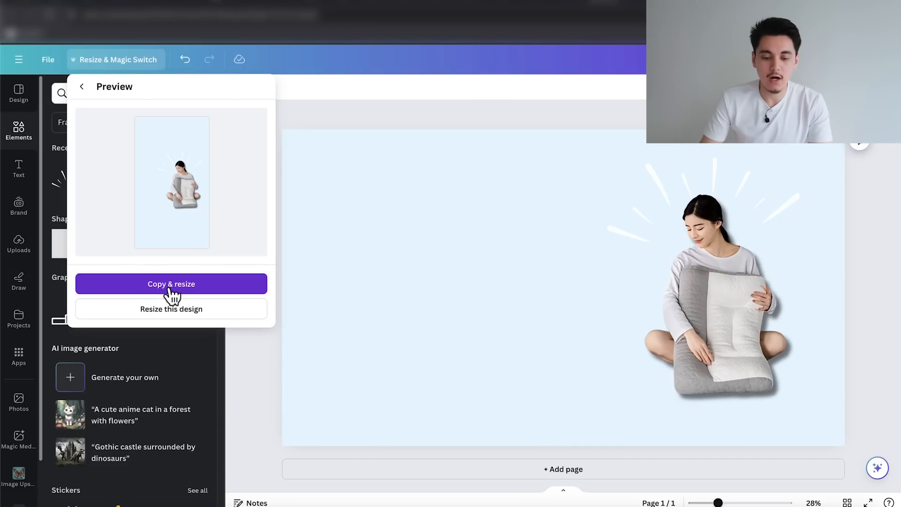
pyautogui.click(173, 292)
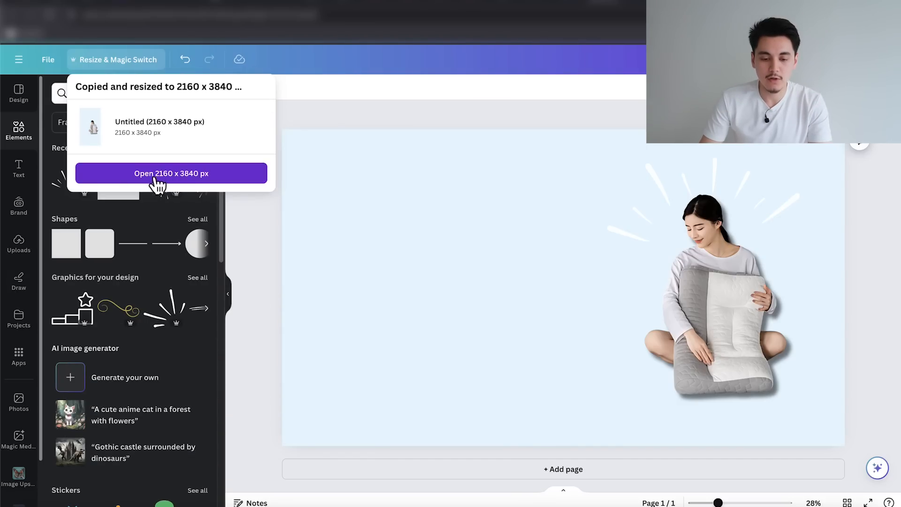
pyautogui.click(156, 178)
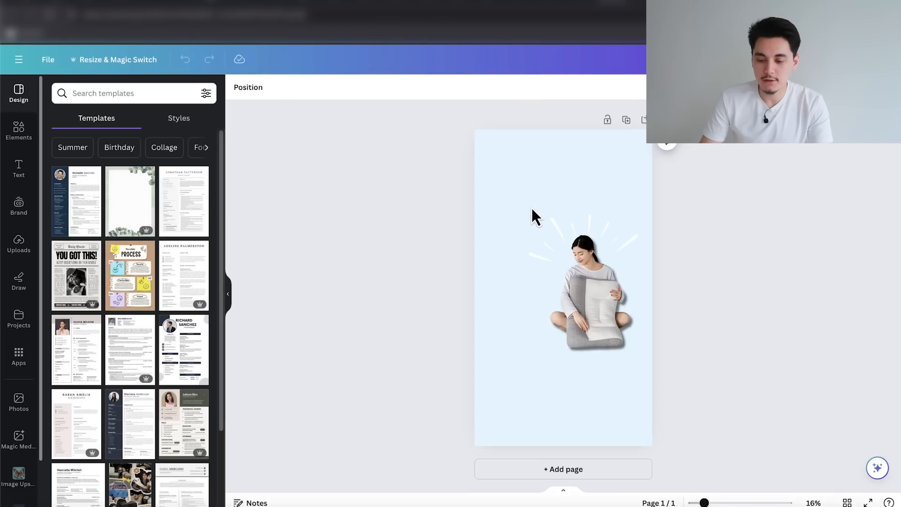
pyautogui.moveTo(531, 207); pyautogui.dragTo(600, 331)
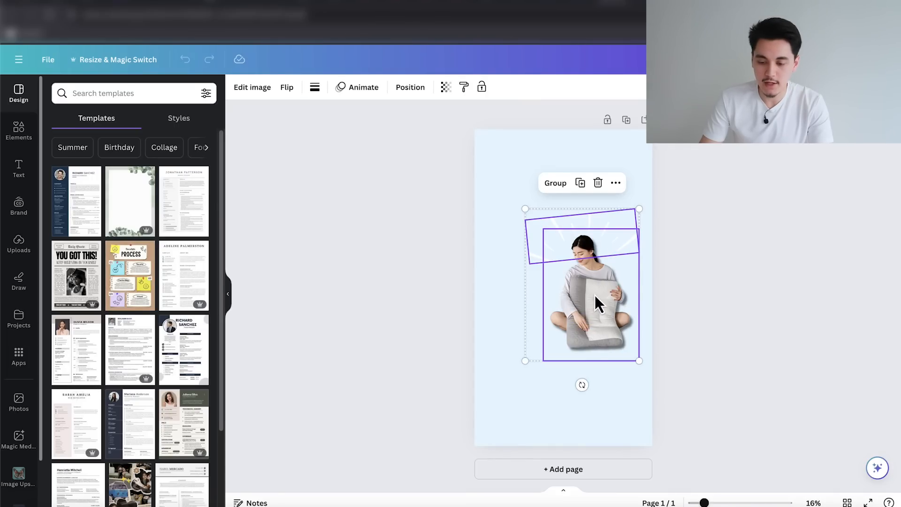
pyautogui.moveTo(595, 295); pyautogui.dragTo(569, 332)
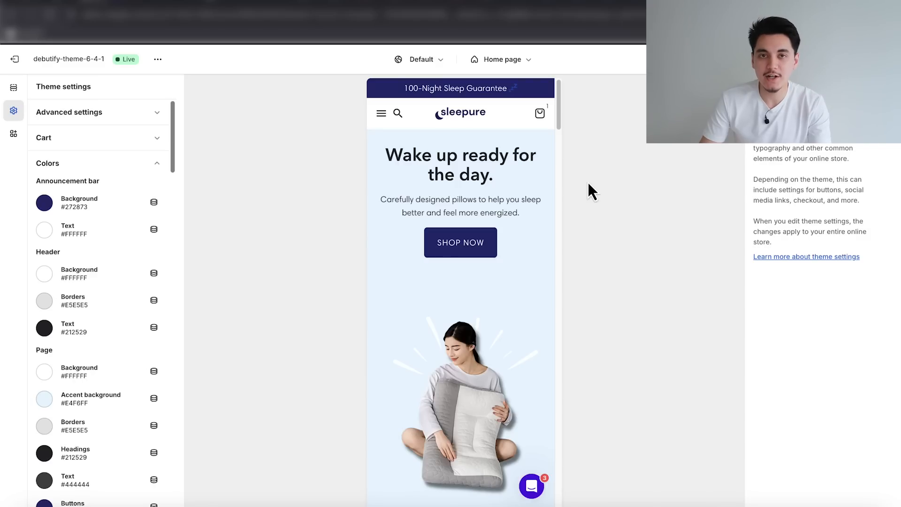
# - Examine the mobile hero banner in the Shopify theme preview and the pillow benefits section on the store's home page
pyautogui.scroll(-3, 488, 139)
pyautogui.scroll(3, 404, 157)
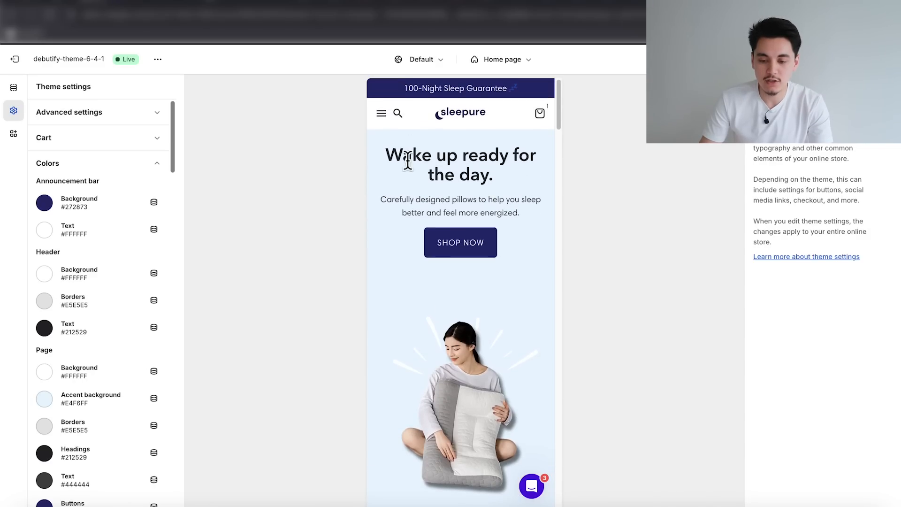
pyautogui.scroll(-2, 448, 243)
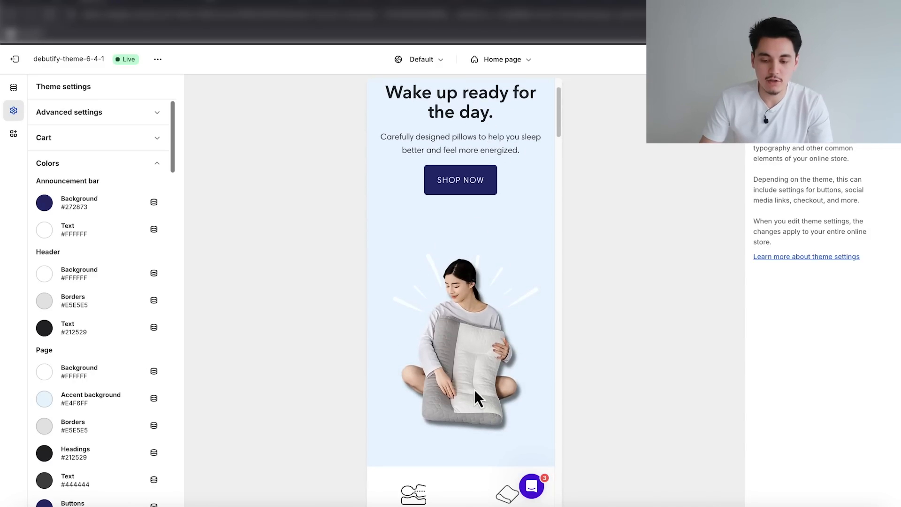
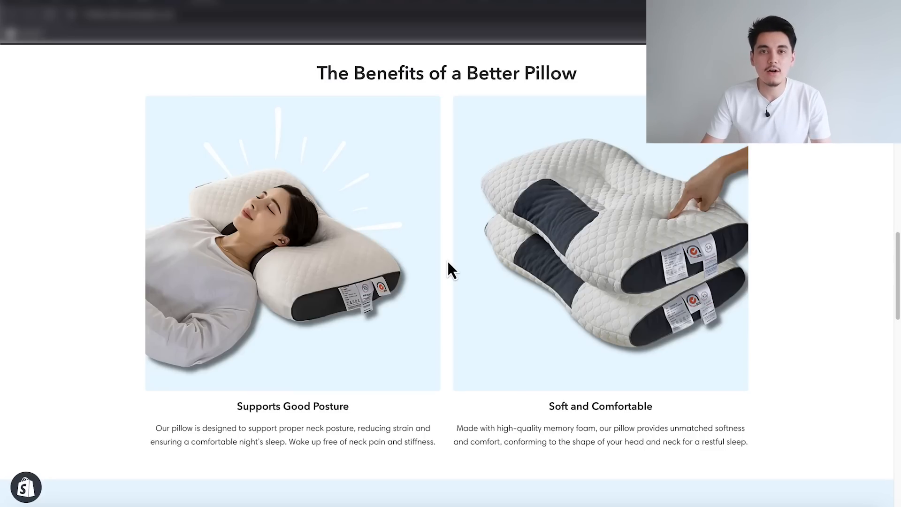
pyautogui.scroll(20, 448, 269)
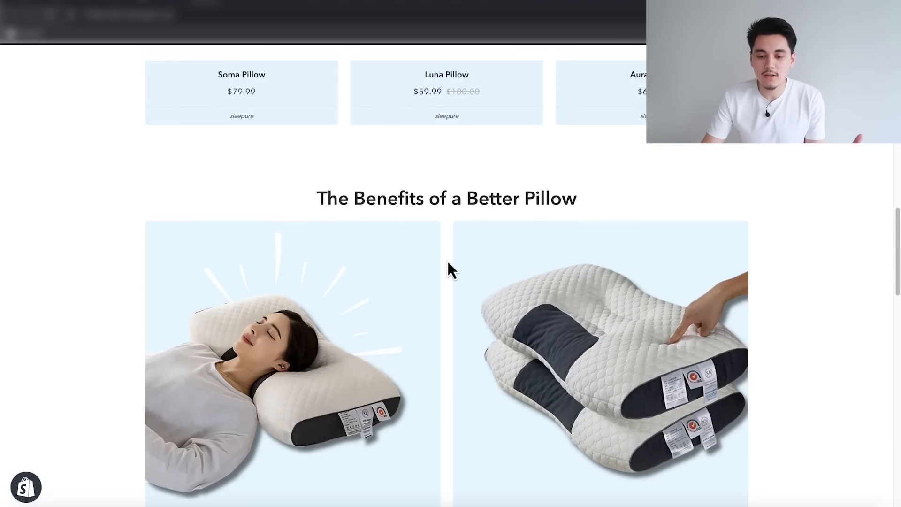
pyautogui.scroll(-15, 450, 267)
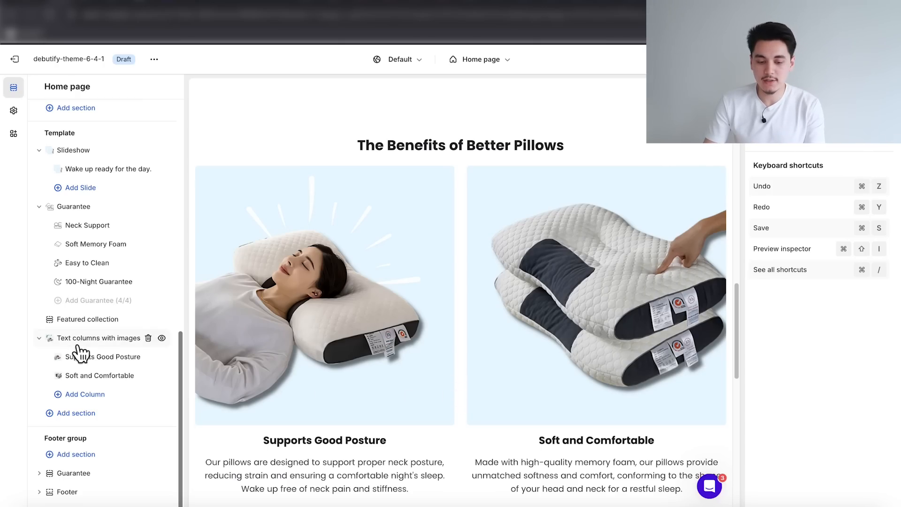
pyautogui.scroll(-1, 447, 300)
pyautogui.scroll(1, 497, 258)
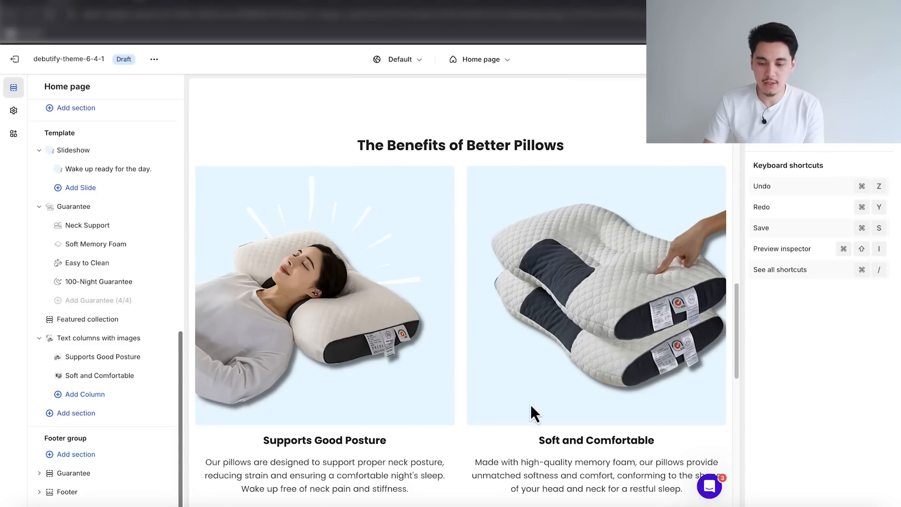
pyautogui.scroll(-2, 463, 375)
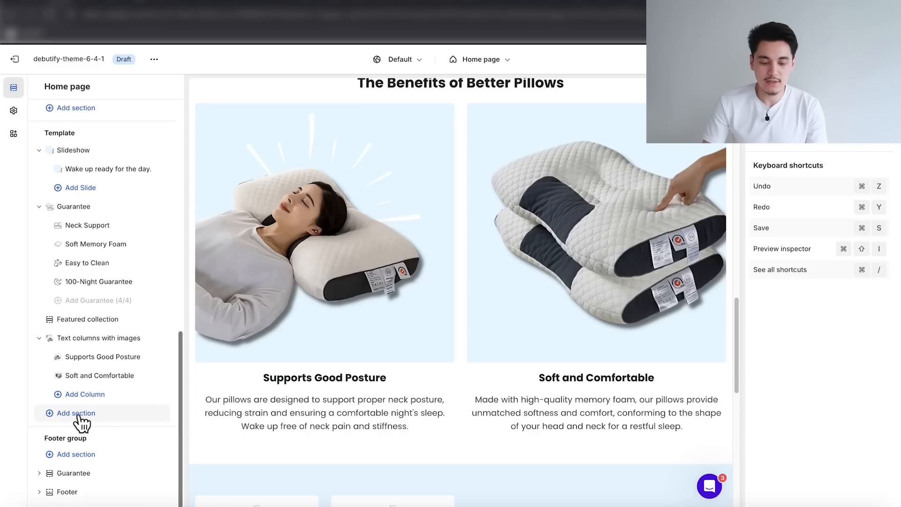
# - Add a Testimonials section below the text columns with images and set its section style to Accent background
pyautogui.click(75, 415)
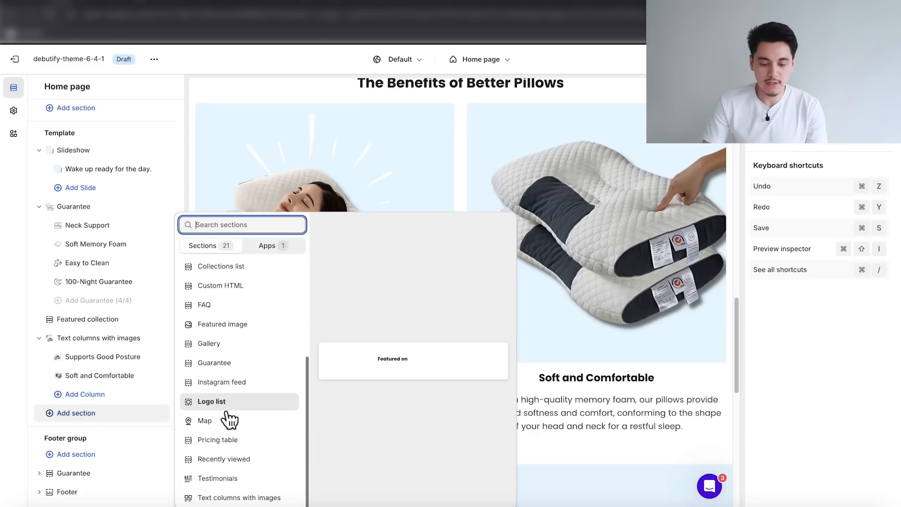
pyautogui.click(224, 482)
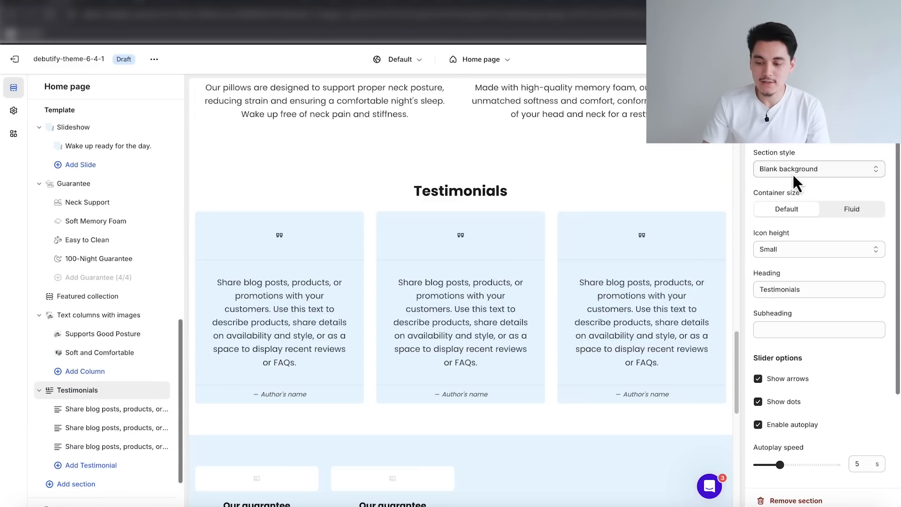
pyautogui.click(801, 170)
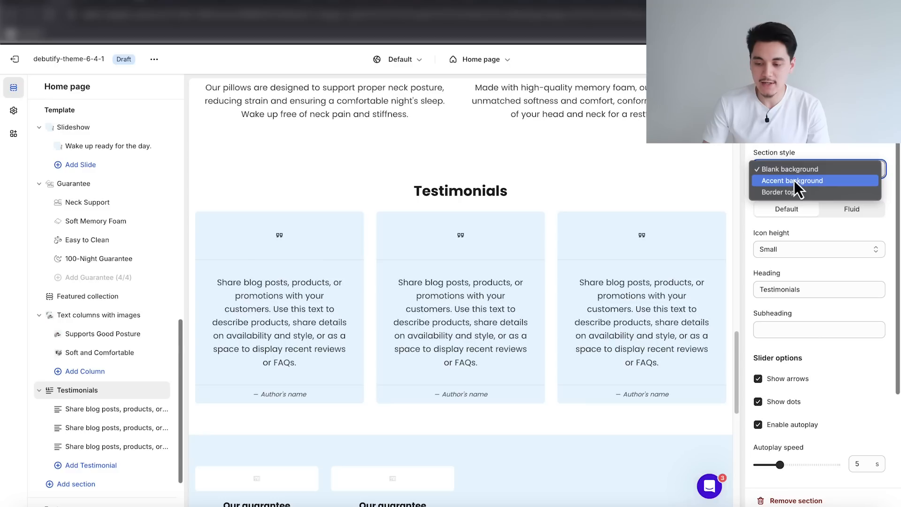
pyautogui.click(794, 181)
# - Replace the first testimonial's placeholder text with the Testimonial 1 quote from ChatGPT, beginning "These pillows have completely changed my sleep quality"
pyautogui.click(94, 410)
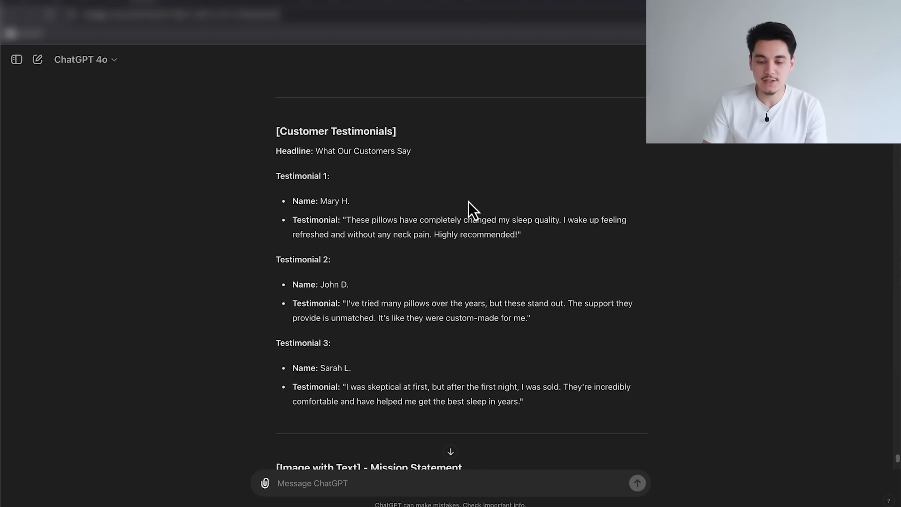
pyautogui.moveTo(530, 238); pyautogui.dragTo(343, 220)
pyautogui.hotkey('ctrl', 'c')
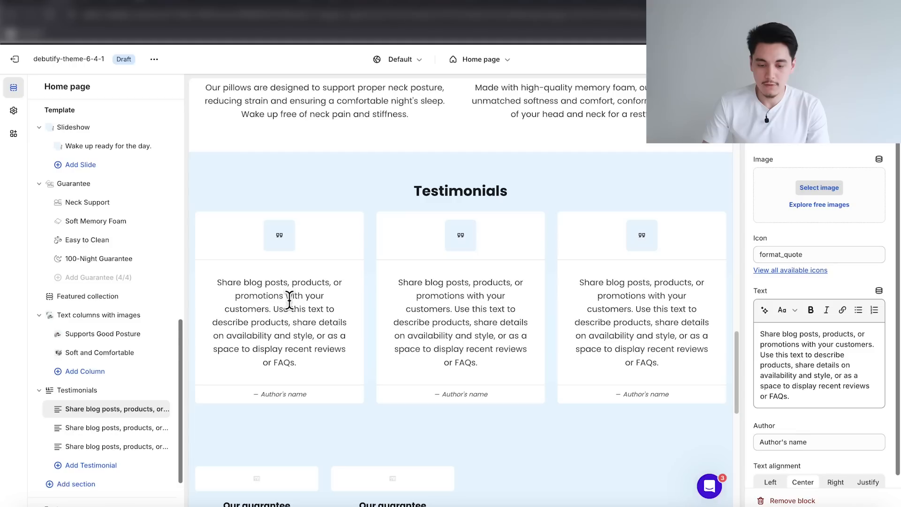
pyautogui.tripleClick(829, 374)
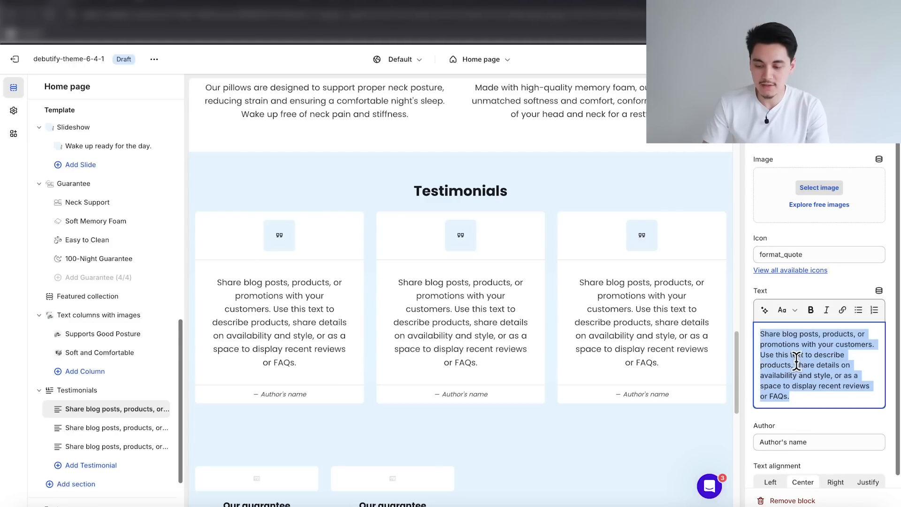
pyautogui.hotkey('ctrl', 'v')
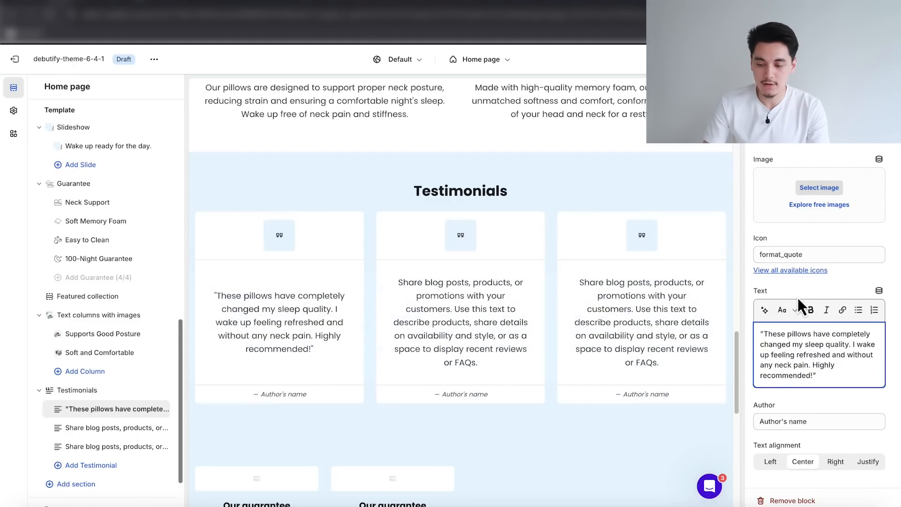
# - Copy the Testimonial 1 customer name from ChatGPT into the first testimonial's author field
pyautogui.click(371, 209)
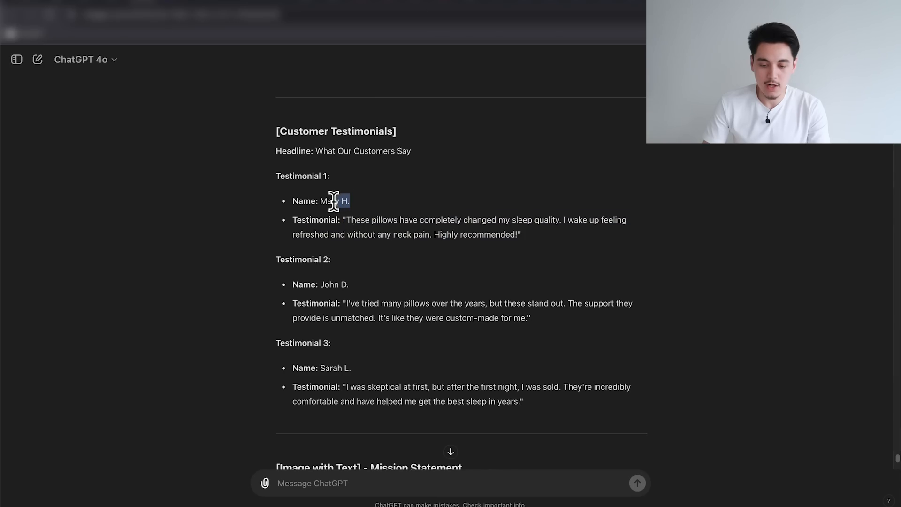
pyautogui.moveTo(333, 200); pyautogui.dragTo(322, 201)
pyautogui.hotkey('ctrl', 'c')
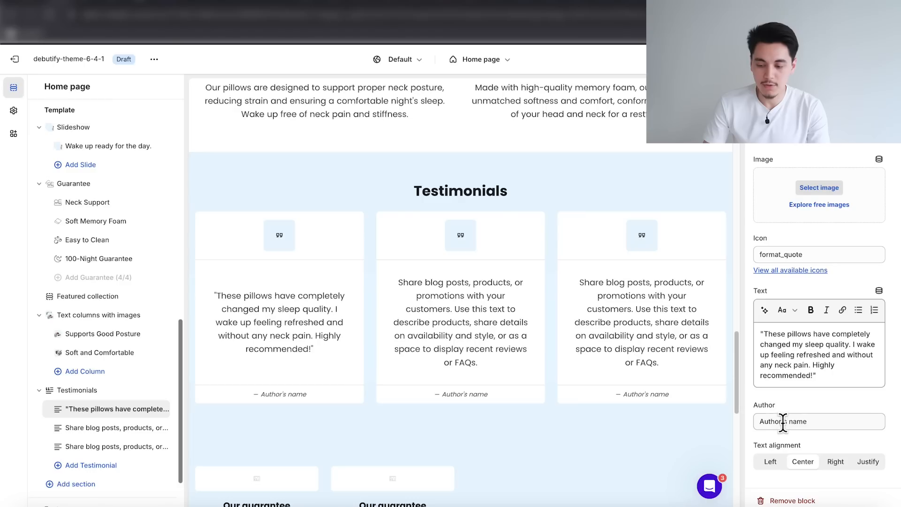
pyautogui.tripleClick(783, 421)
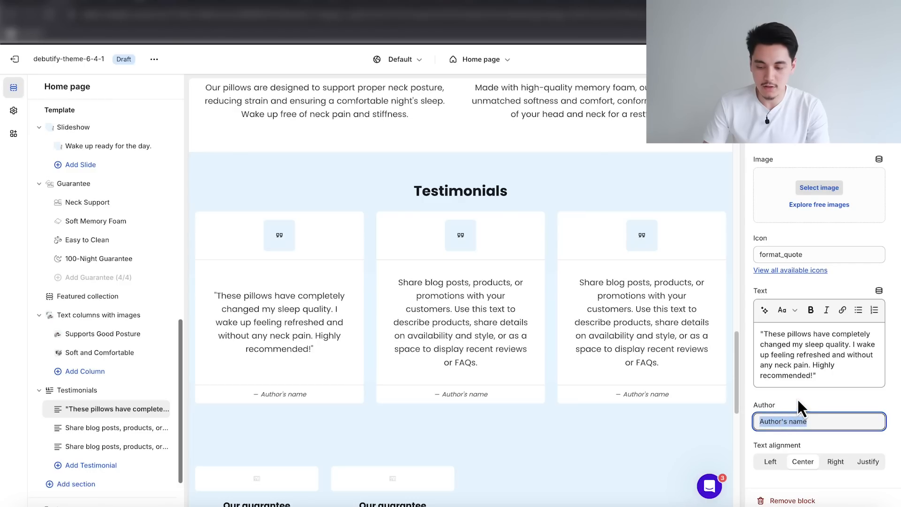
pyautogui.hotkey('ctrl', 'v')
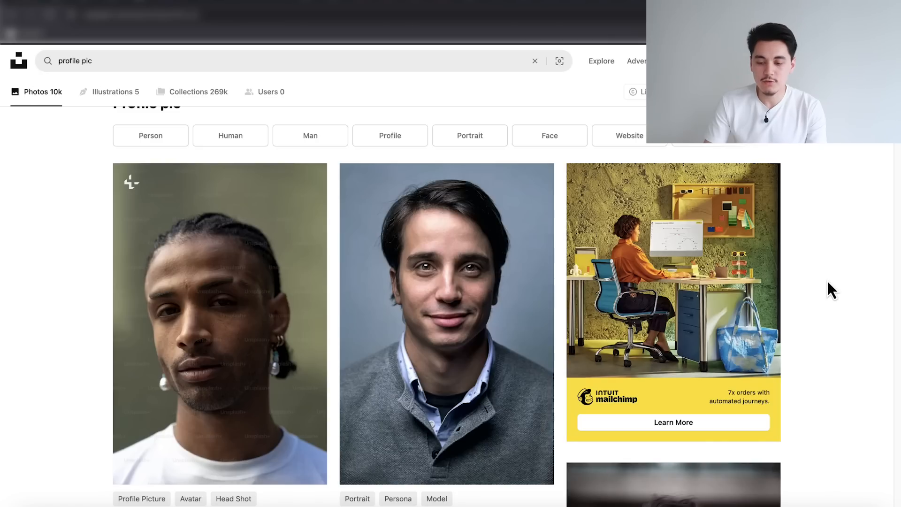
# - Browse the Unsplash "profile pic" results and capture a screenshot of the smiling woman in black, framing her head and shoulders
pyautogui.scroll(-6, 826, 286)
pyautogui.scroll(-15, 824, 279)
pyautogui.scroll(-10, 825, 275)
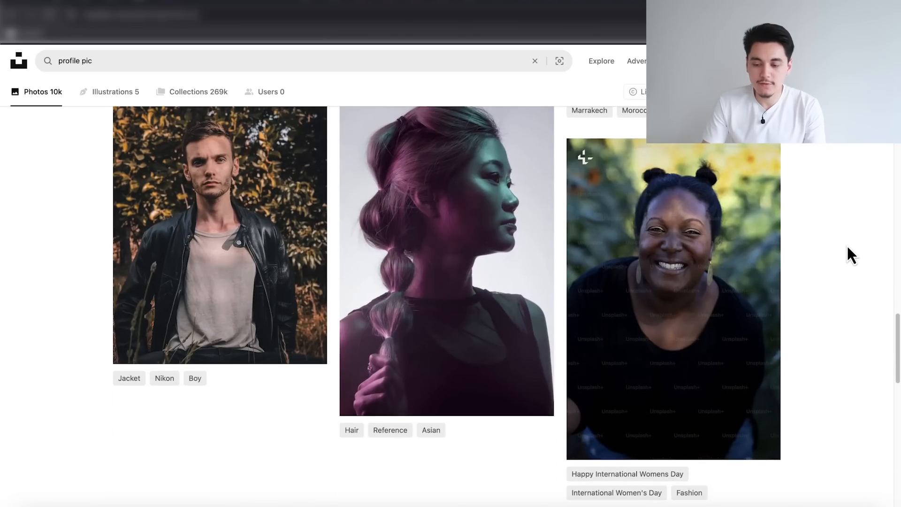
pyautogui.press('super+shift+4')
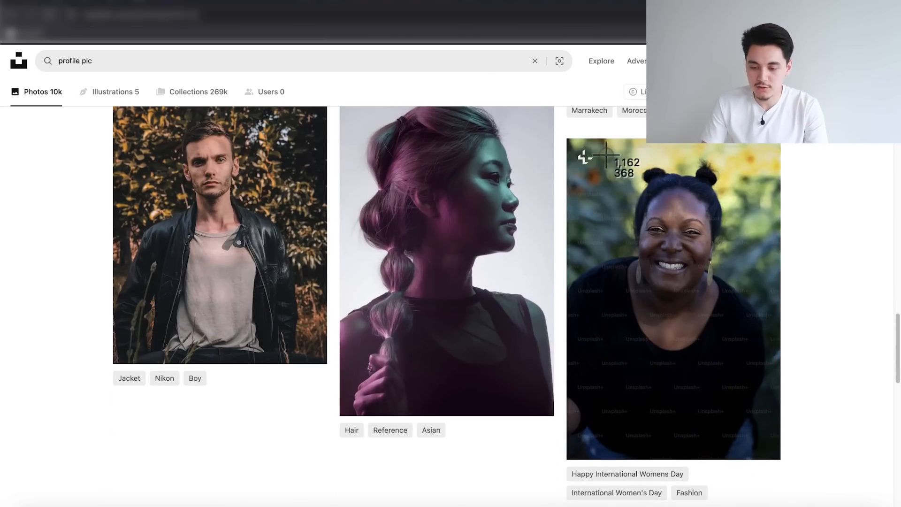
pyautogui.moveTo(604, 149); pyautogui.dragTo(753, 316)
pyautogui.moveTo(752, 317); pyautogui.dragTo(753, 317)
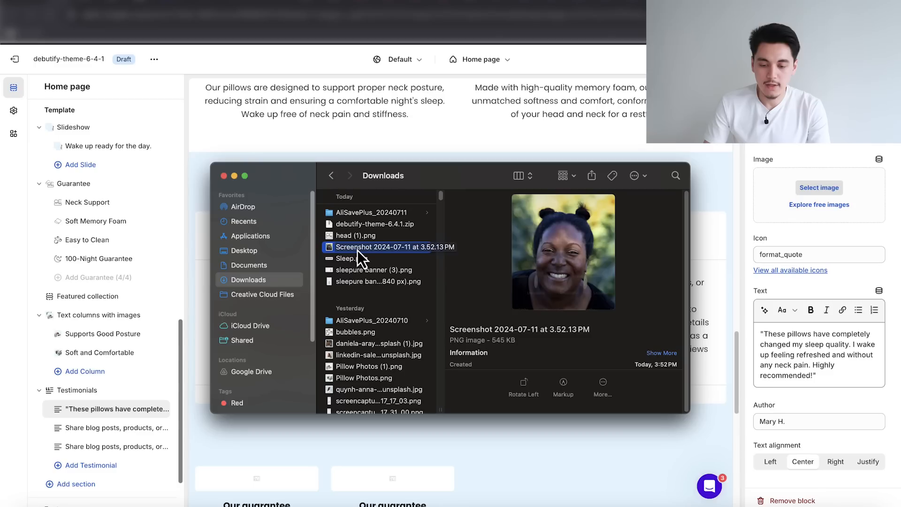
# - Use the captured profile screenshot as the first testimonial's image and set the Testimonials section heading to "What Our Customers Say" from ChatGPT
pyautogui.moveTo(357, 250); pyautogui.dragTo(792, 195)
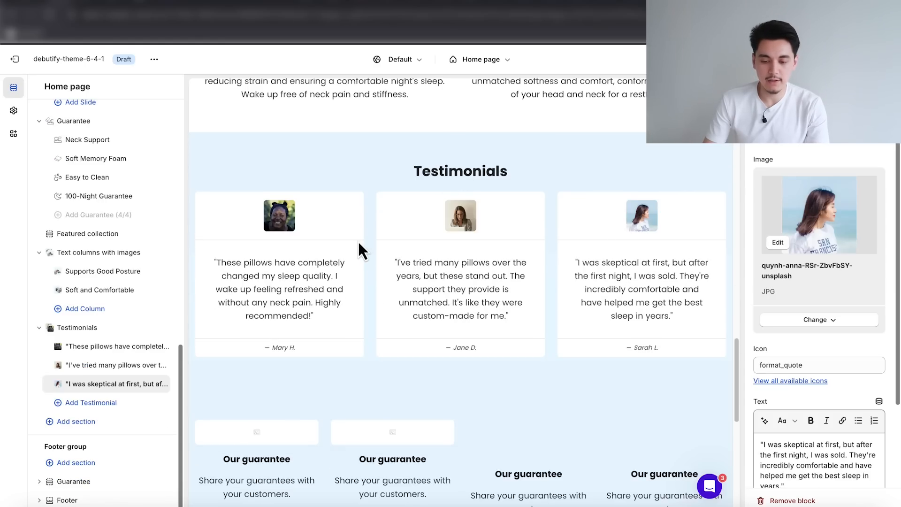
pyautogui.click(77, 328)
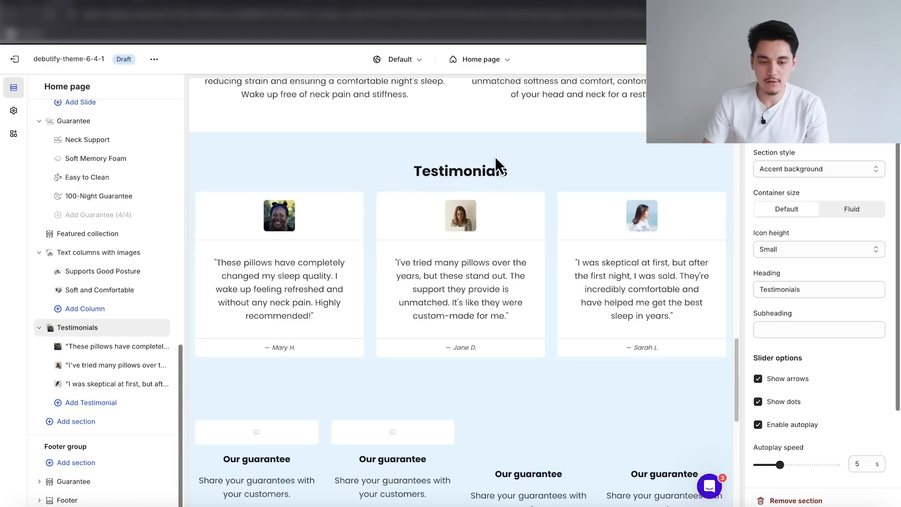
pyautogui.hotkey('ctrl', 'Tab')
pyautogui.moveTo(412, 151); pyautogui.dragTo(319, 151)
pyautogui.hotkey('ctrl', 'c')
pyautogui.hotkey('ctrl', 'shift', 'Tab')
pyautogui.hotkey('ctrl', 'a')
pyautogui.hotkey('ctrl', 'v')
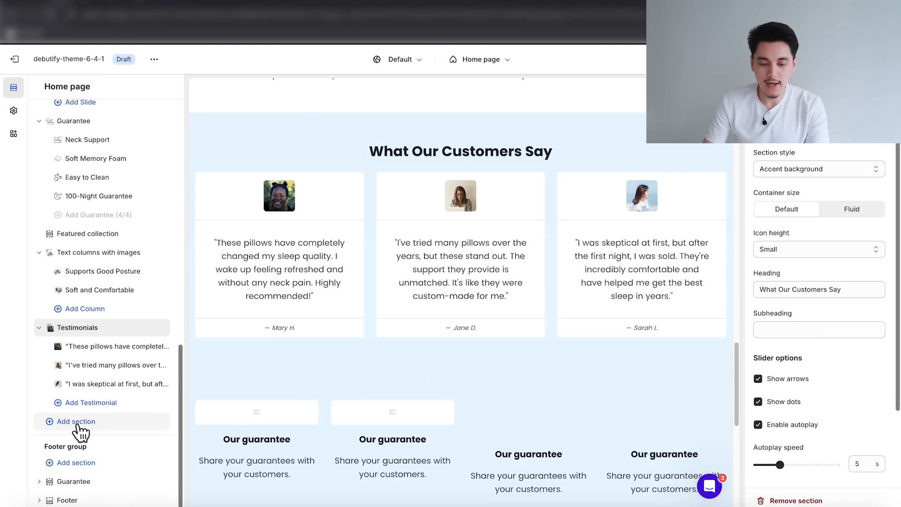
# - Add an Image with text section below the testimonials and set its heading to "Our Mission", copied from the ChatGPT outline
pyautogui.click(77, 422)
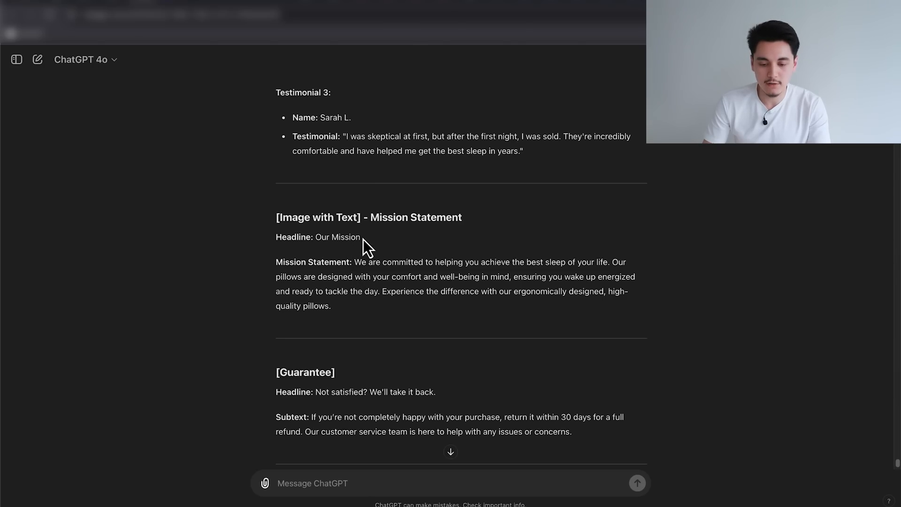
pyautogui.moveTo(361, 237); pyautogui.dragTo(316, 237)
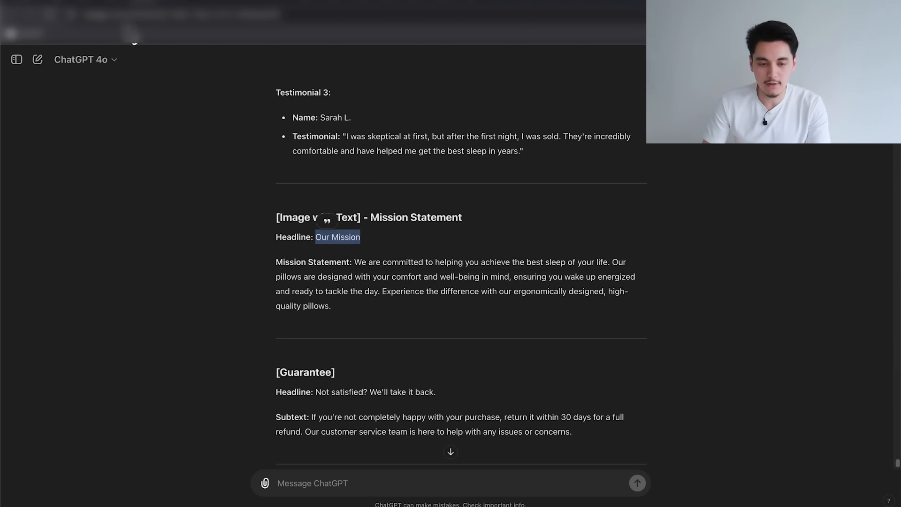
pyautogui.click(133, 3)
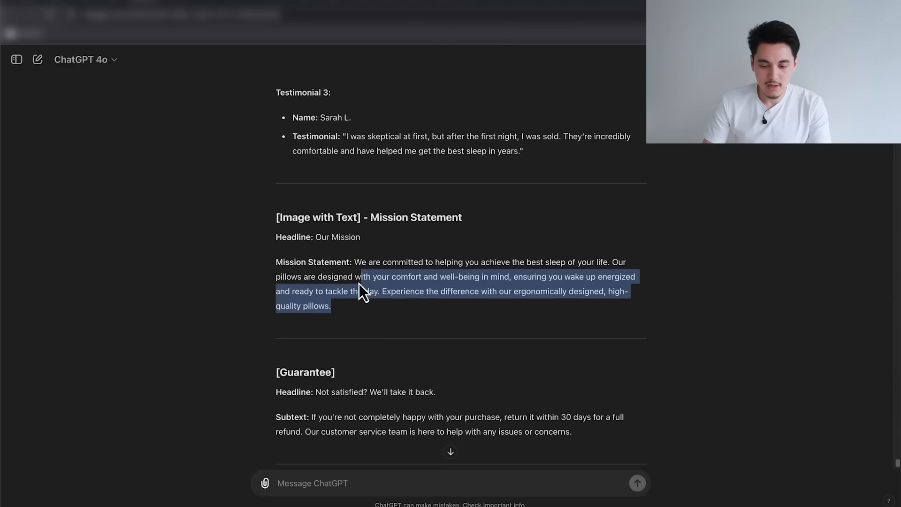
# - Replace the Image with text placeholder with ChatGPT's mission statement, splitting it into three paragraphs at "Our pillows" and "Experience the difference"
pyautogui.moveTo(359, 283); pyautogui.dragTo(353, 261)
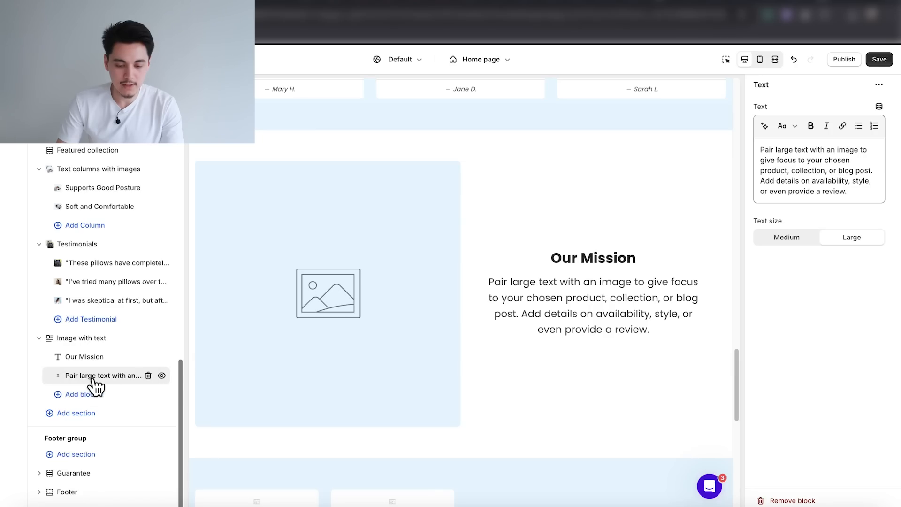
pyautogui.tripleClick(797, 161)
pyautogui.hotkey('ctrl', 'v')
pyautogui.click(774, 170)
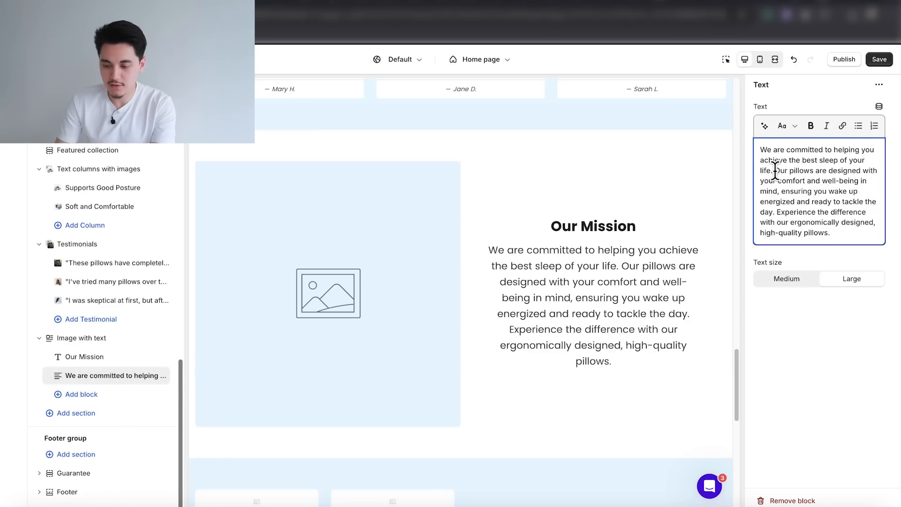
pyautogui.press('Return')
pyautogui.click(775, 230)
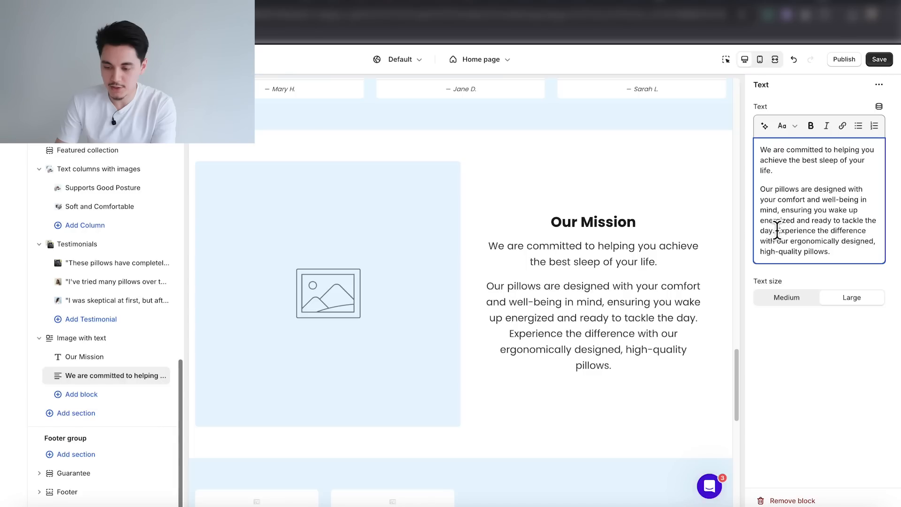
pyautogui.press('Return')
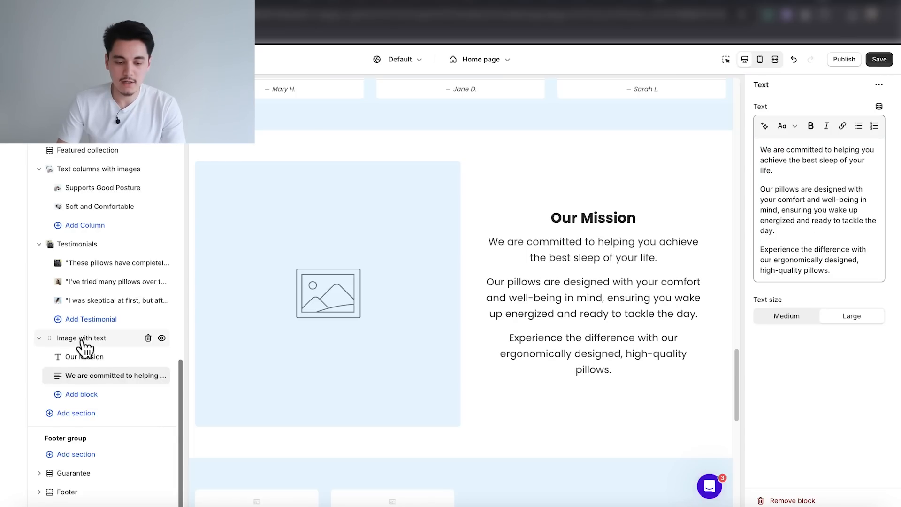
# - Align the Image with text section's text to the left and choose Untitled_design_2 as its image
pyautogui.click(83, 347)
pyautogui.scroll(-1, 799, 385)
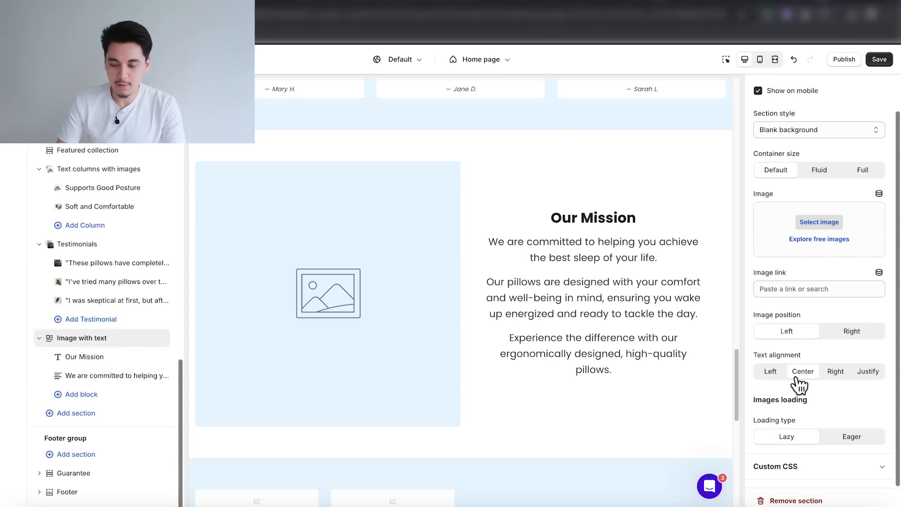
pyautogui.click(771, 372)
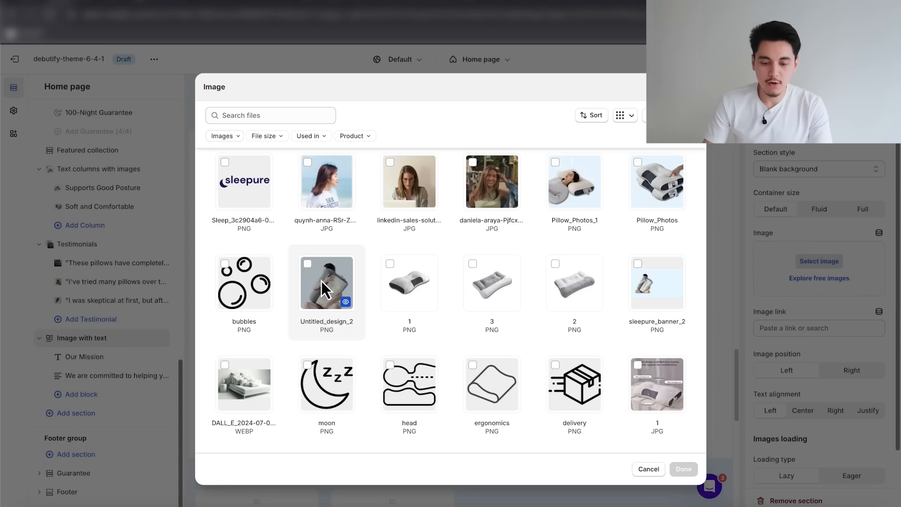
pyautogui.click(324, 289)
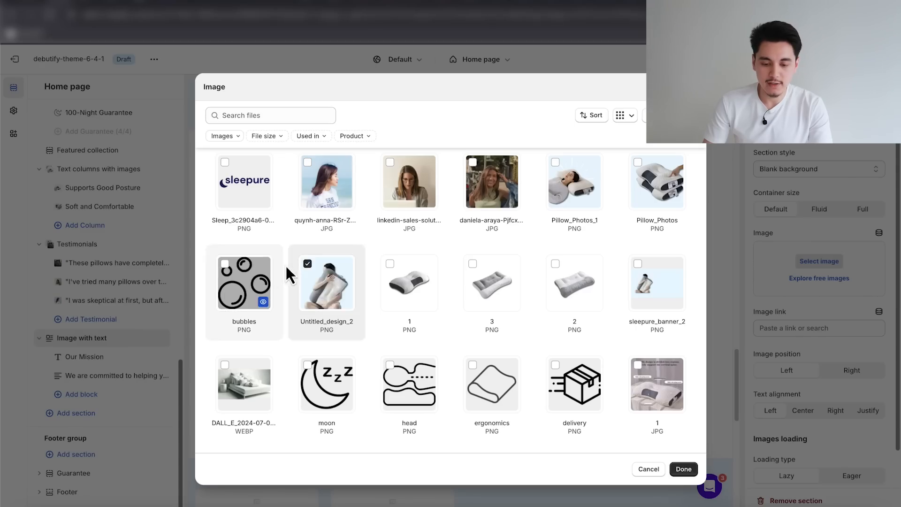
pyautogui.click(684, 469)
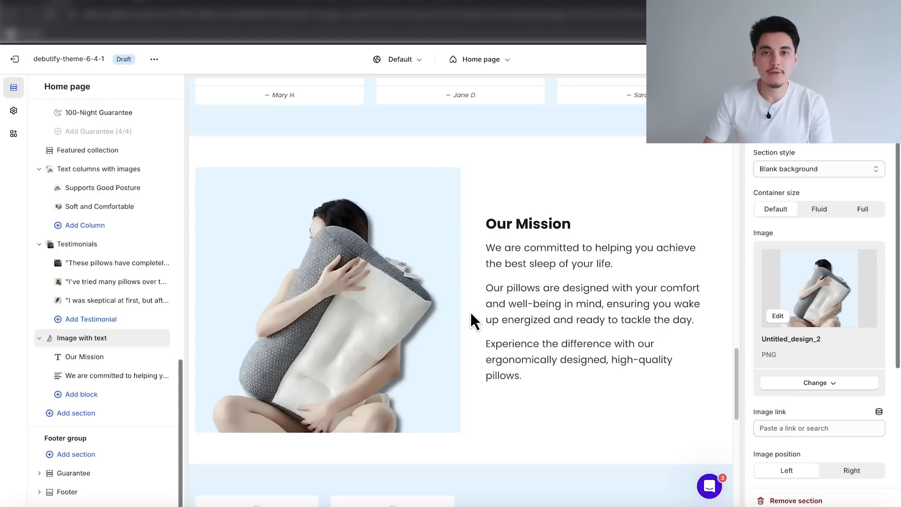
# - Add a Rich text section below the mission section with ChatGPT's guarantee headline "Not satisfied? We'll take it back."
pyautogui.click(79, 415)
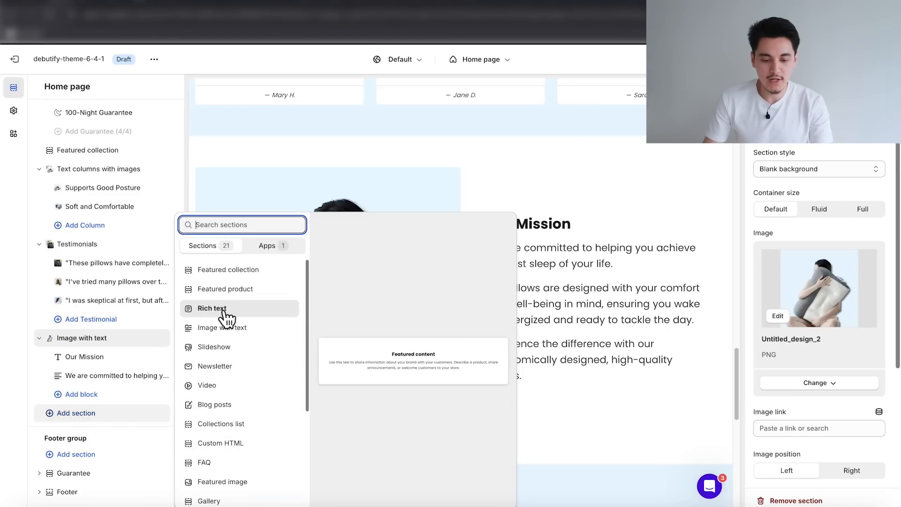
pyautogui.press('Escape')
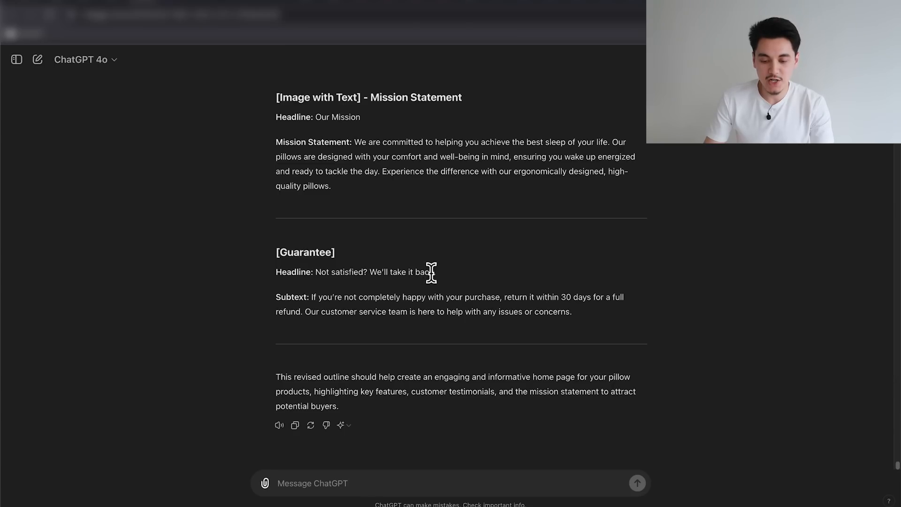
pyautogui.moveTo(437, 274); pyautogui.dragTo(316, 271)
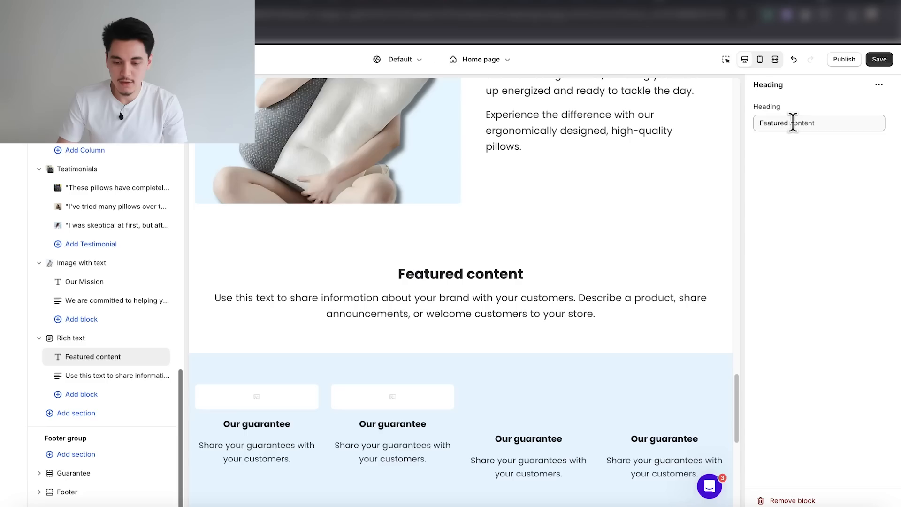
pyautogui.tripleClick(792, 123)
pyautogui.hotkey('ctrl', 'v')
# - Replace the Rich text placeholder paragraph with ChatGPT's guarantee subtext, beginning "If you're not completely happy with your purchase"
pyautogui.moveTo(572, 311); pyautogui.dragTo(311, 298)
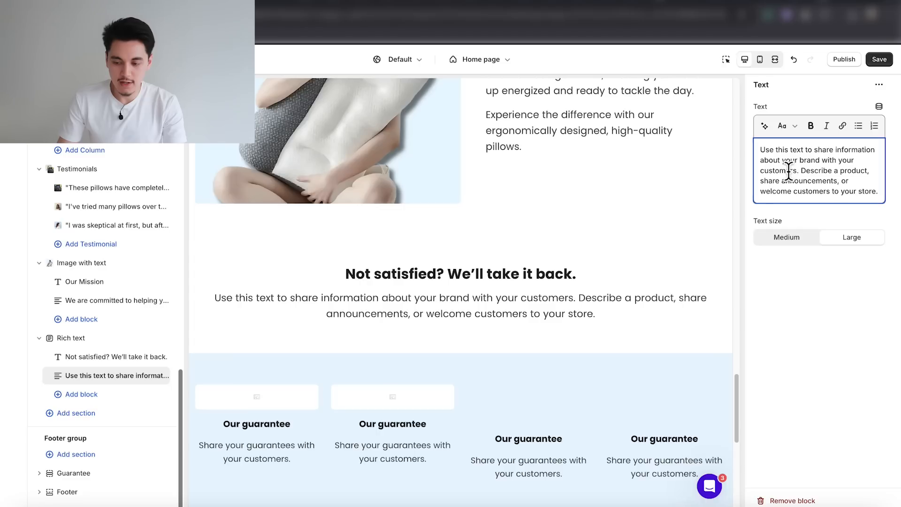
pyautogui.hotkey('ctrl', 'v')
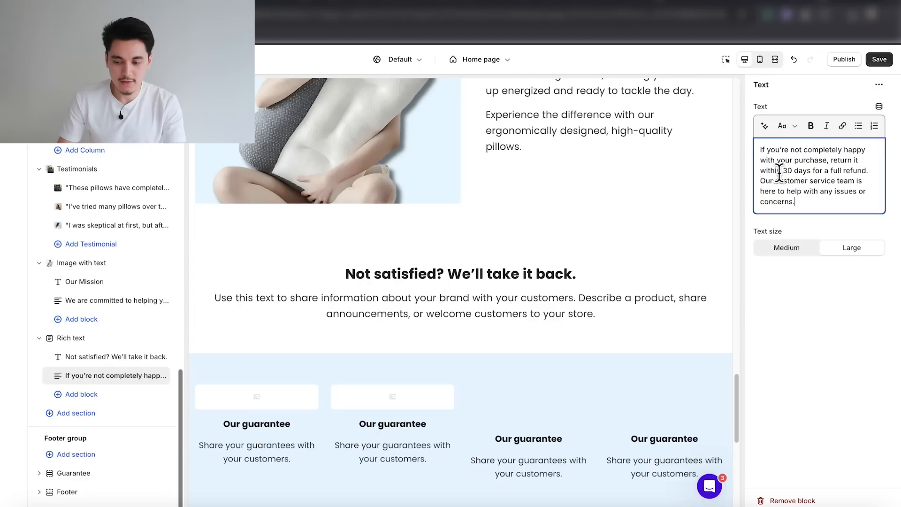
pyautogui.click(798, 301)
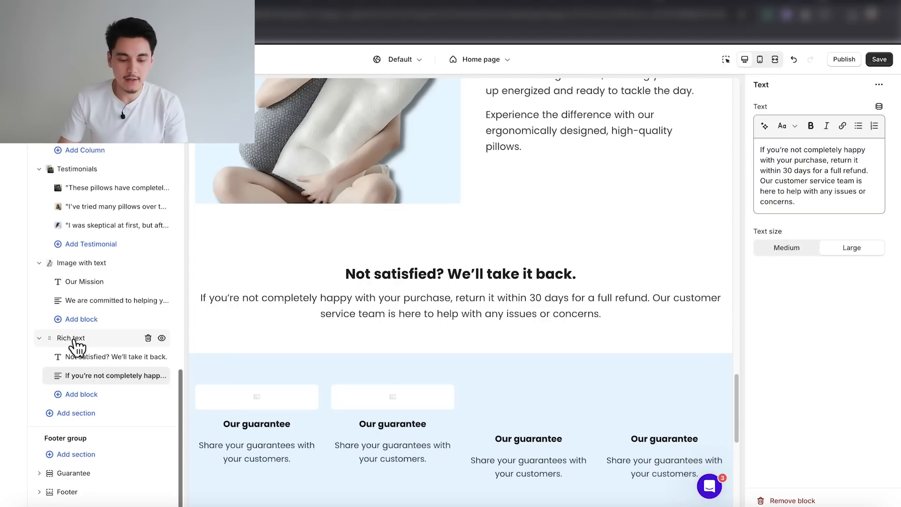
# - Set the Rich text section's style to Border top and check the divider below the mission section
pyautogui.click(70, 341)
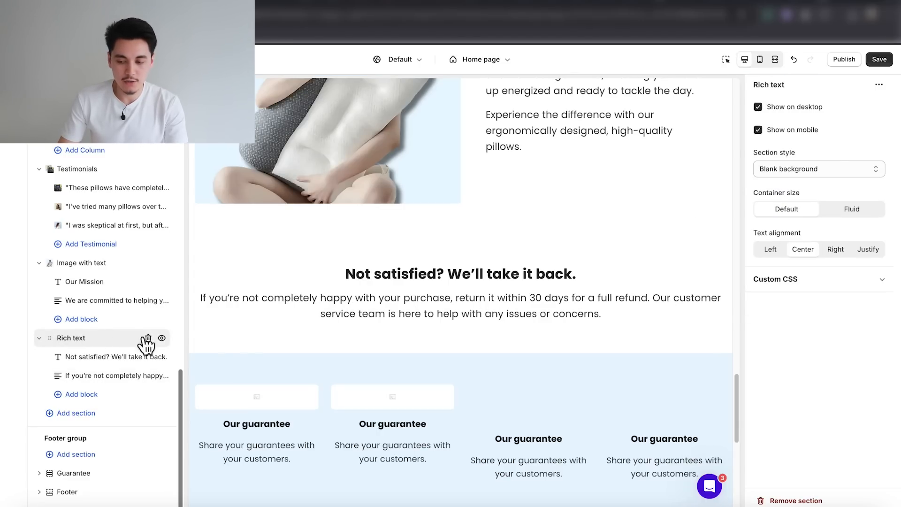
pyautogui.click(792, 169)
pyautogui.click(785, 192)
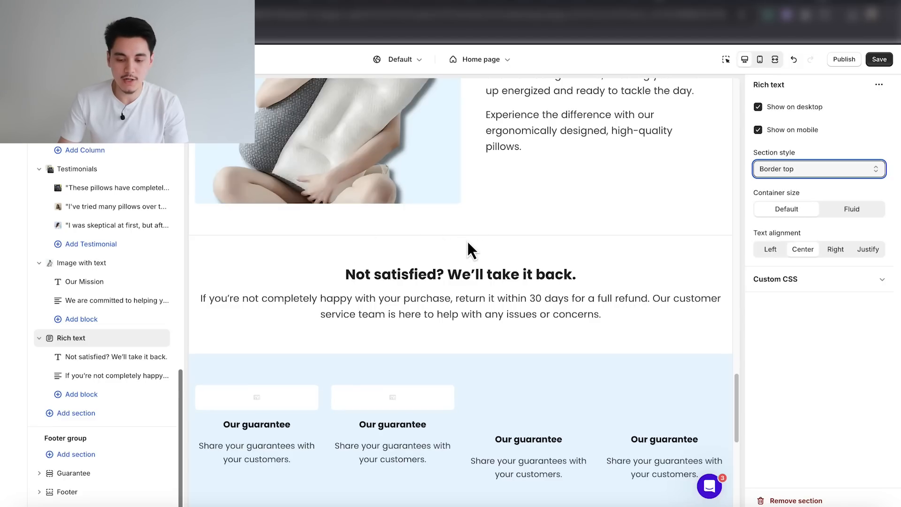
pyautogui.scroll(3, 469, 249)
pyautogui.scroll(-1, 488, 248)
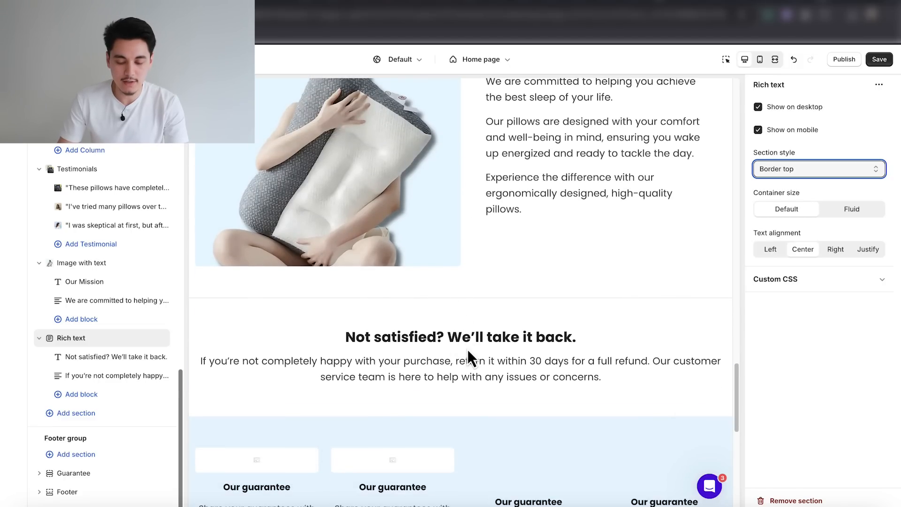
pyautogui.scroll(-1, 469, 359)
# - Add a button block labelled "Shop Now" to the Rich text section and link it to the Pillows collection
pyautogui.click(86, 395)
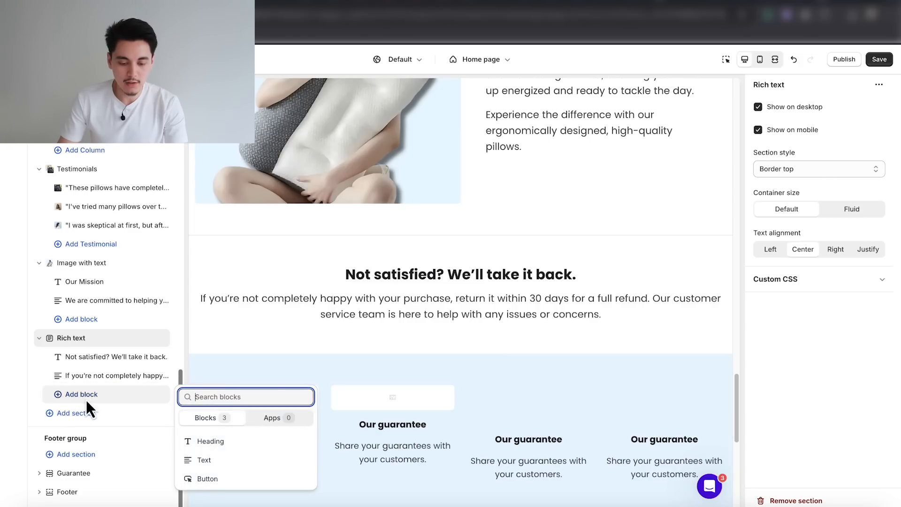
pyautogui.click(211, 478)
pyautogui.doubleClick(784, 122)
pyautogui.write('Shop Now')
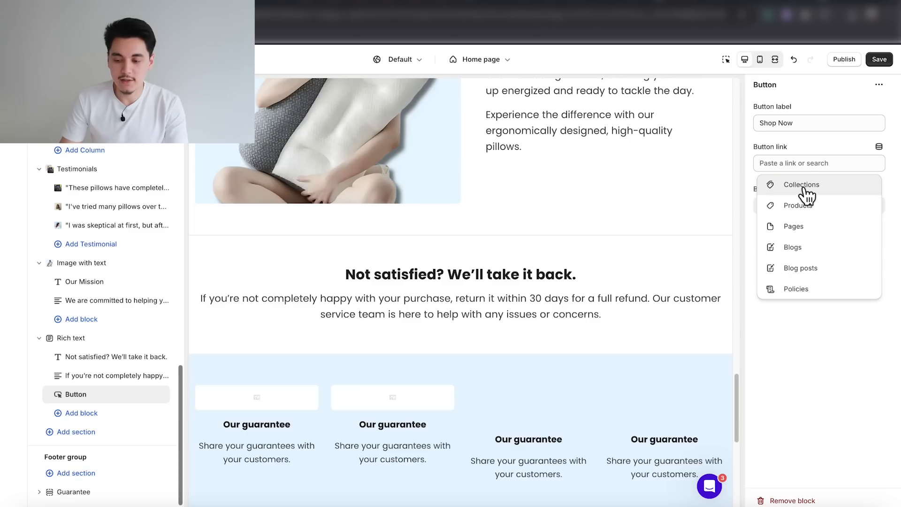
pyautogui.click(800, 187)
pyautogui.click(803, 143)
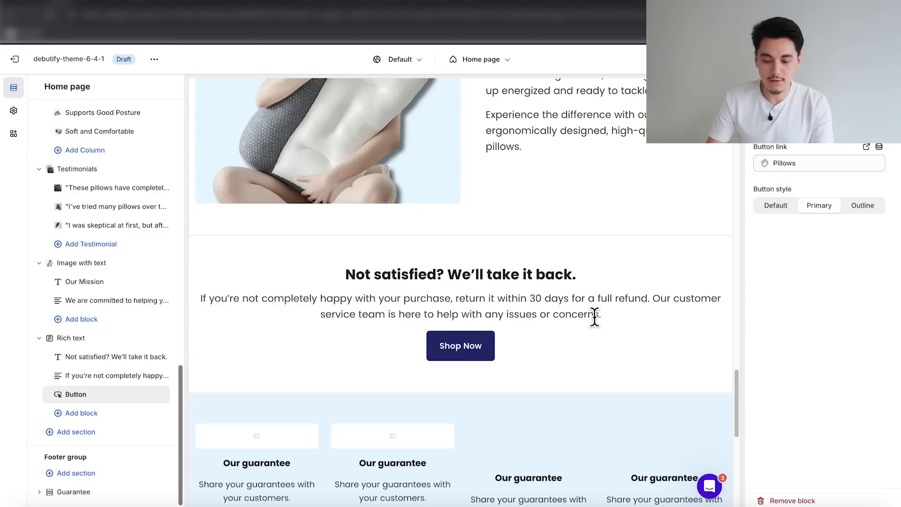
# - Remove the placeholder Guarantee section from the footer group
pyautogui.scroll(-6, 468, 306)
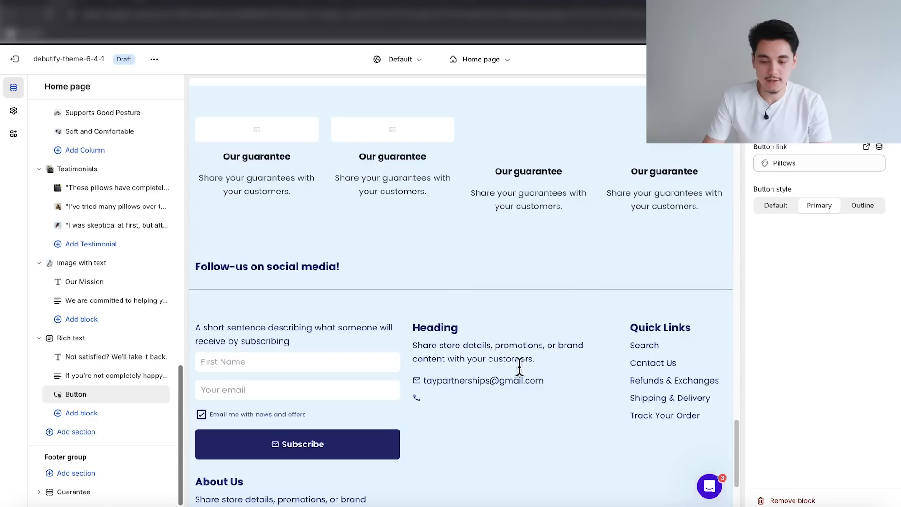
pyautogui.scroll(-1, 101, 388)
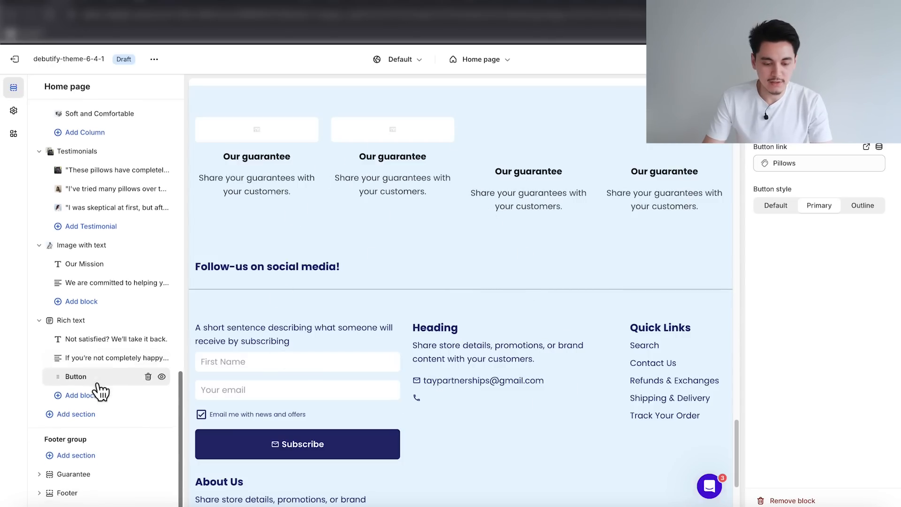
pyautogui.click(77, 474)
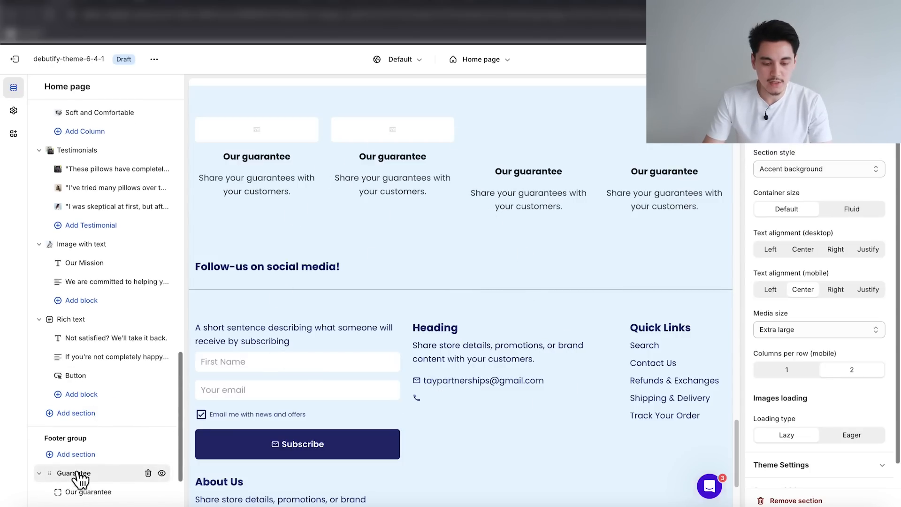
pyautogui.click(148, 473)
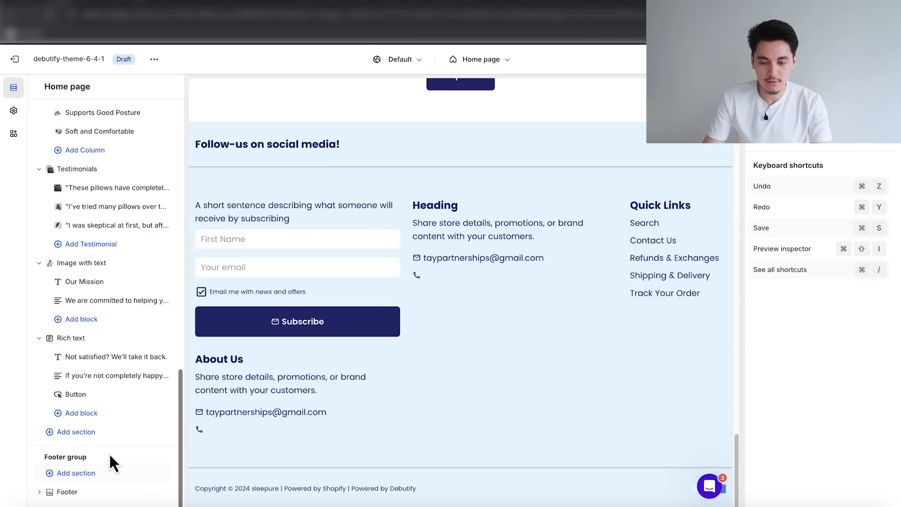
# - Clear the footer's social media heading and expand its theme settings to review the options
pyautogui.click(74, 492)
pyautogui.tripleClick(795, 204)
pyautogui.press('BackSpace')
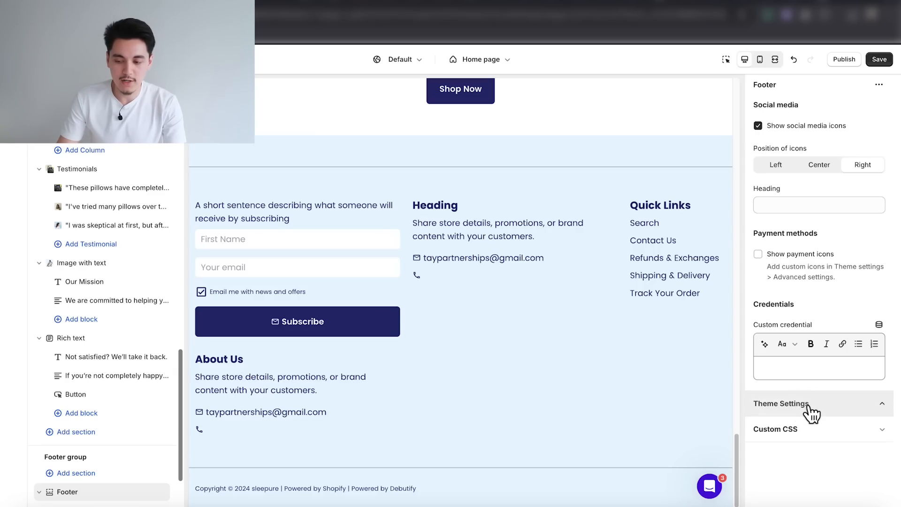
pyautogui.click(810, 412)
pyautogui.scroll(-5, 794, 230)
pyautogui.scroll(-3, 797, 235)
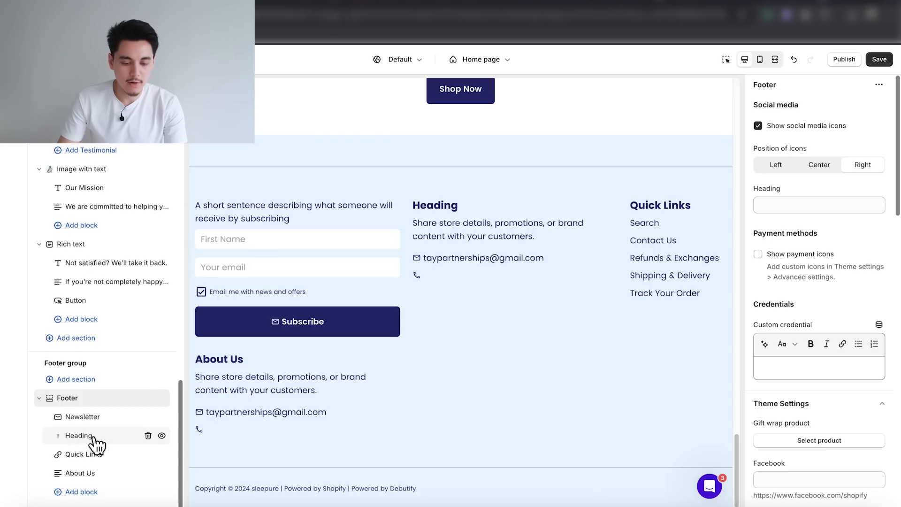
# - Remove the Heading and About Us blocks from the footer and place Quick Links before the Newsletter block
pyautogui.click(148, 436)
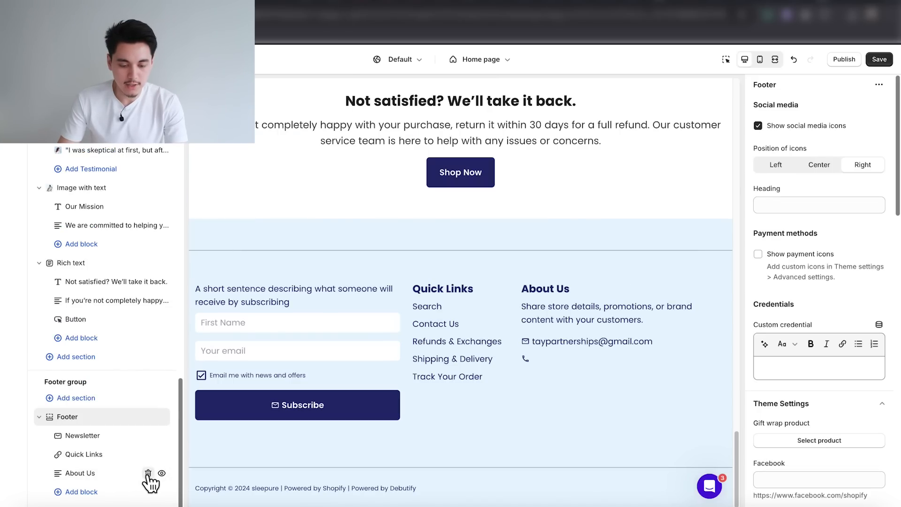
pyautogui.click(148, 473)
pyautogui.moveTo(60, 475); pyautogui.dragTo(62, 467)
# - Add a Menu block to the footer and move it above the Newsletter block
pyautogui.click(81, 492)
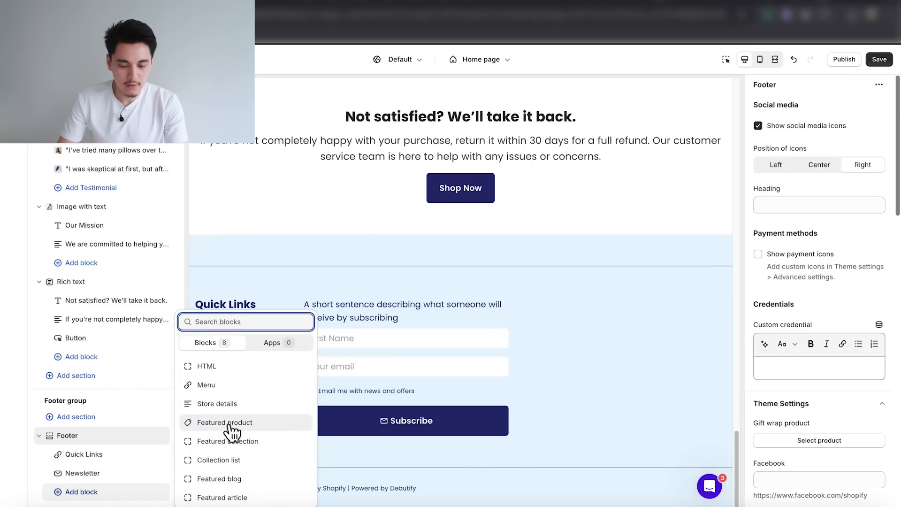
pyautogui.click(208, 386)
pyautogui.moveTo(51, 492); pyautogui.dragTo(67, 473)
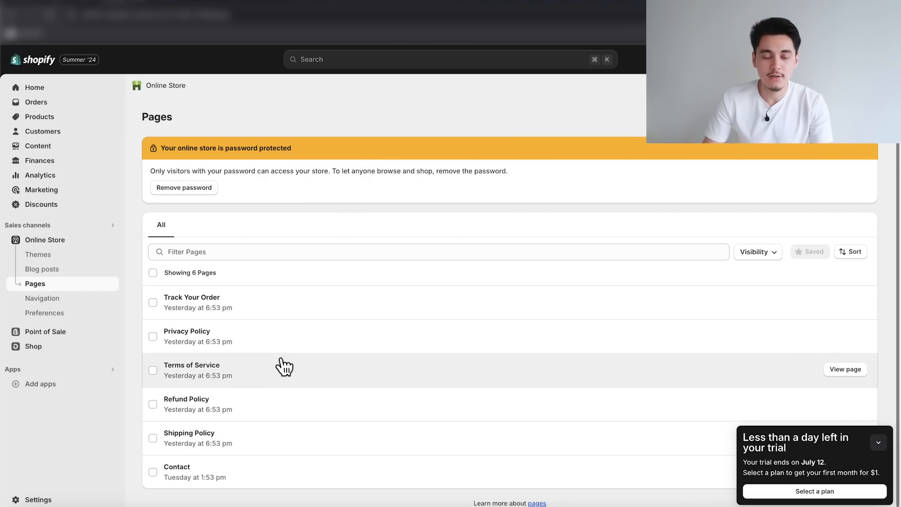
# - Assign the Legal menu to the footer's second Quick Links block and change that block's heading to "Legal"
pyautogui.click(57, 309)
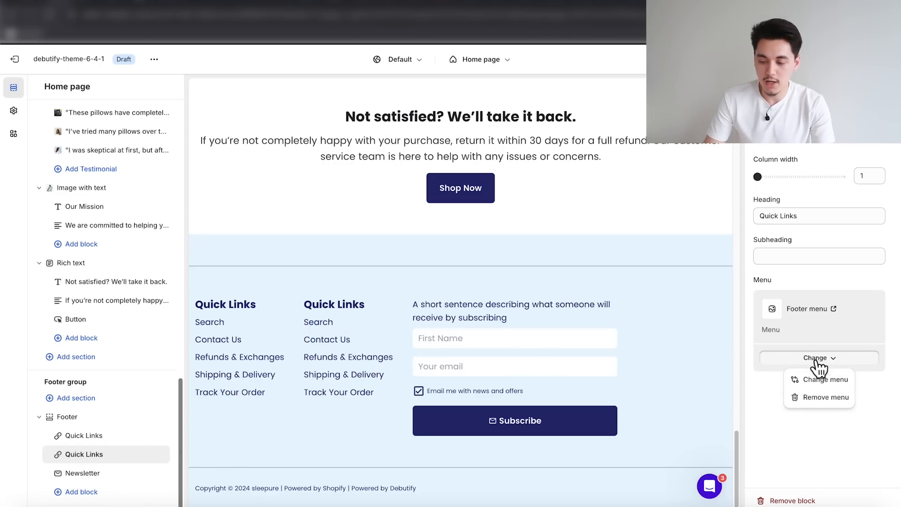
pyautogui.click(824, 379)
pyautogui.click(798, 211)
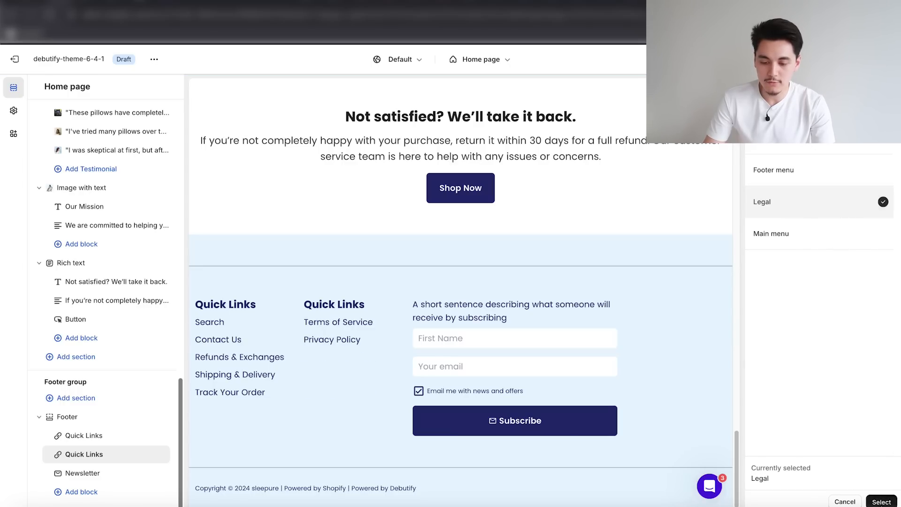
pyautogui.click(881, 502)
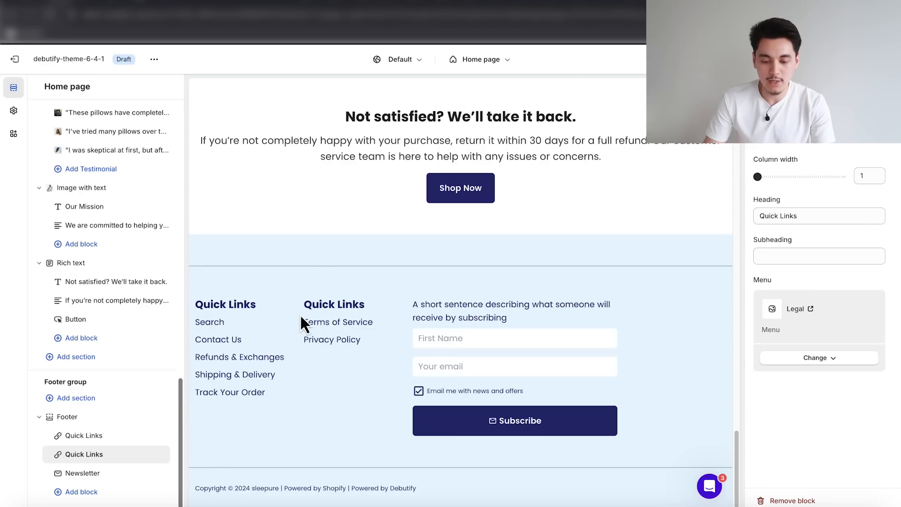
pyautogui.tripleClick(787, 215)
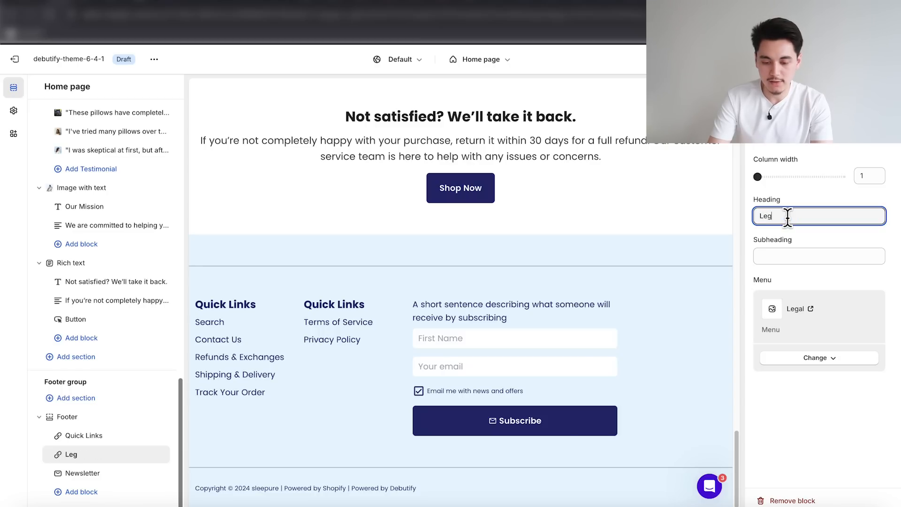
# - Set the footer Newsletter block's subheading to "Get 10% off when you sign up for ours newsletter to stay up-to-date on our latest products and offers!"
pyautogui.click(81, 474)
pyautogui.tripleClick(785, 256)
pyautogui.press('BackSpace')
pyautogui.write('Get 10% off when you sign up for ours newsletter to stay up-to-date on our latest products and offers!')
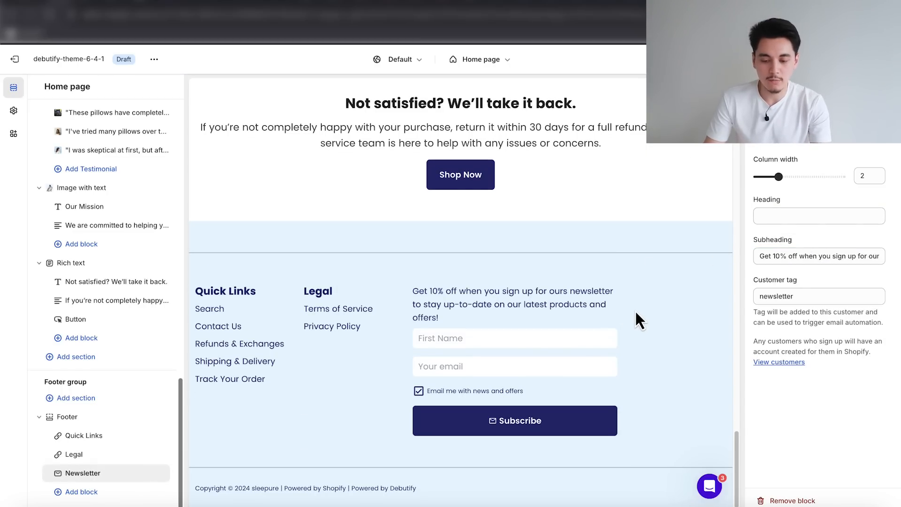
# - Set the Newsletter block's heading to "Join The Movement" and hide the footer's social media icons
pyautogui.click(756, 215)
pyautogui.write('Join The Movement')
pyautogui.click(649, 279)
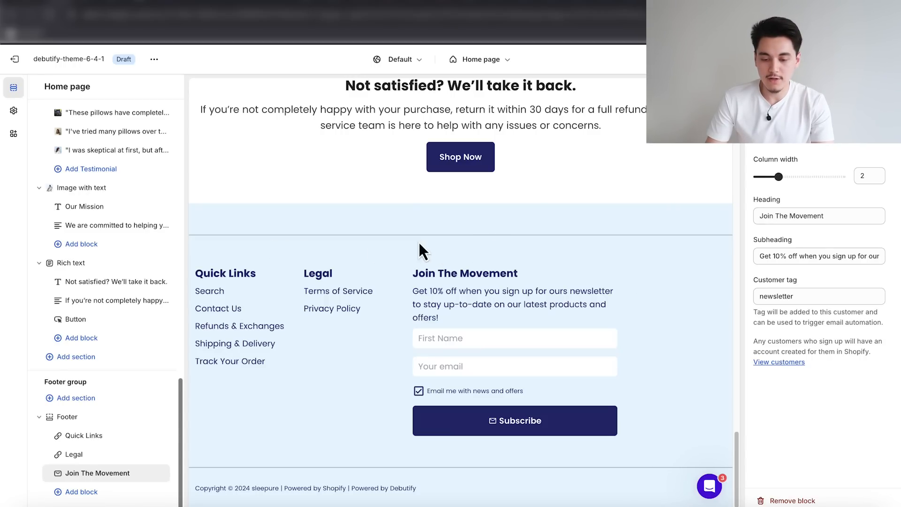
pyautogui.click(264, 328)
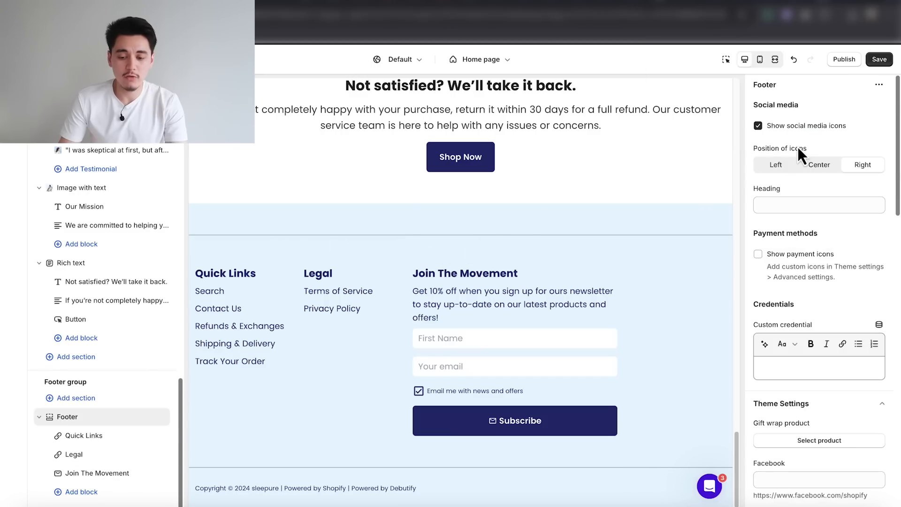
pyautogui.click(757, 125)
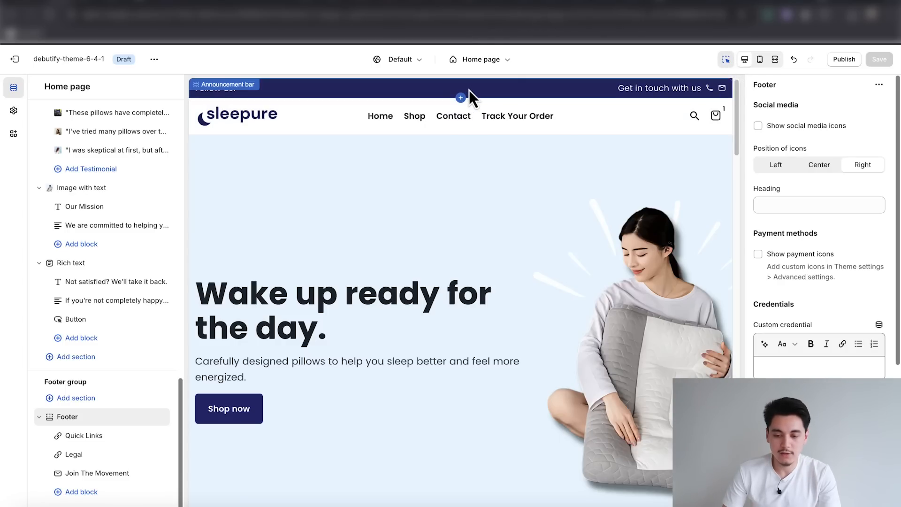
# - Add a message to the announcement bar reading "100-Night Sleep Guarantee 💤"
pyautogui.click(469, 90)
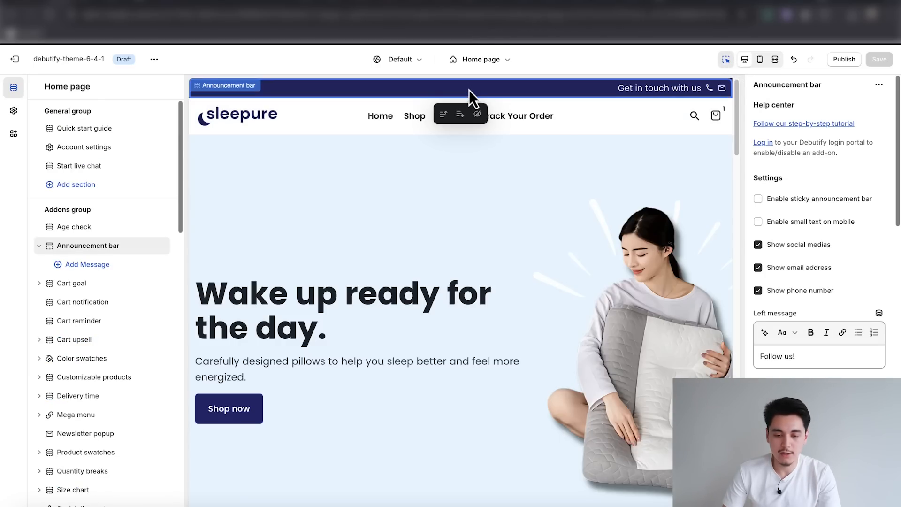
pyautogui.click(85, 267)
pyautogui.tripleClick(779, 204)
pyautogui.write('100-Night Sleep Guarantee 💤')
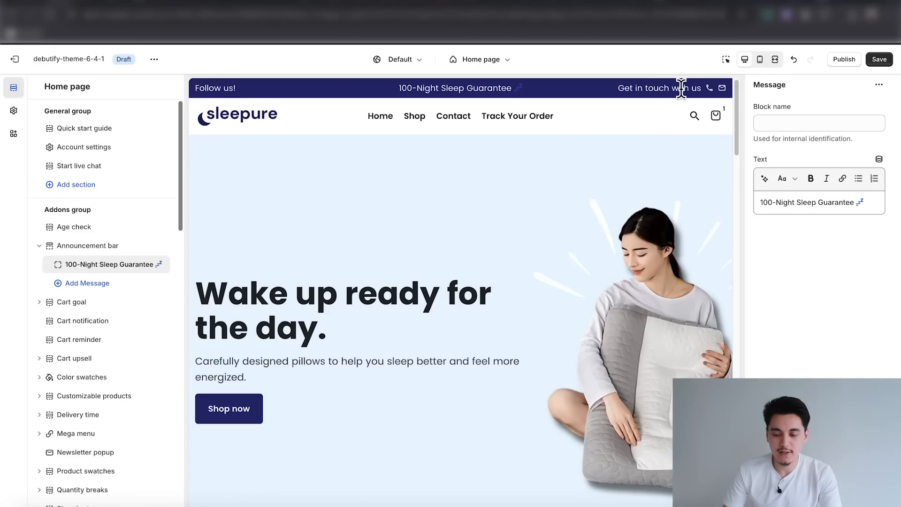
# - Clear the announcement bar's left and right messages and hide its email address and phone number
pyautogui.click(89, 247)
pyautogui.scroll(-1, 808, 294)
pyautogui.tripleClick(805, 295)
pyautogui.press('BackSpace')
pyautogui.tripleClick(786, 362)
pyautogui.press('BackSpace')
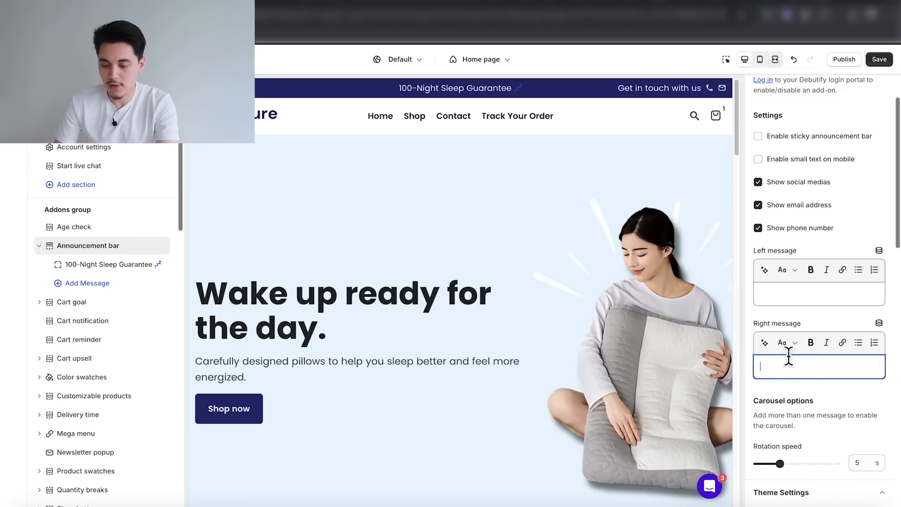
pyautogui.scroll(2, 813, 317)
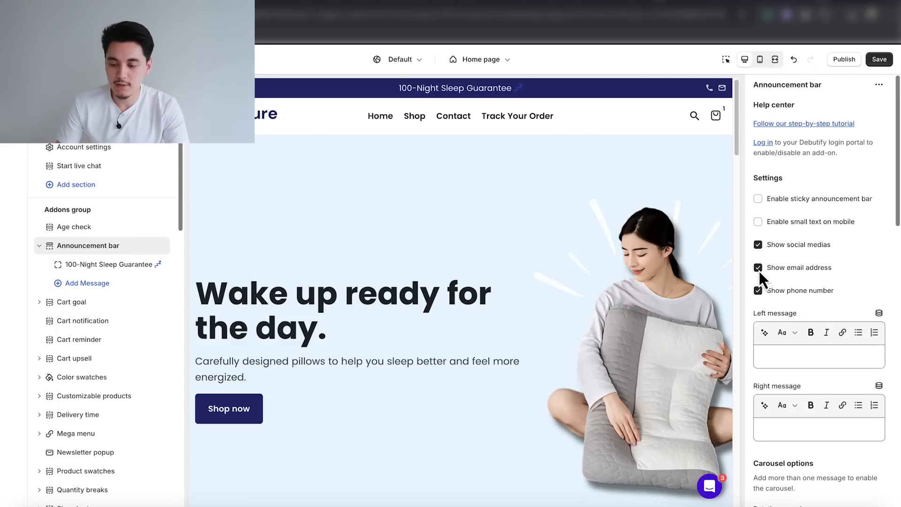
pyautogui.click(758, 292)
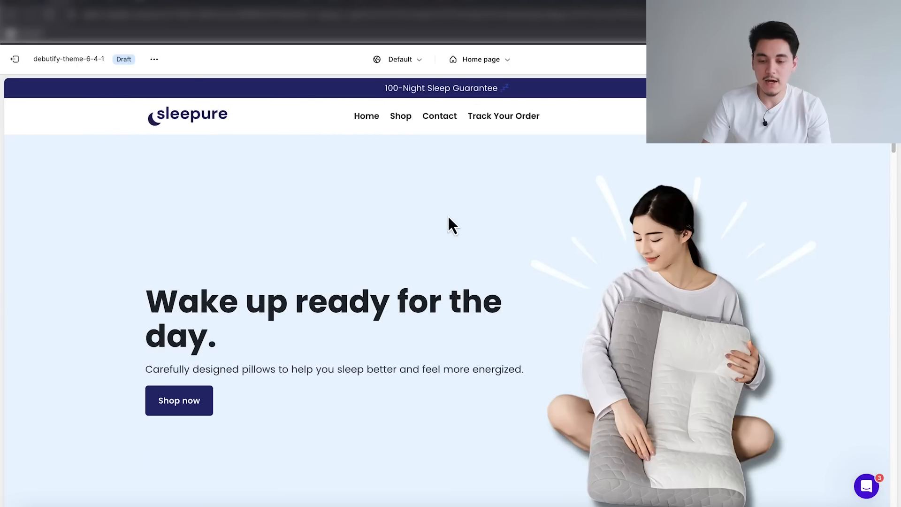
# - Review the whole home page from hero to footer in the full-width and mobile previews
pyautogui.scroll(-11, 447, 215)
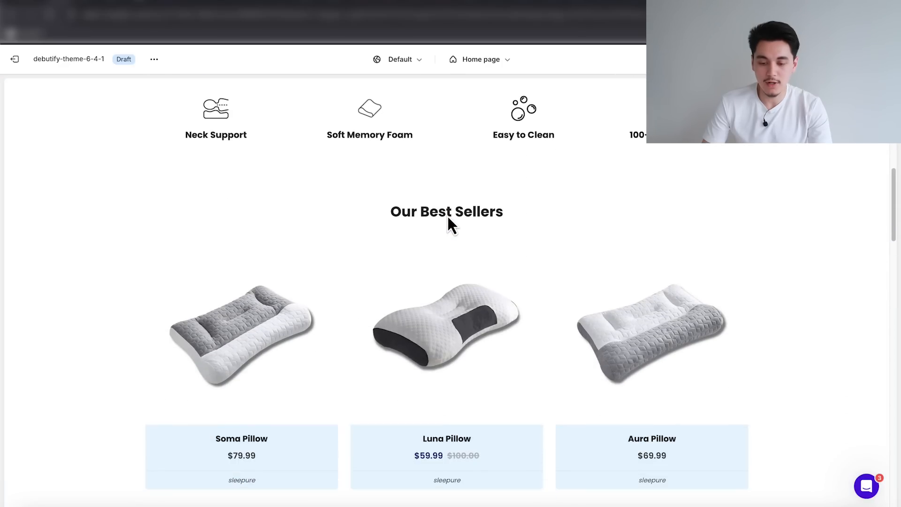
pyautogui.scroll(-13, 448, 216)
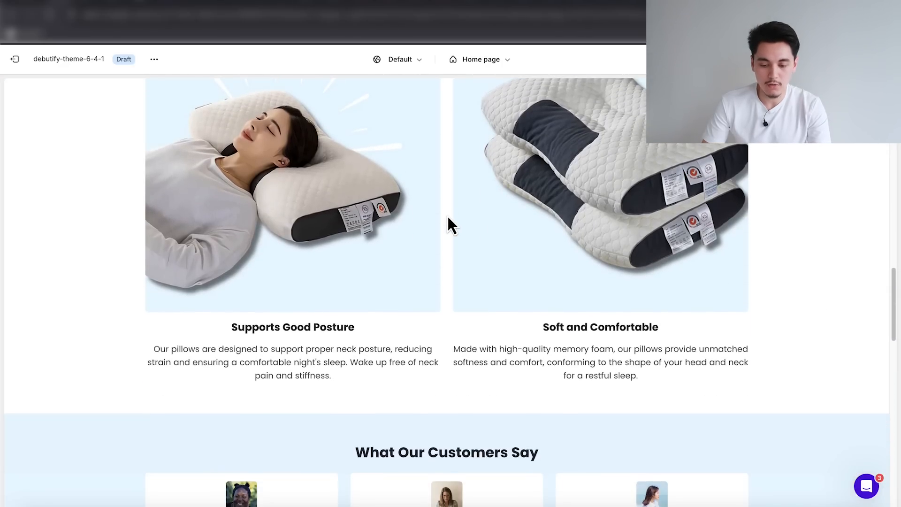
pyautogui.scroll(-14, 447, 215)
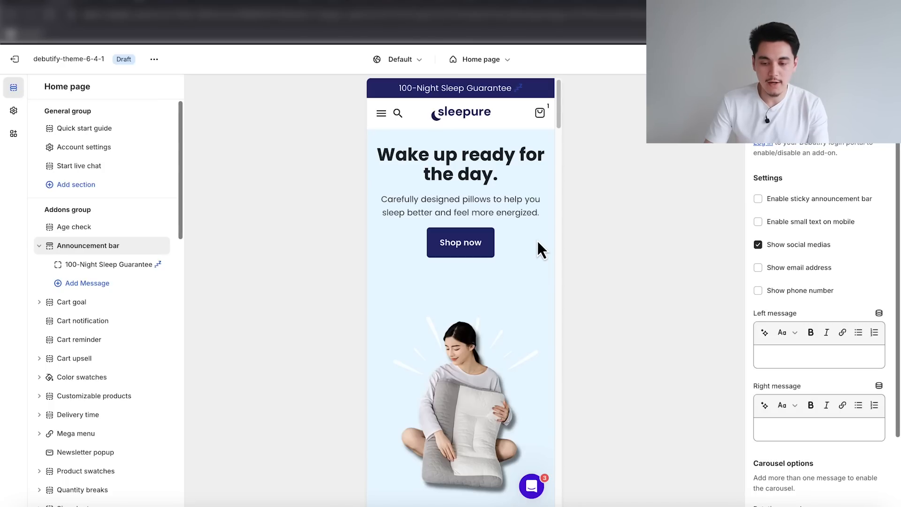
pyautogui.scroll(-8, 534, 254)
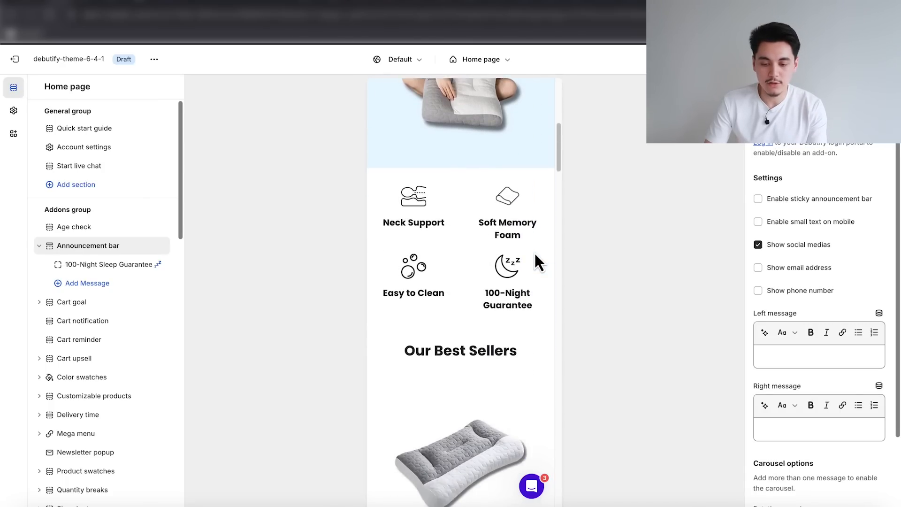
pyautogui.scroll(-10, 535, 253)
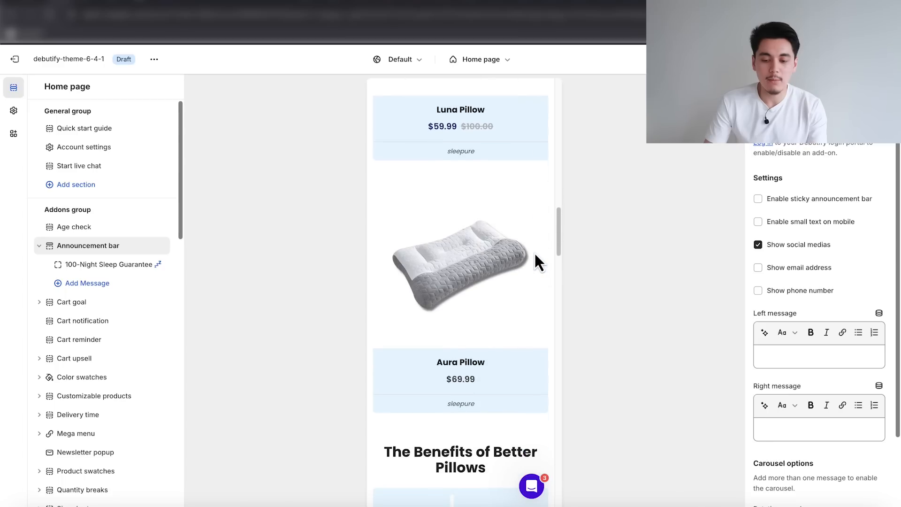
pyautogui.scroll(-10, 535, 261)
pyautogui.scroll(-5, 534, 254)
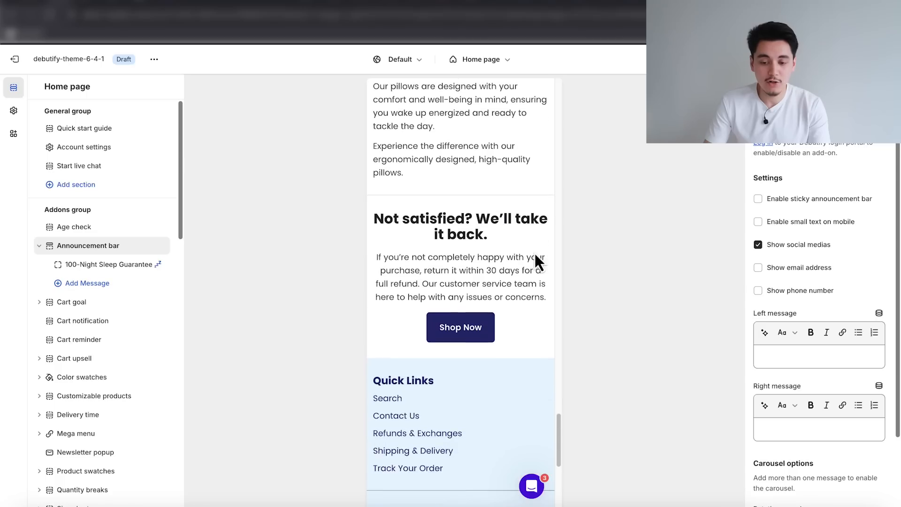
pyautogui.scroll(-5, 534, 253)
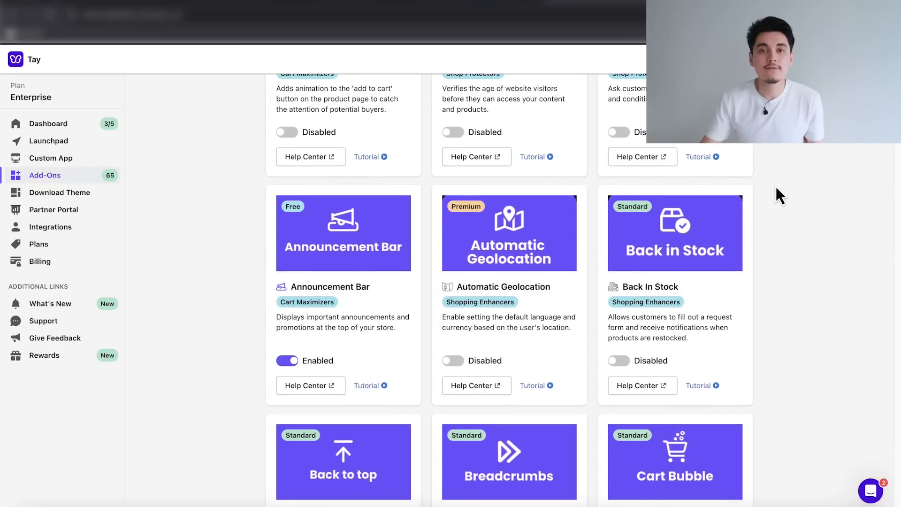
# - Look through the add-ons catalogue in the Debutify dashboard, checking each add-on's purpose and plan level
pyautogui.scroll(-15, 775, 185)
pyautogui.scroll(-20, 776, 186)
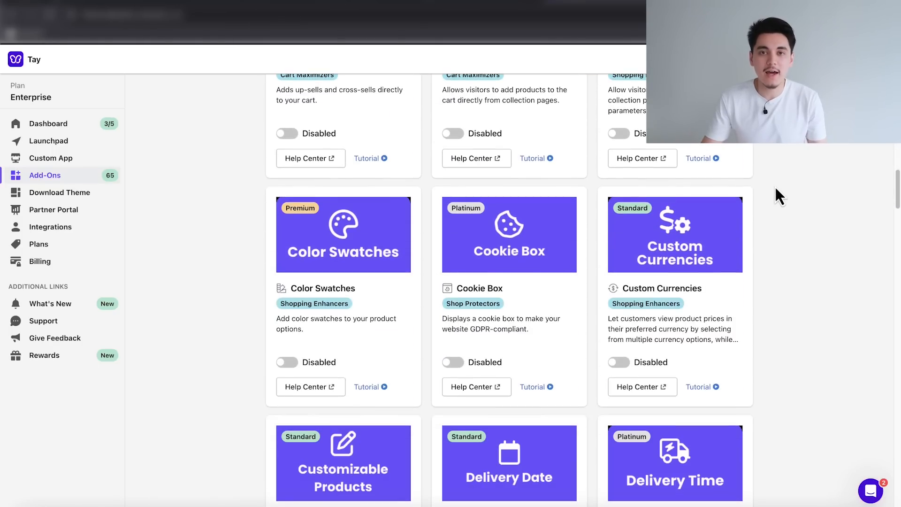
pyautogui.scroll(-15, 775, 186)
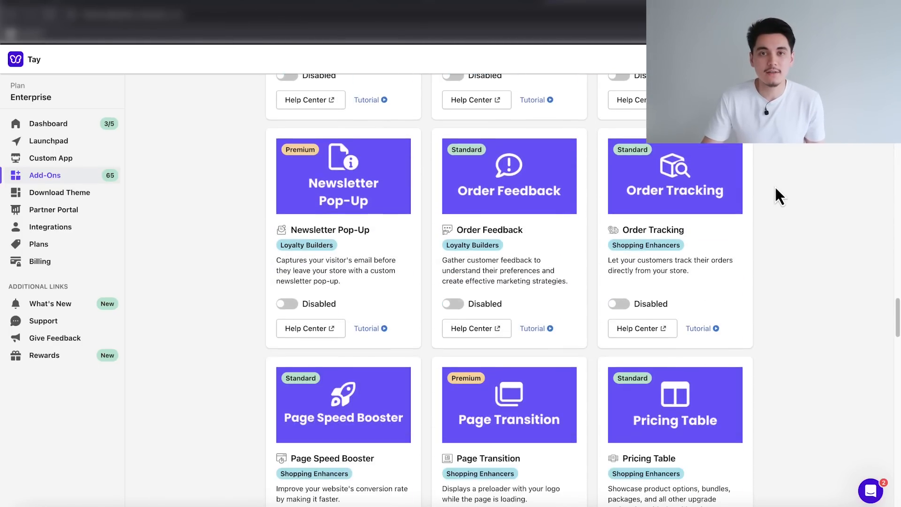
# - Add the Luna Pillow to the storefront cart and claim the special offer for the Aura Pillow
pyautogui.click(612, 294)
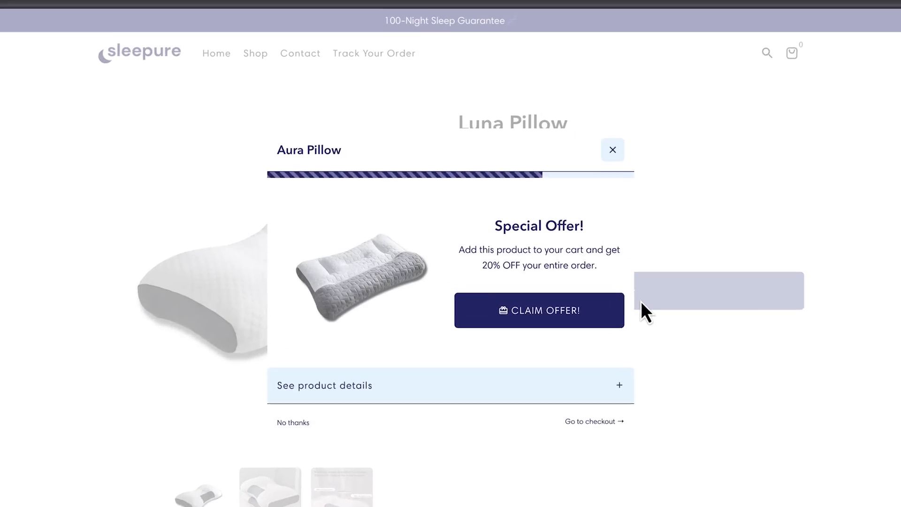
pyautogui.click(610, 314)
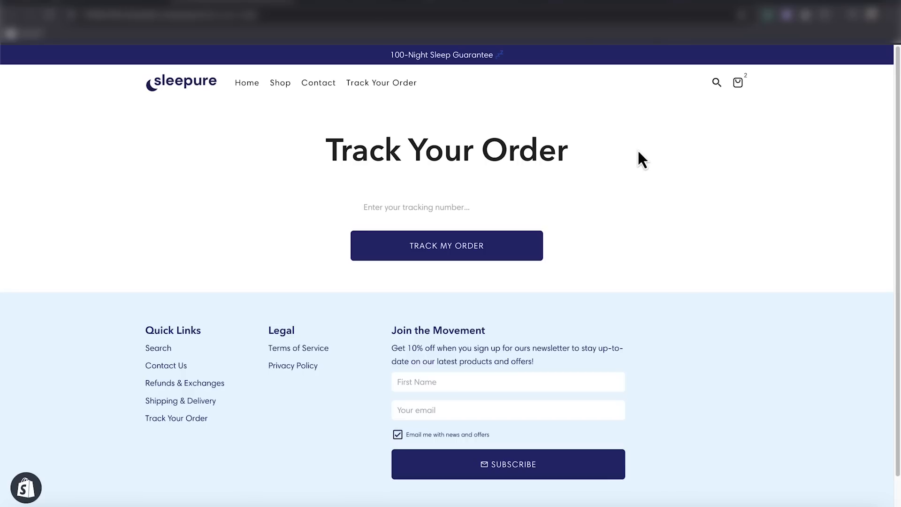
# - Paste a tracking number on the storefront's Track Your Order page and look up the order
pyautogui.click(367, 206)
pyautogui.hotkey('ctrl', 'v')
pyautogui.click(423, 252)
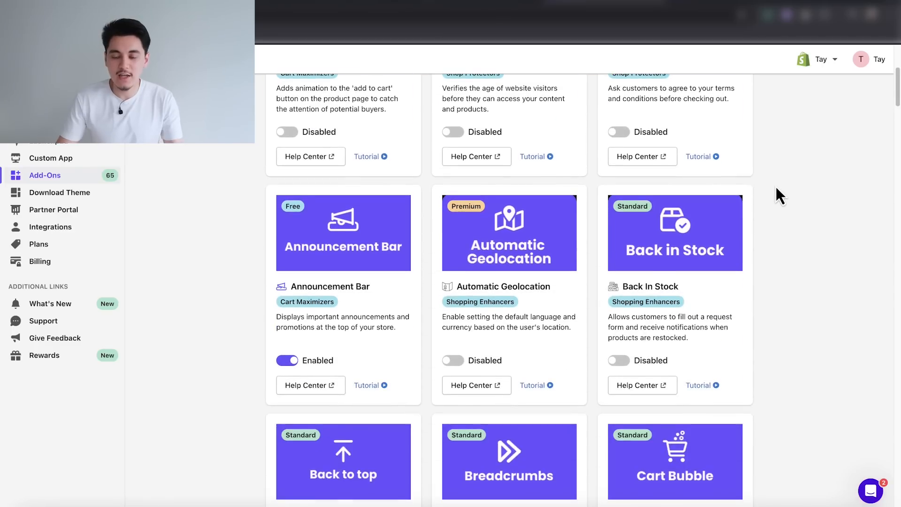
# - Browse the Debutify add-ons list for features worth enabling in the store
pyautogui.scroll(-5, 776, 193)
pyautogui.scroll(-15, 775, 186)
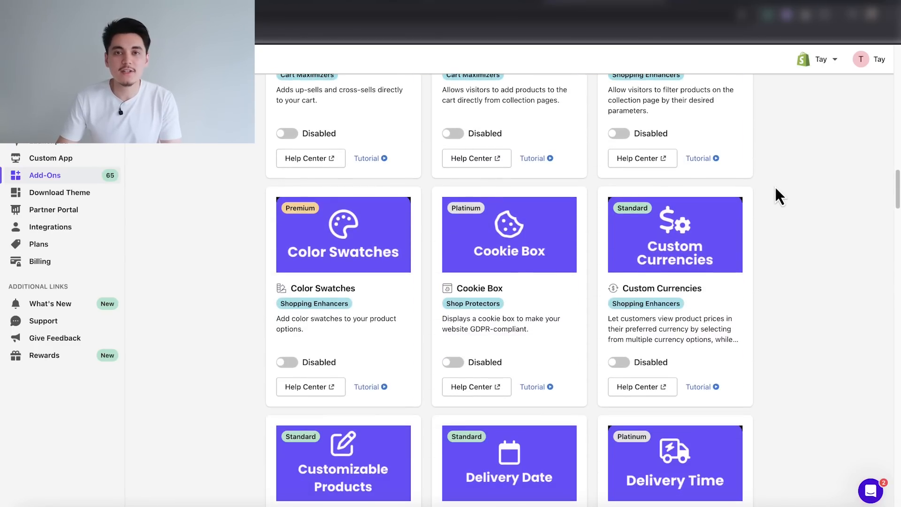